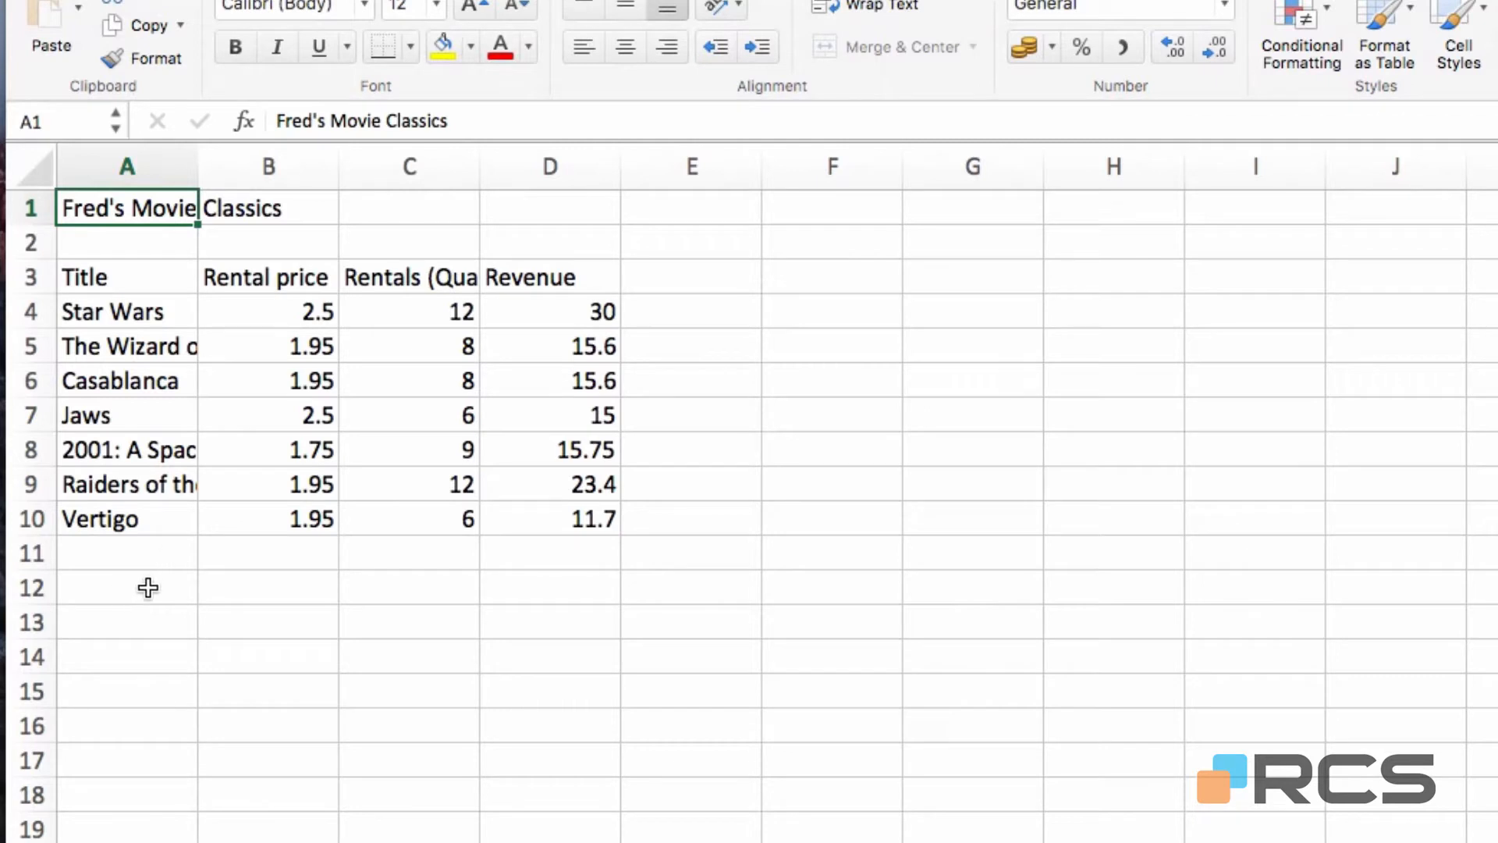
Step: Enter the row labels Total (SUM), Average, Max, Min and Count in cells A12 through A16
click(148, 587)
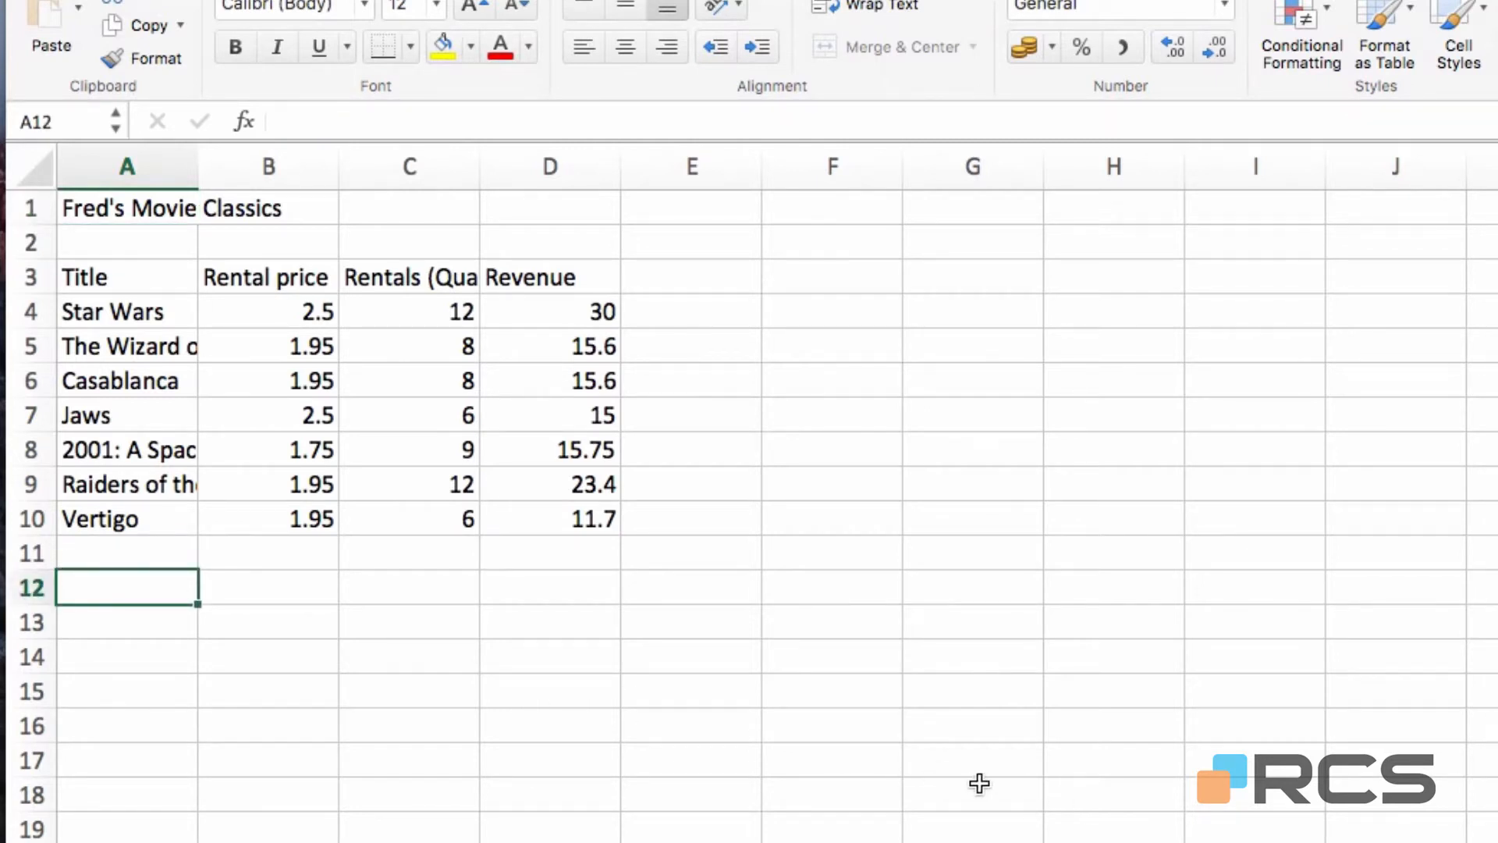
text(Total)
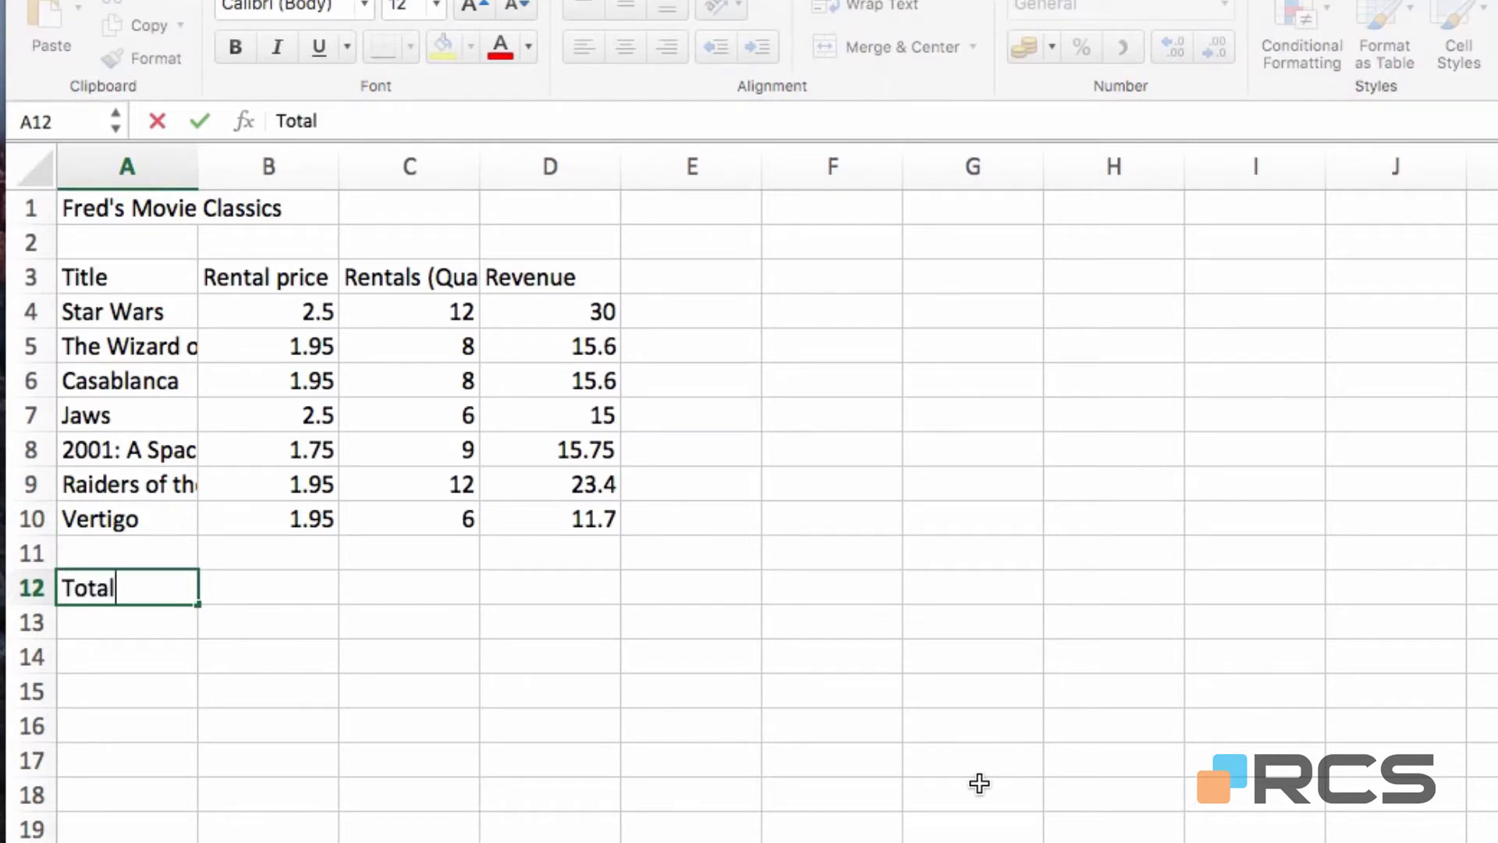
text( (SUM))
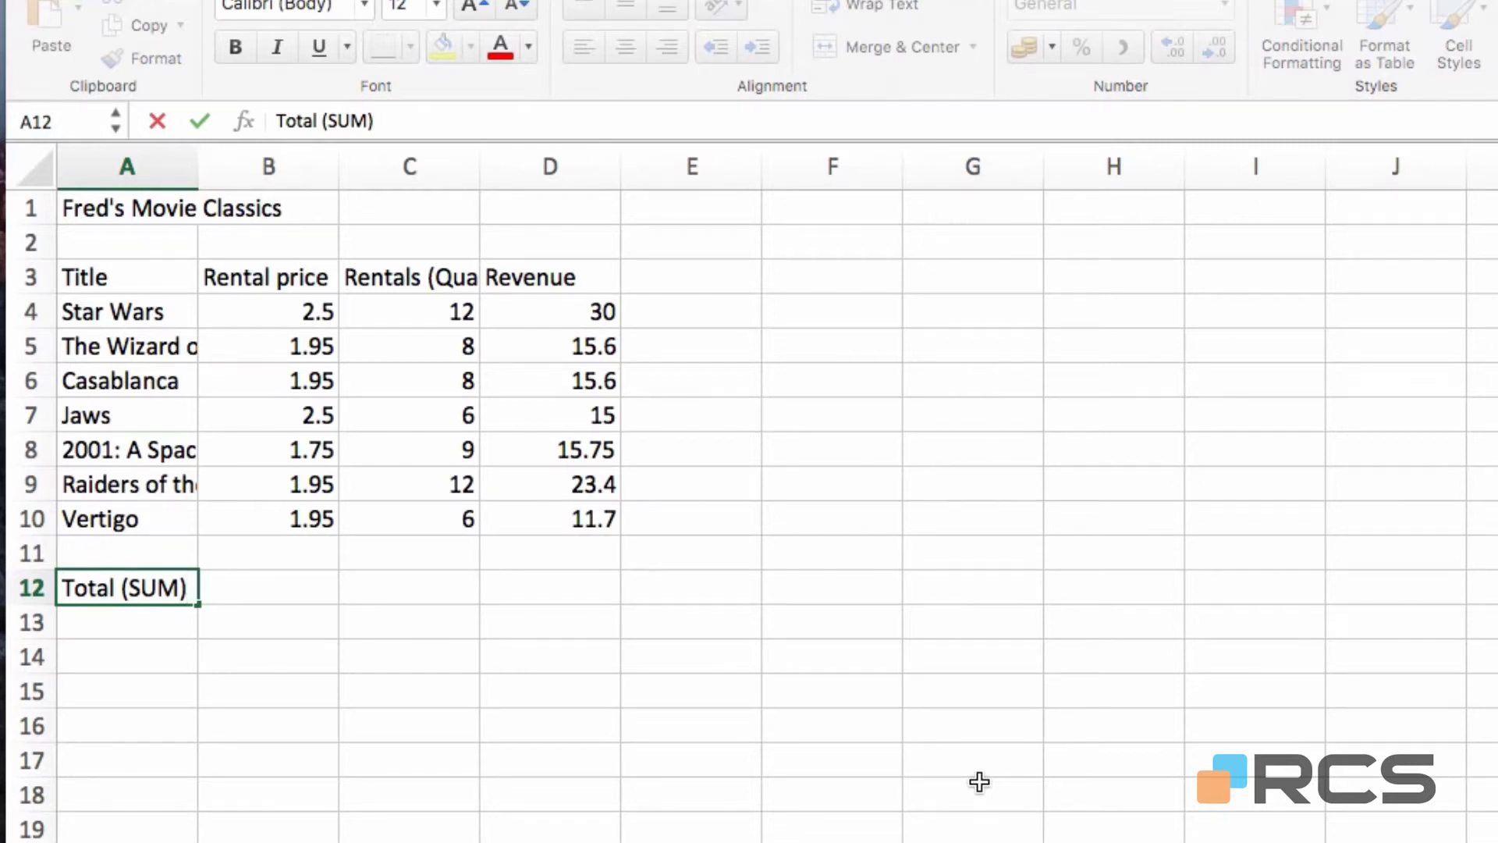
key(Return)
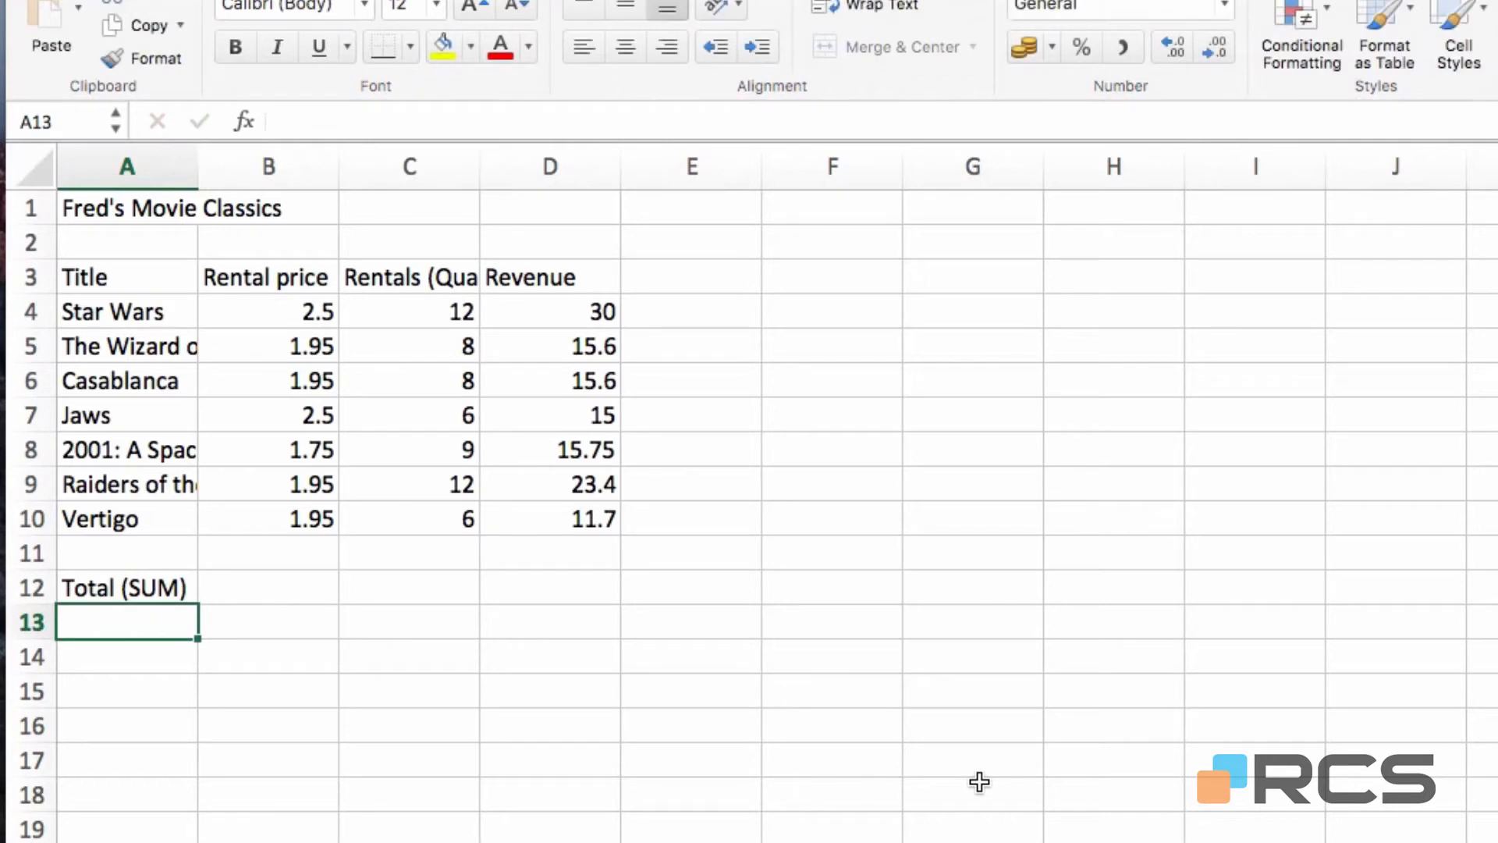
text(Average)
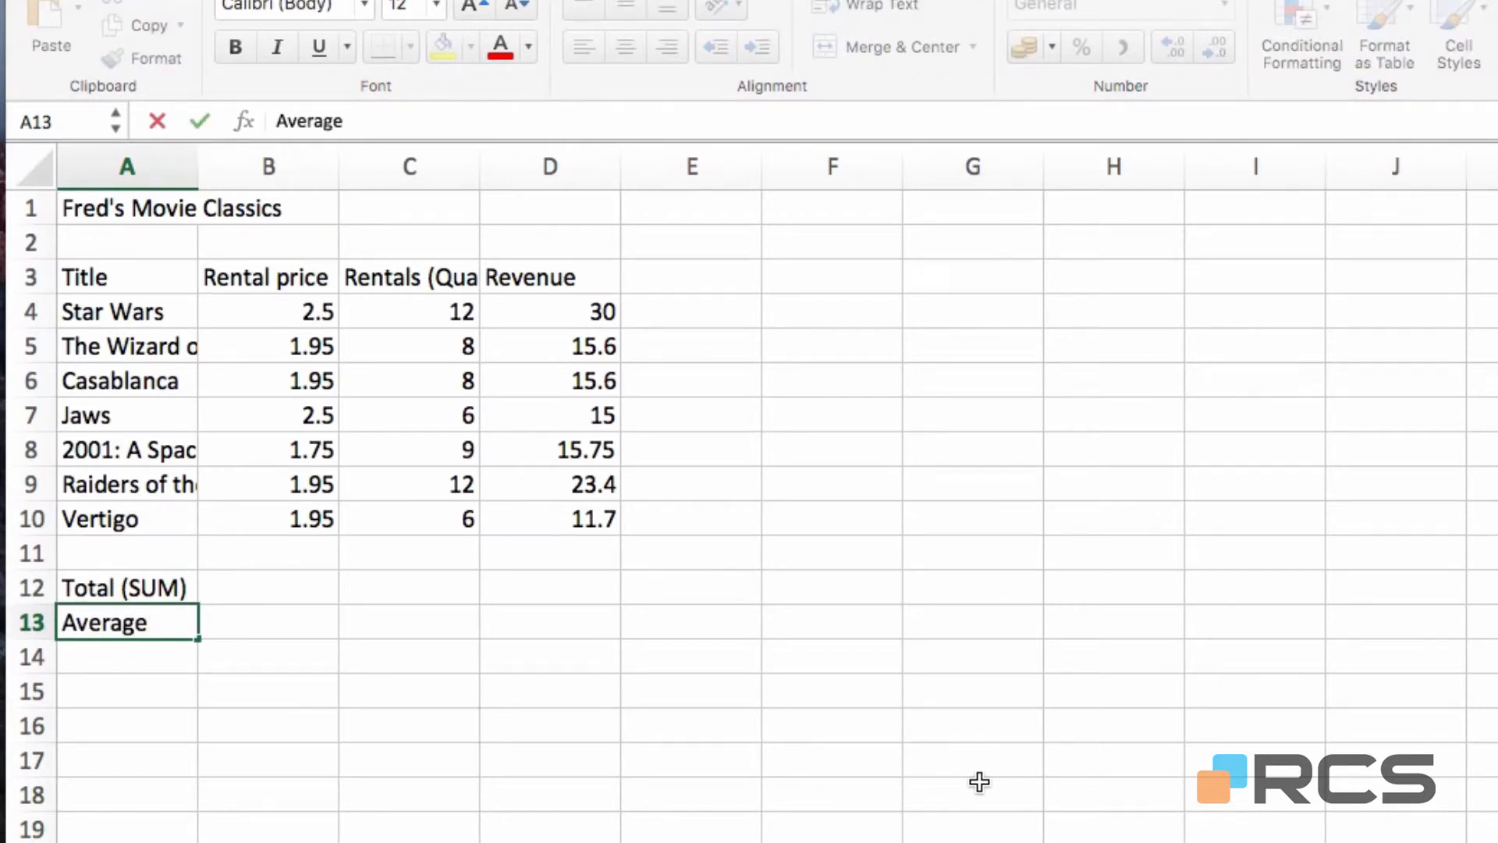
key(Return)
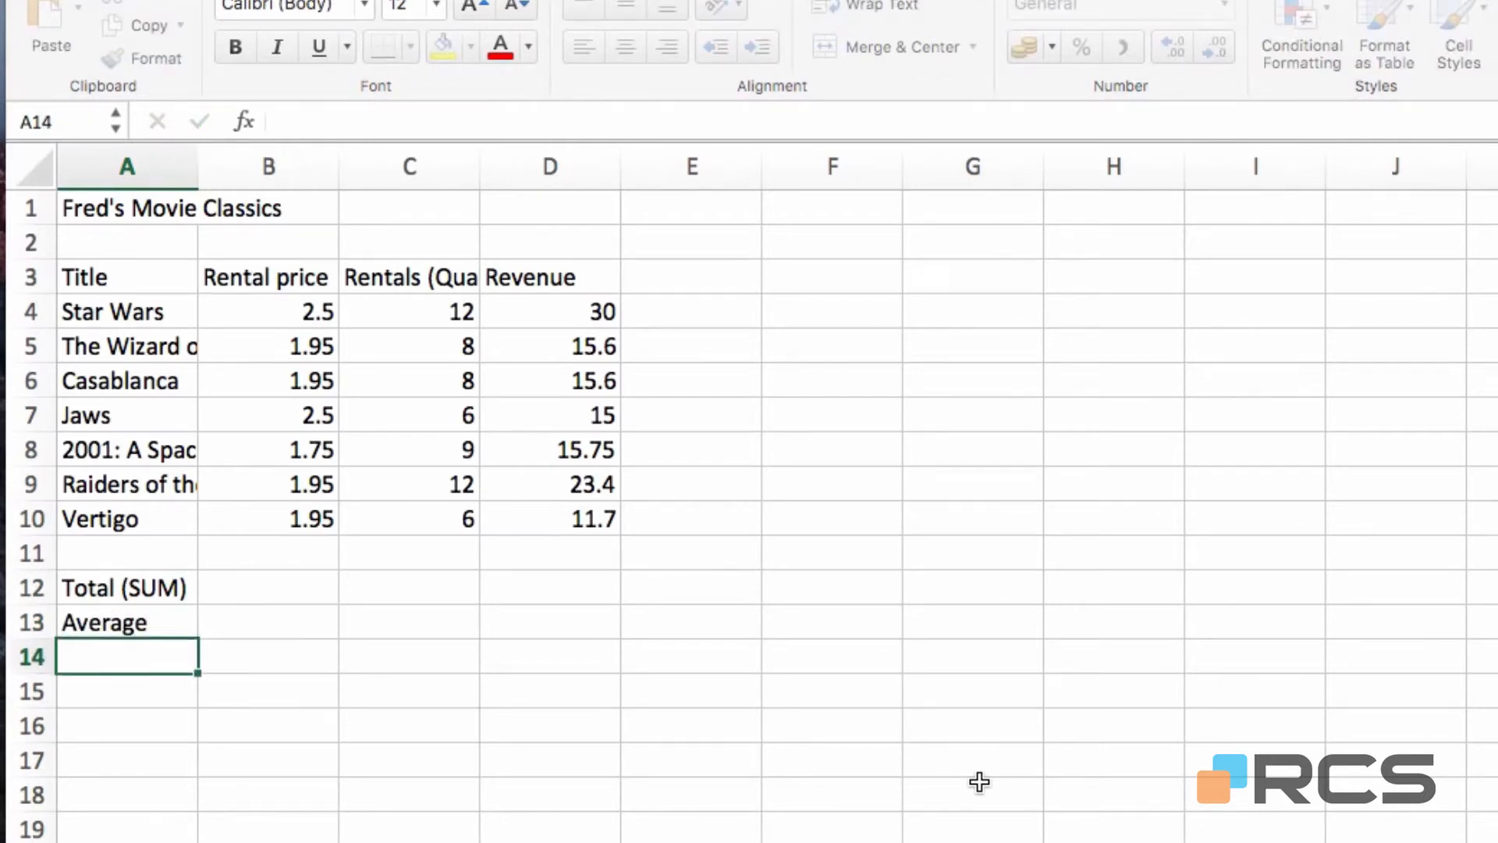
text(Max)
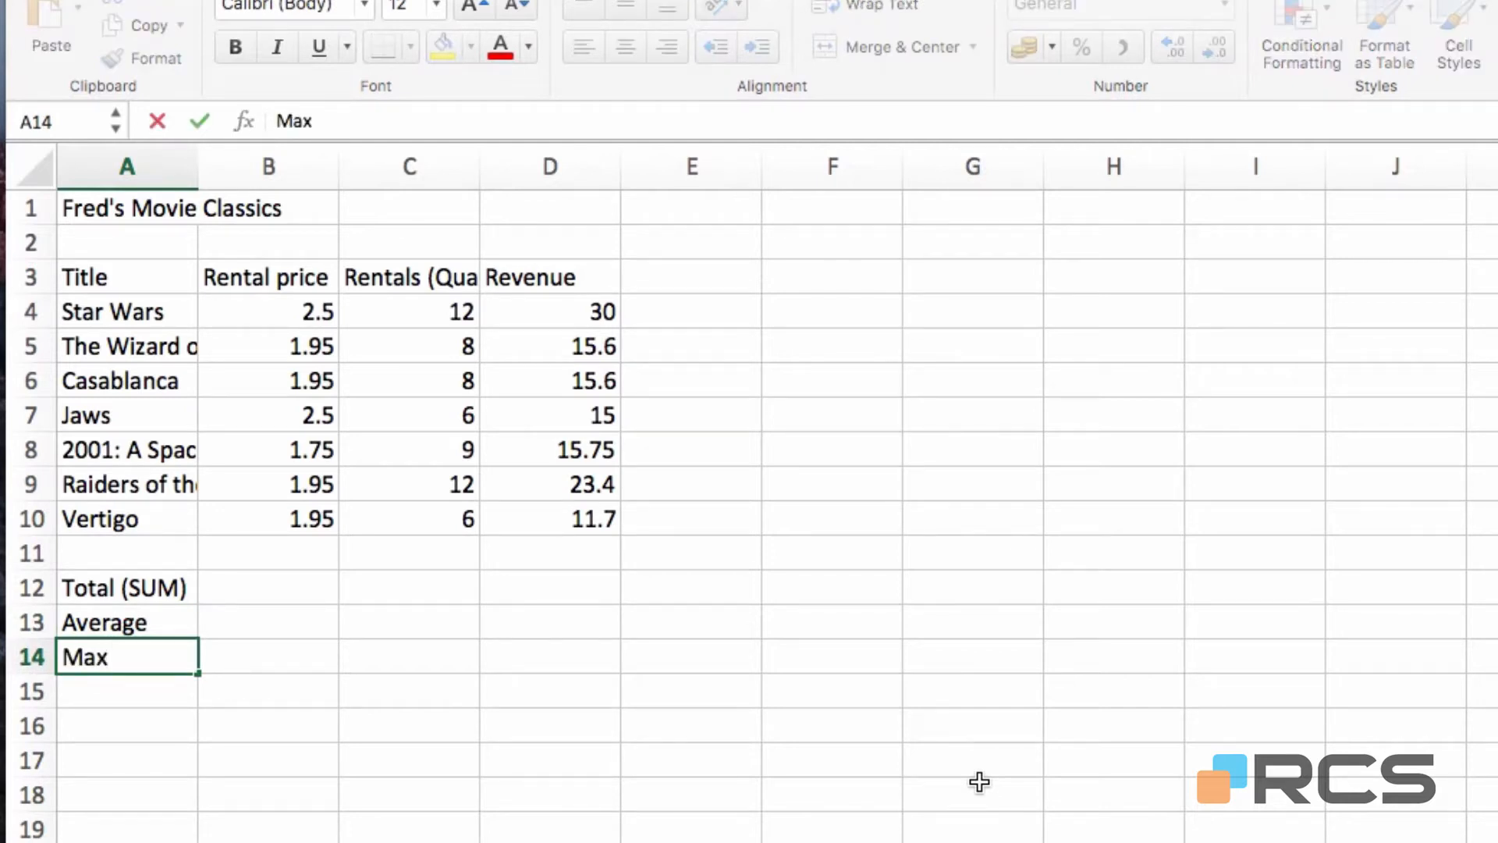
key(Return)
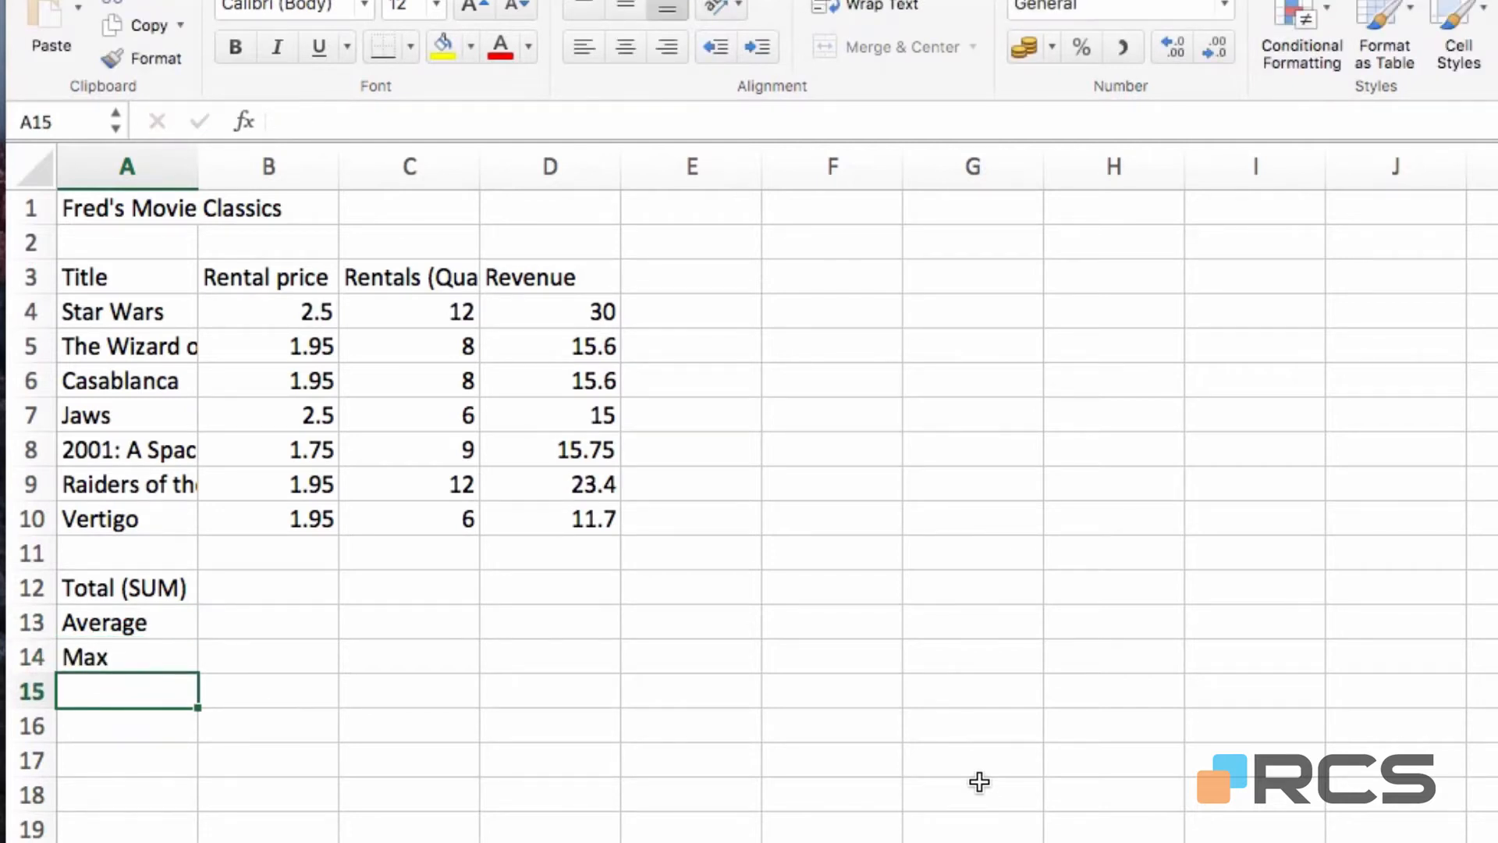
text(Min)
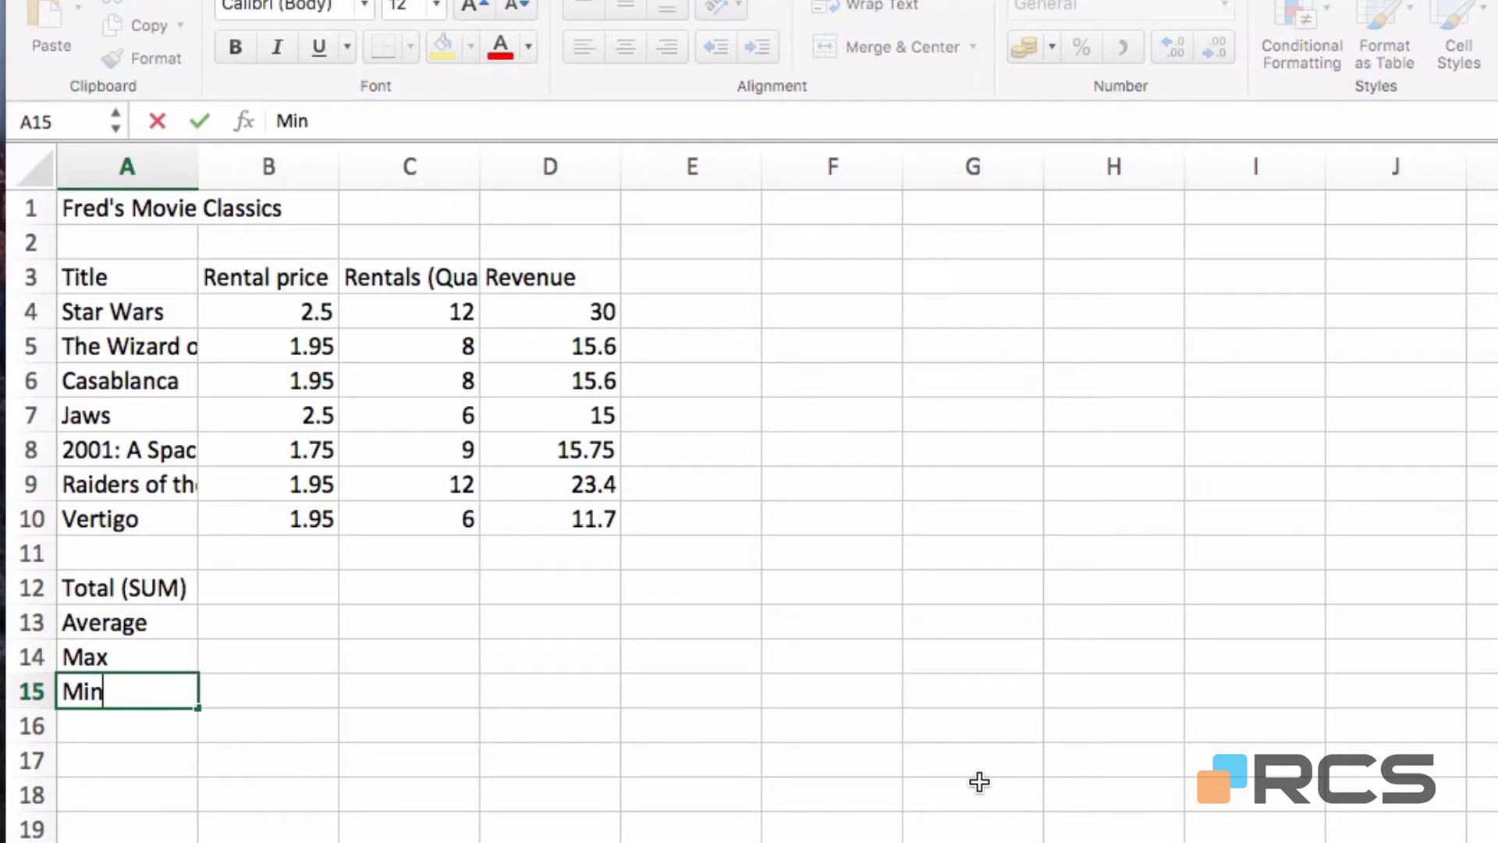
key(Return)
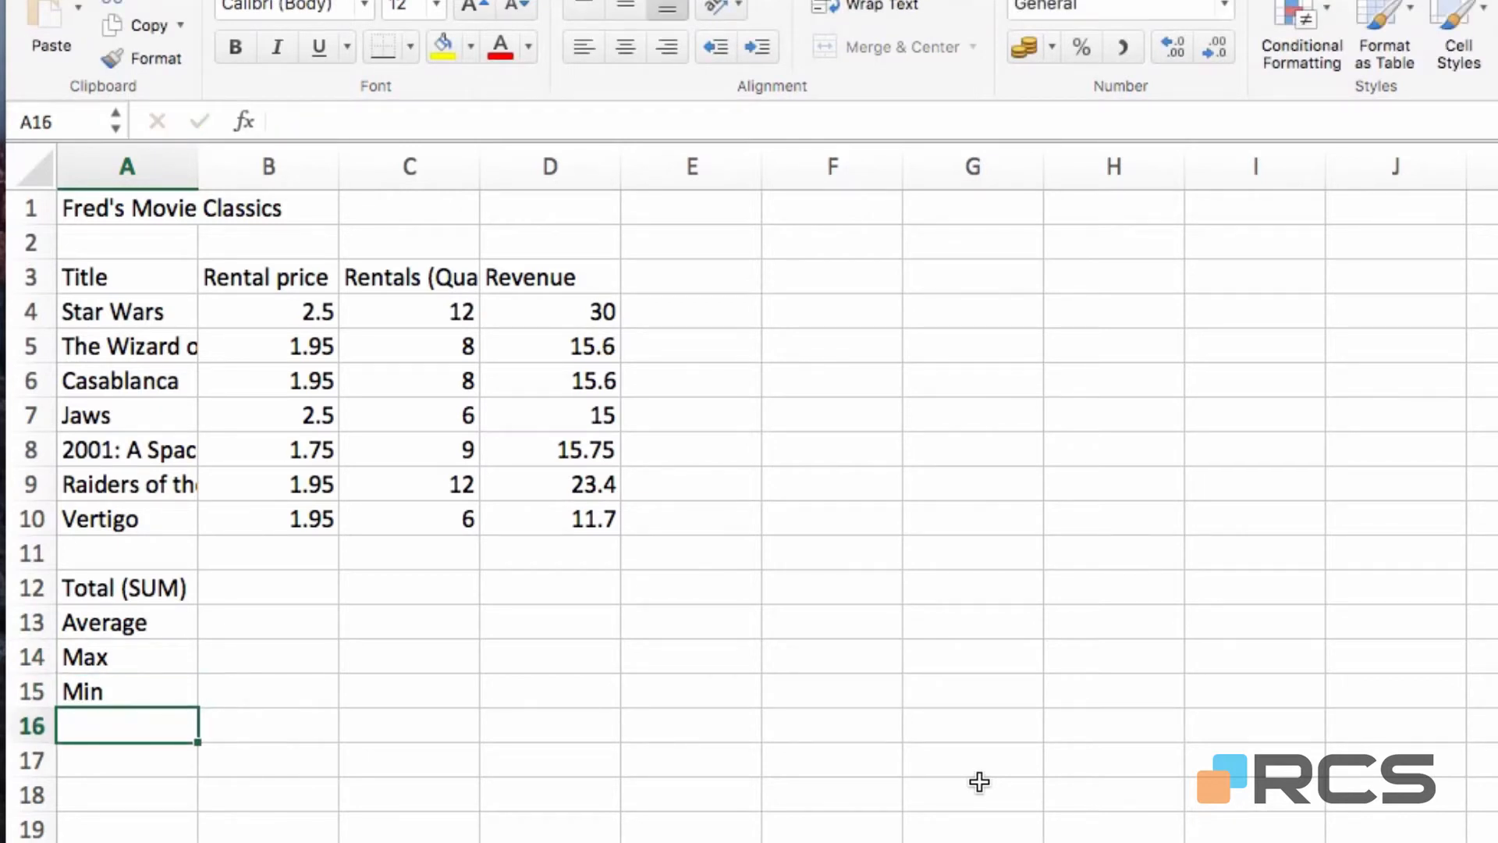
text(Count)
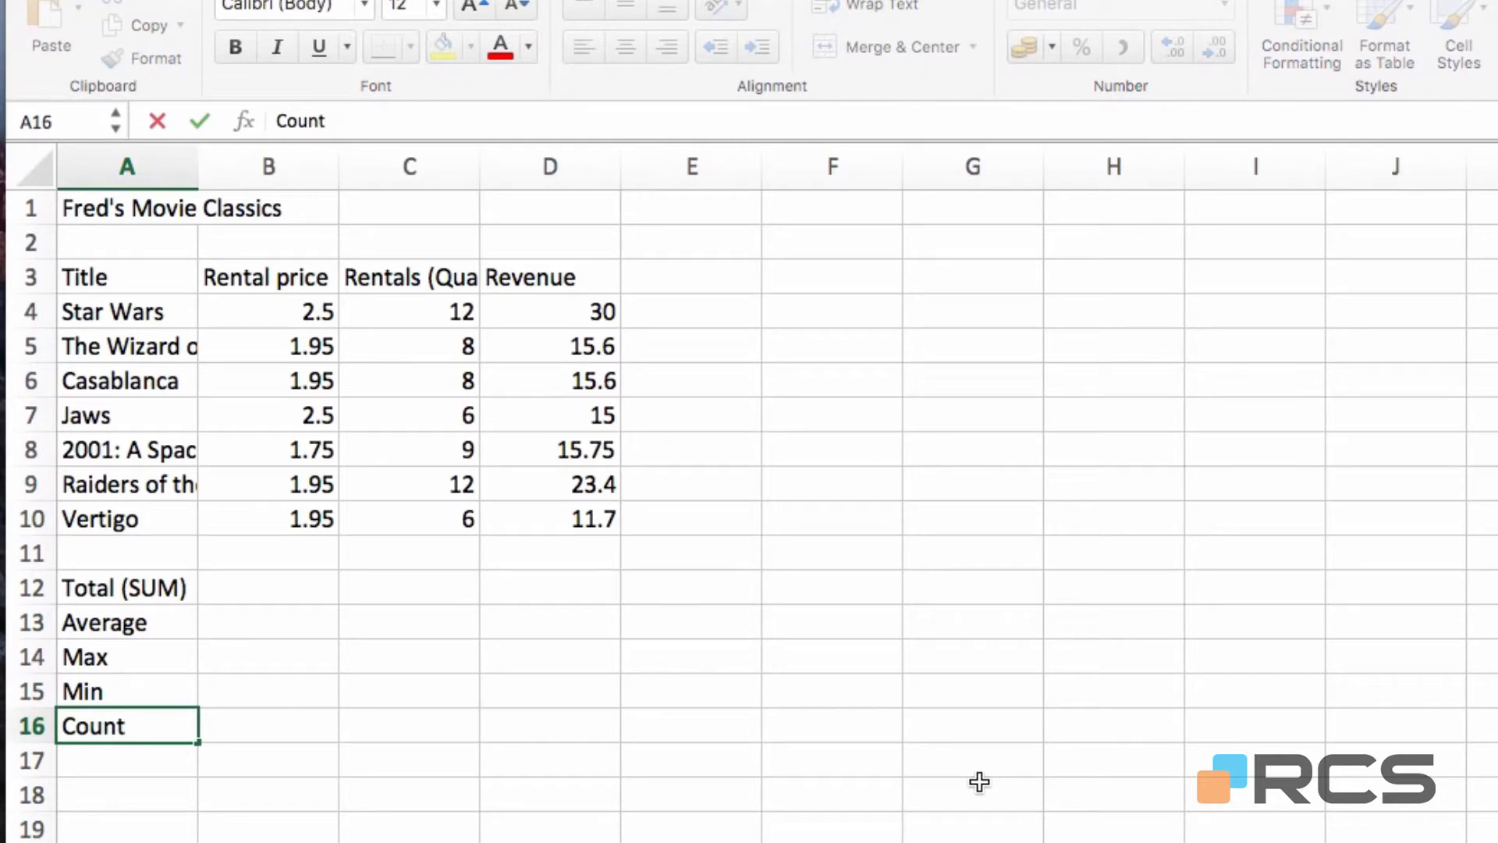
key(Return)
Step: Total the rental prices in cell B12 with the formula =SUM(B4:B10)
key(Up)
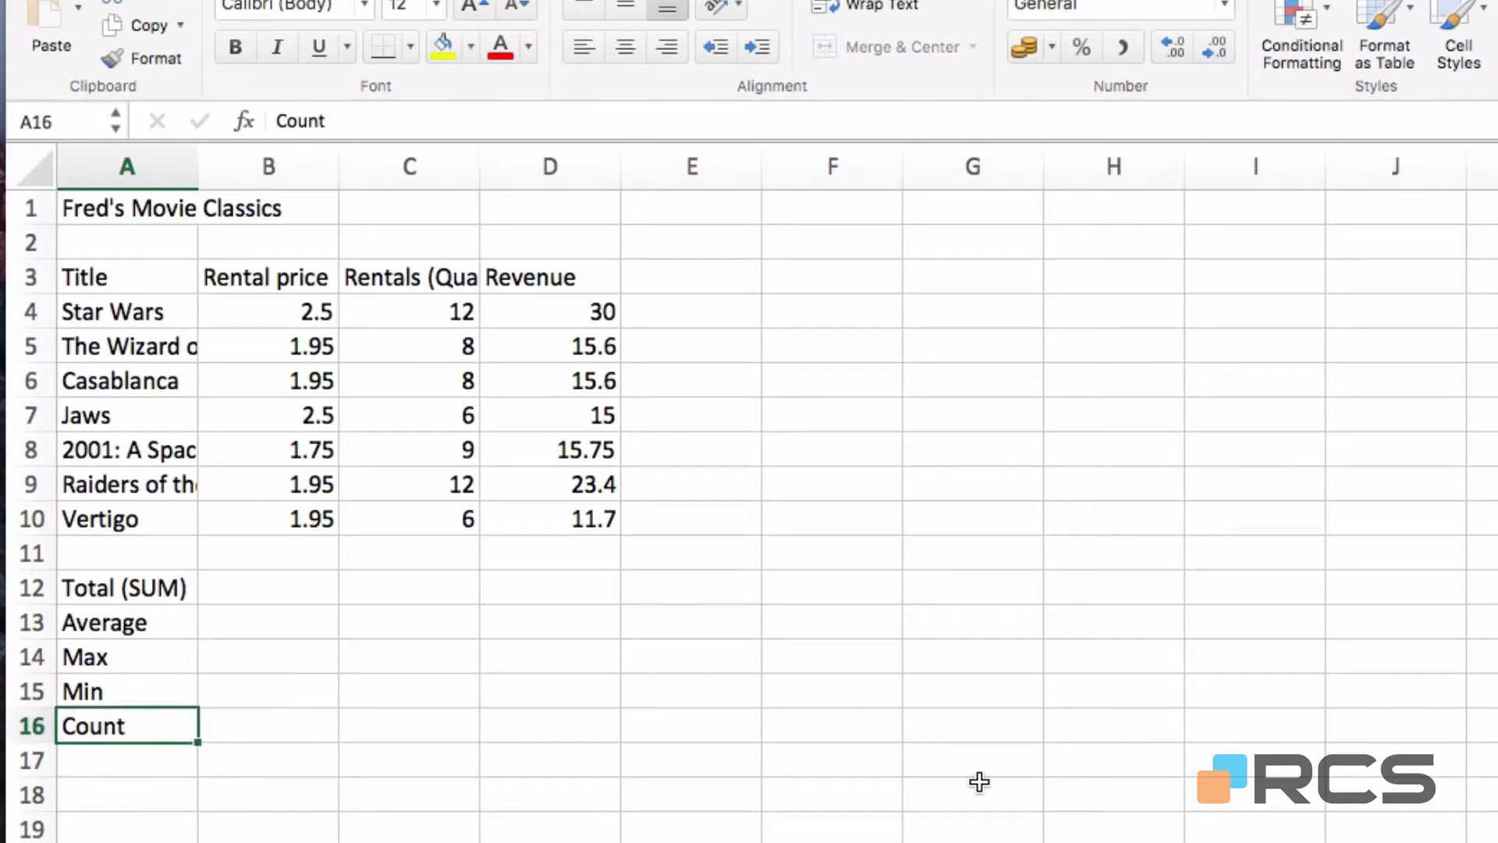
key(Up)
key(Up)
key(Up)
key(Up)
key(Right)
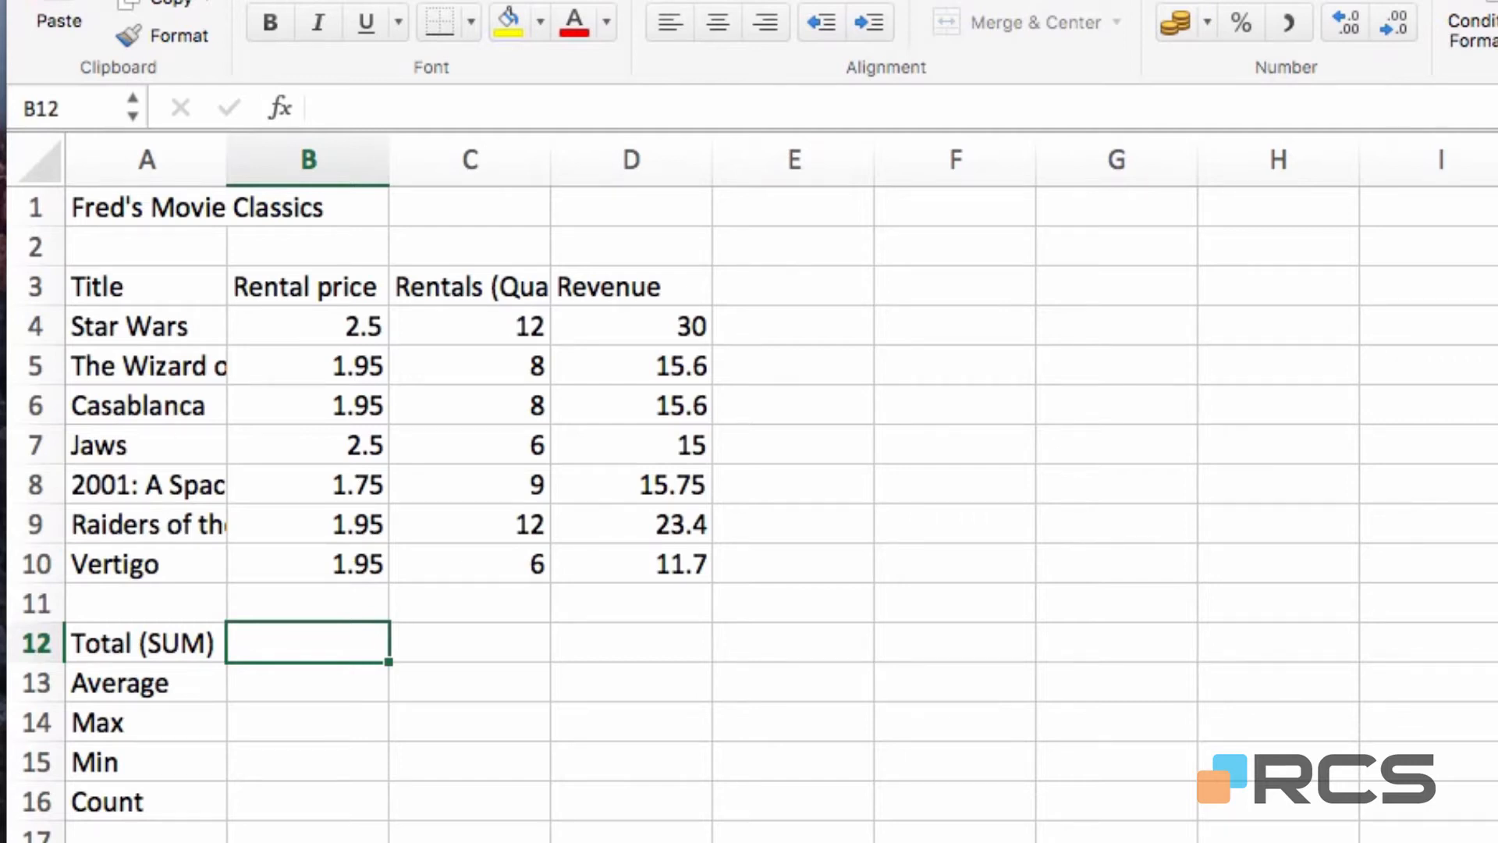
text(=)
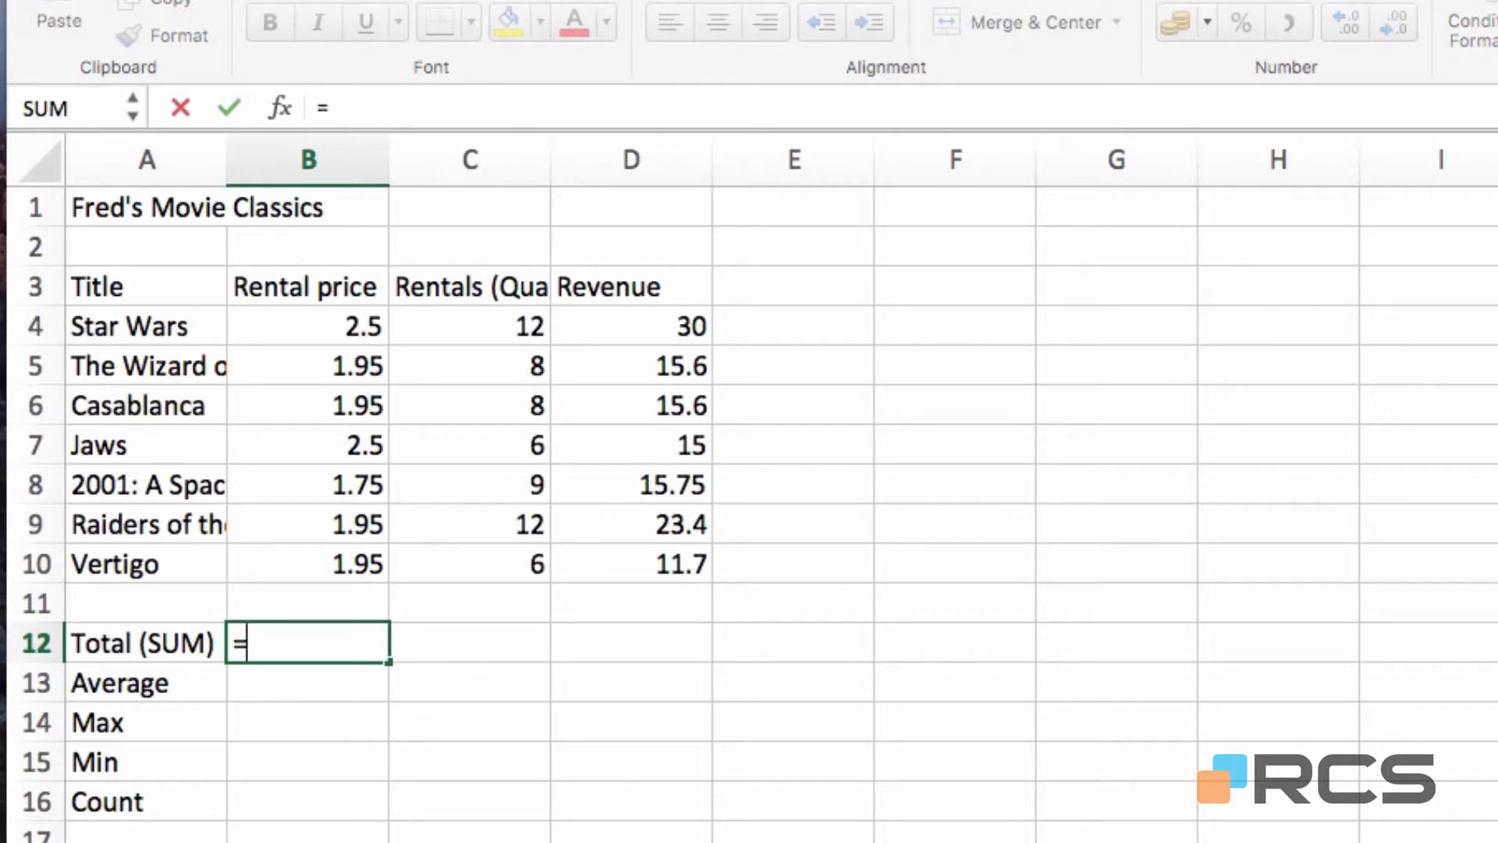
text(sum)
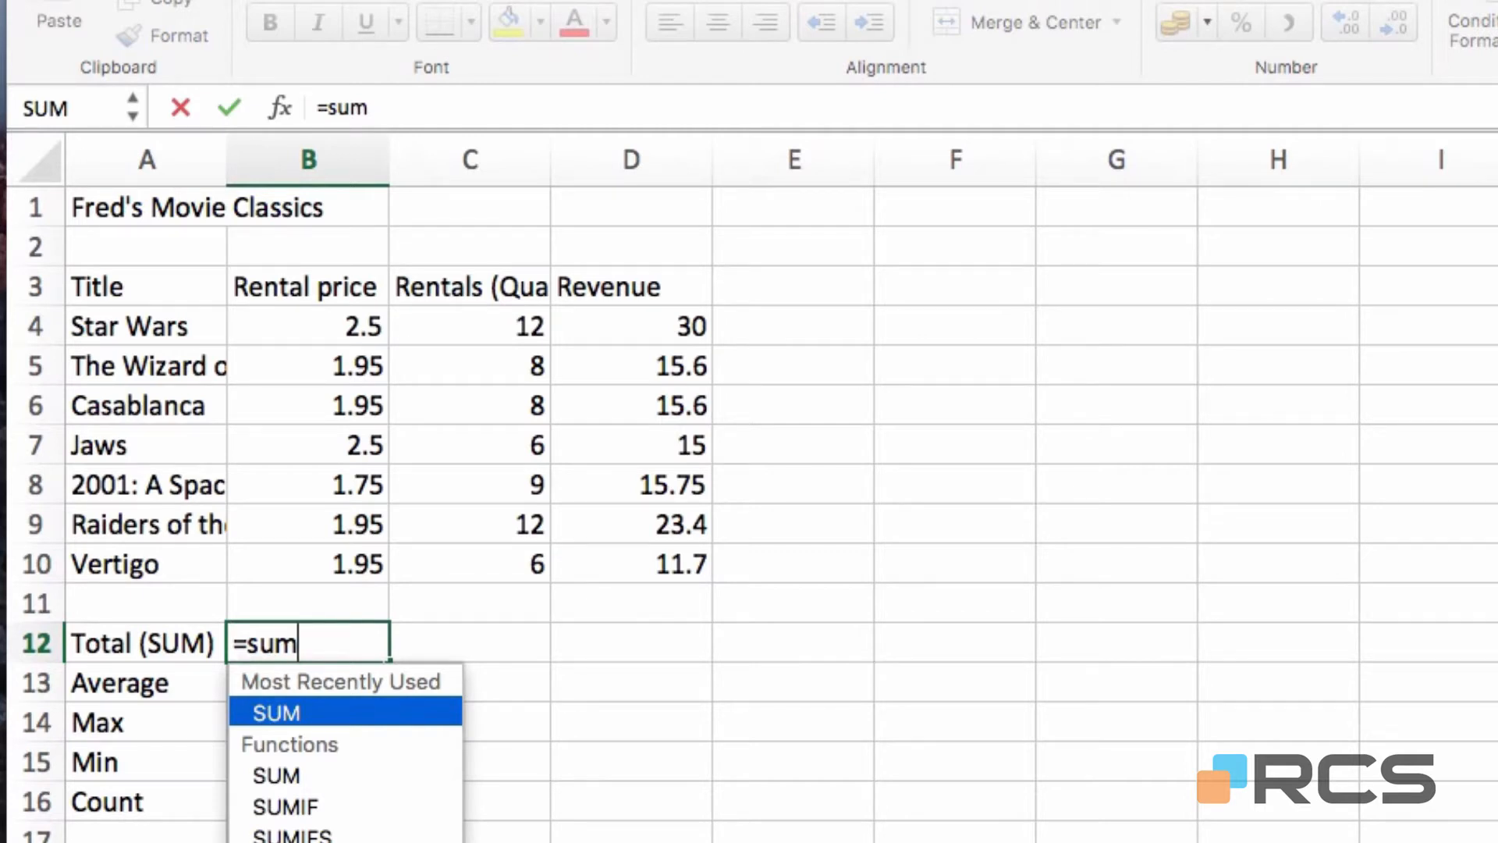
text(()
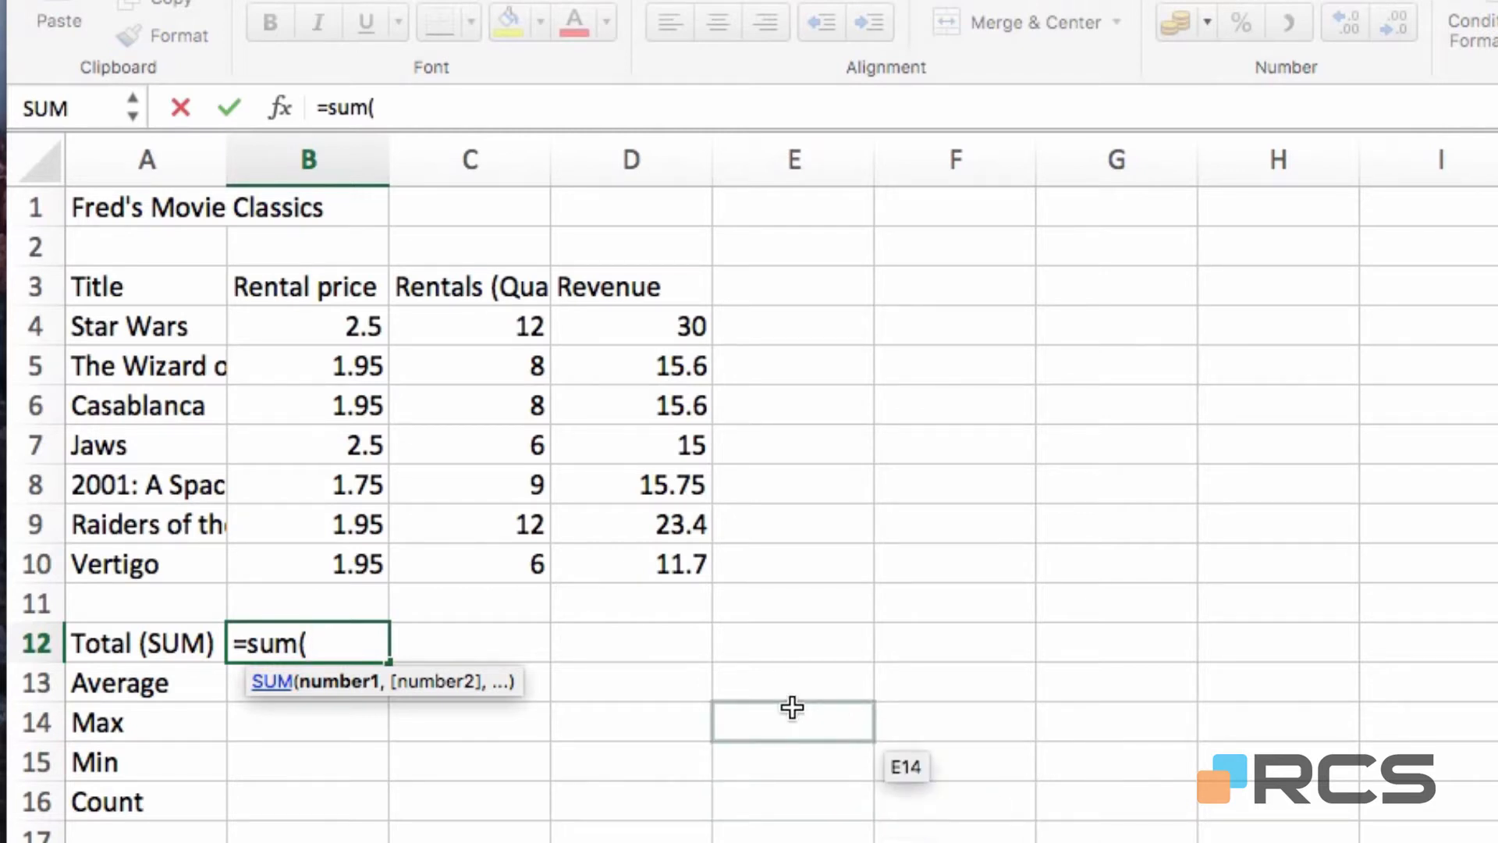
click(311, 321)
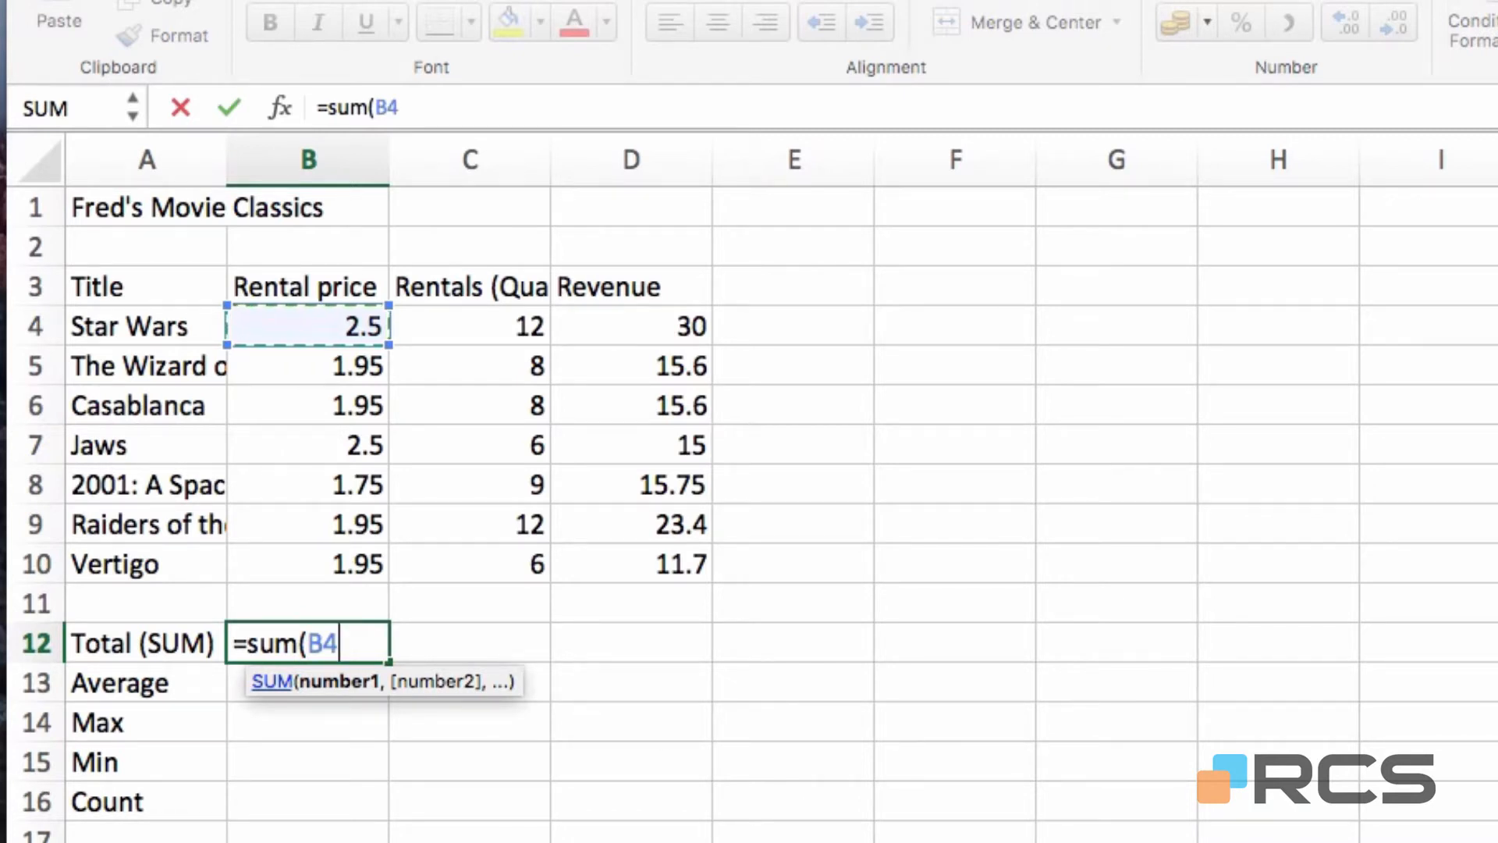
text(:)
click(313, 564)
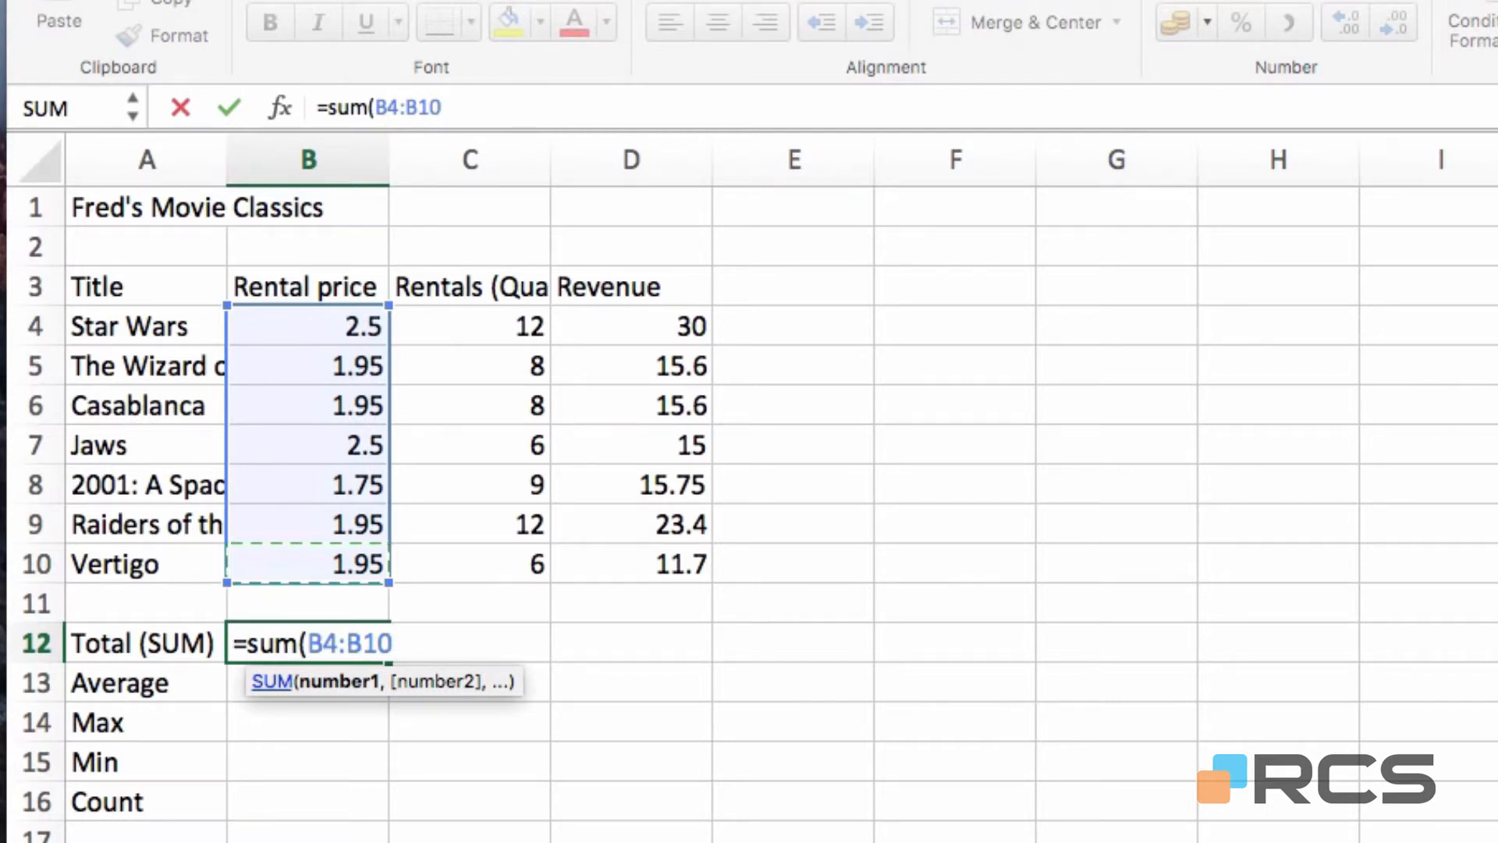
text())
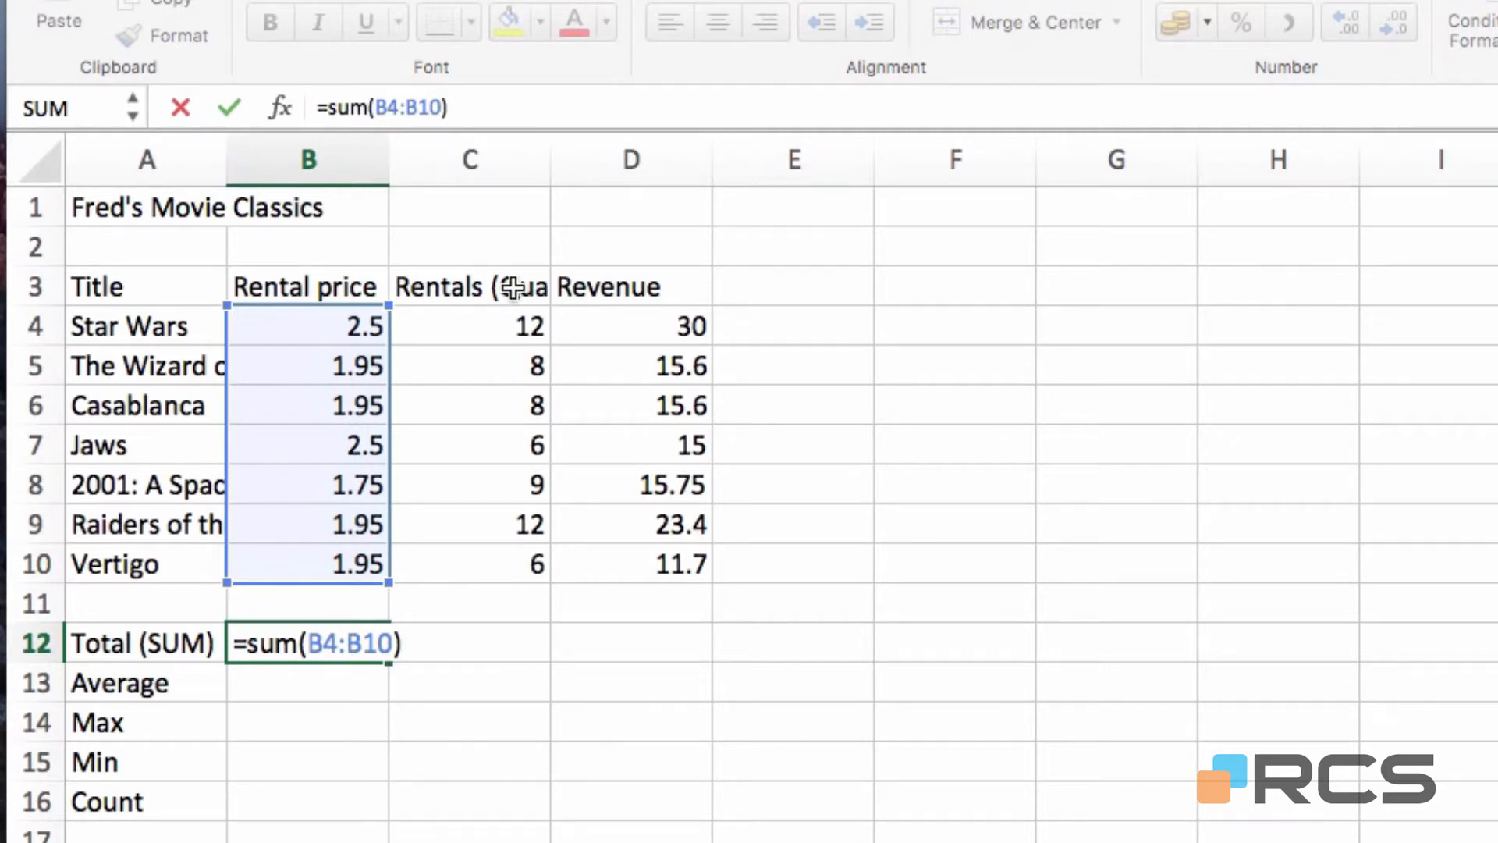
click(233, 102)
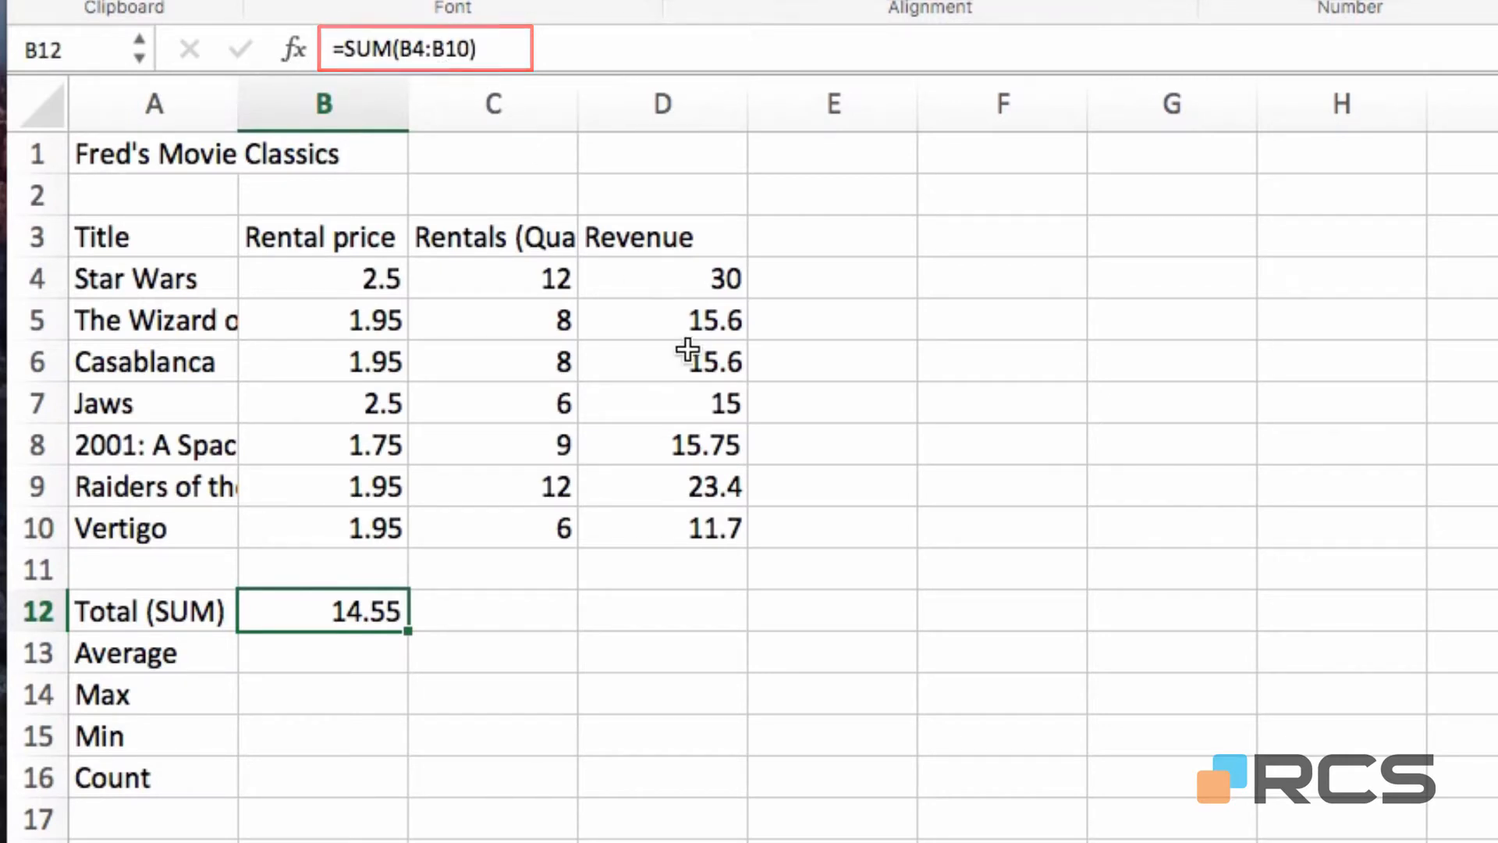
Step: Total the rental quantities in cell C12 with the formula =SUM(C4:C10)
click(496, 608)
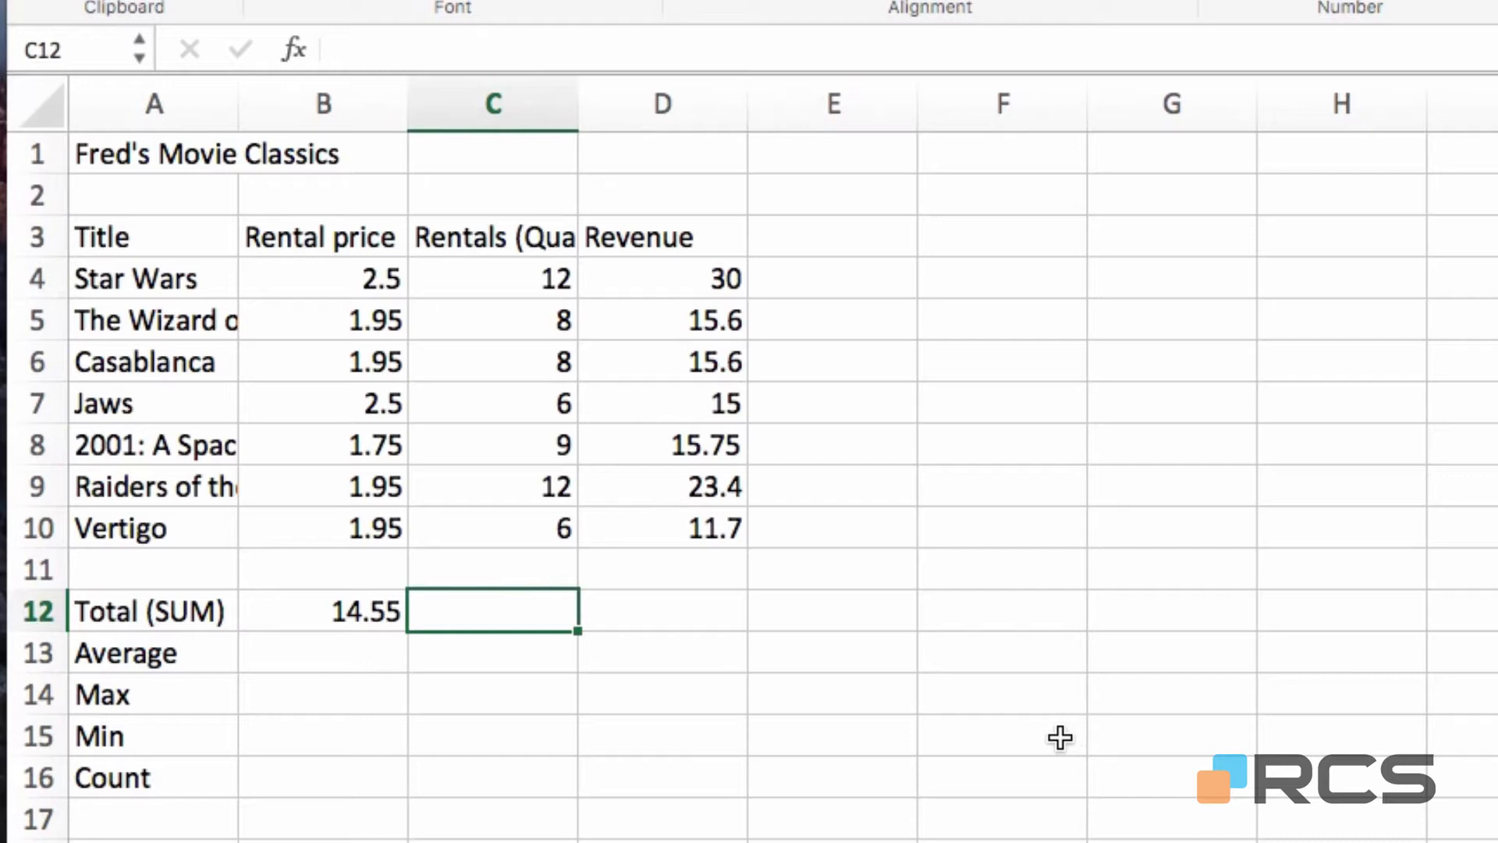
text(=)
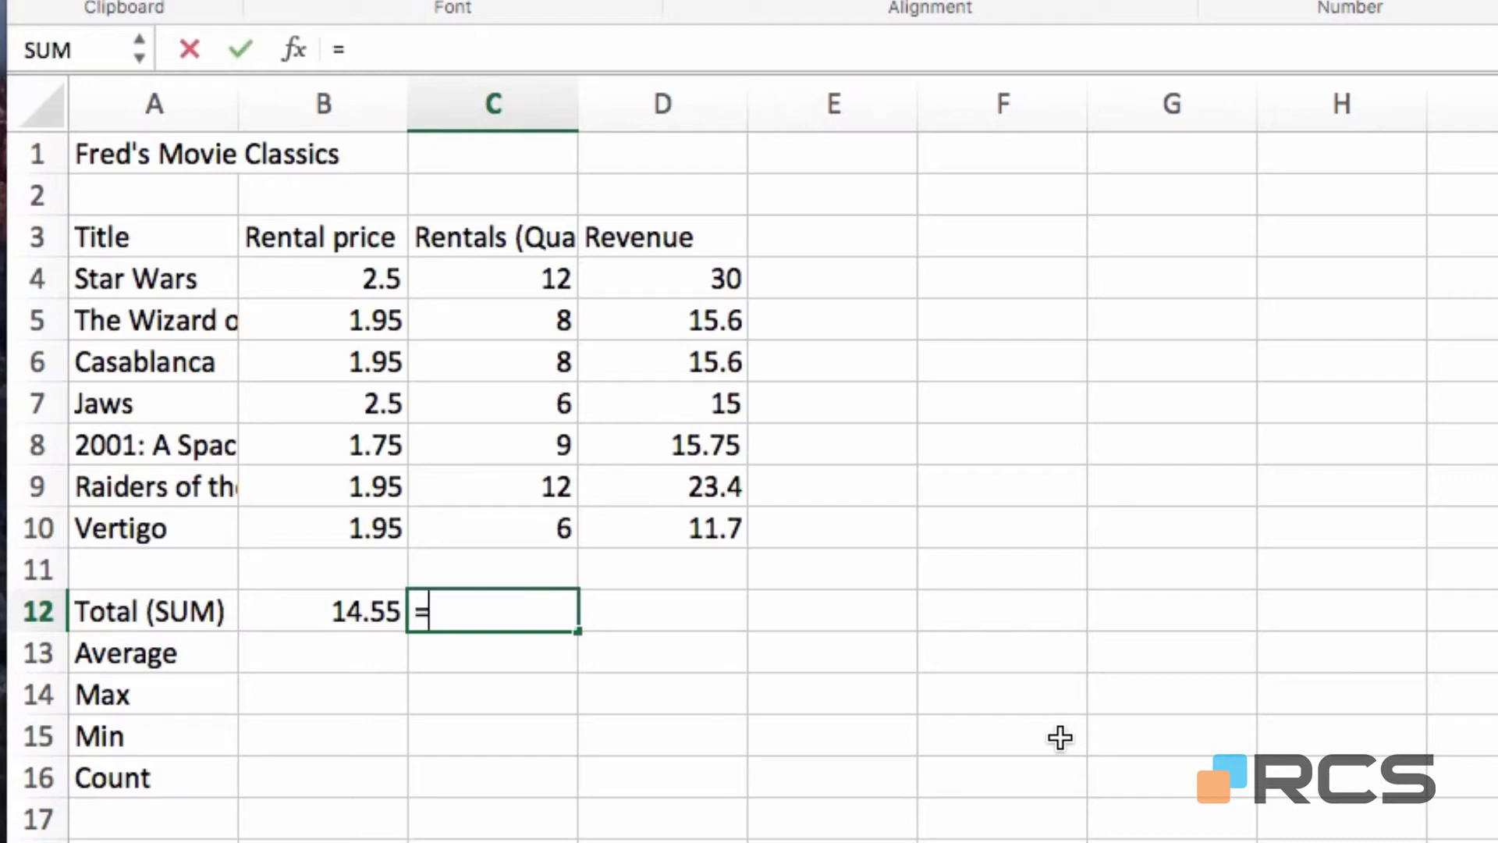
text(sum)
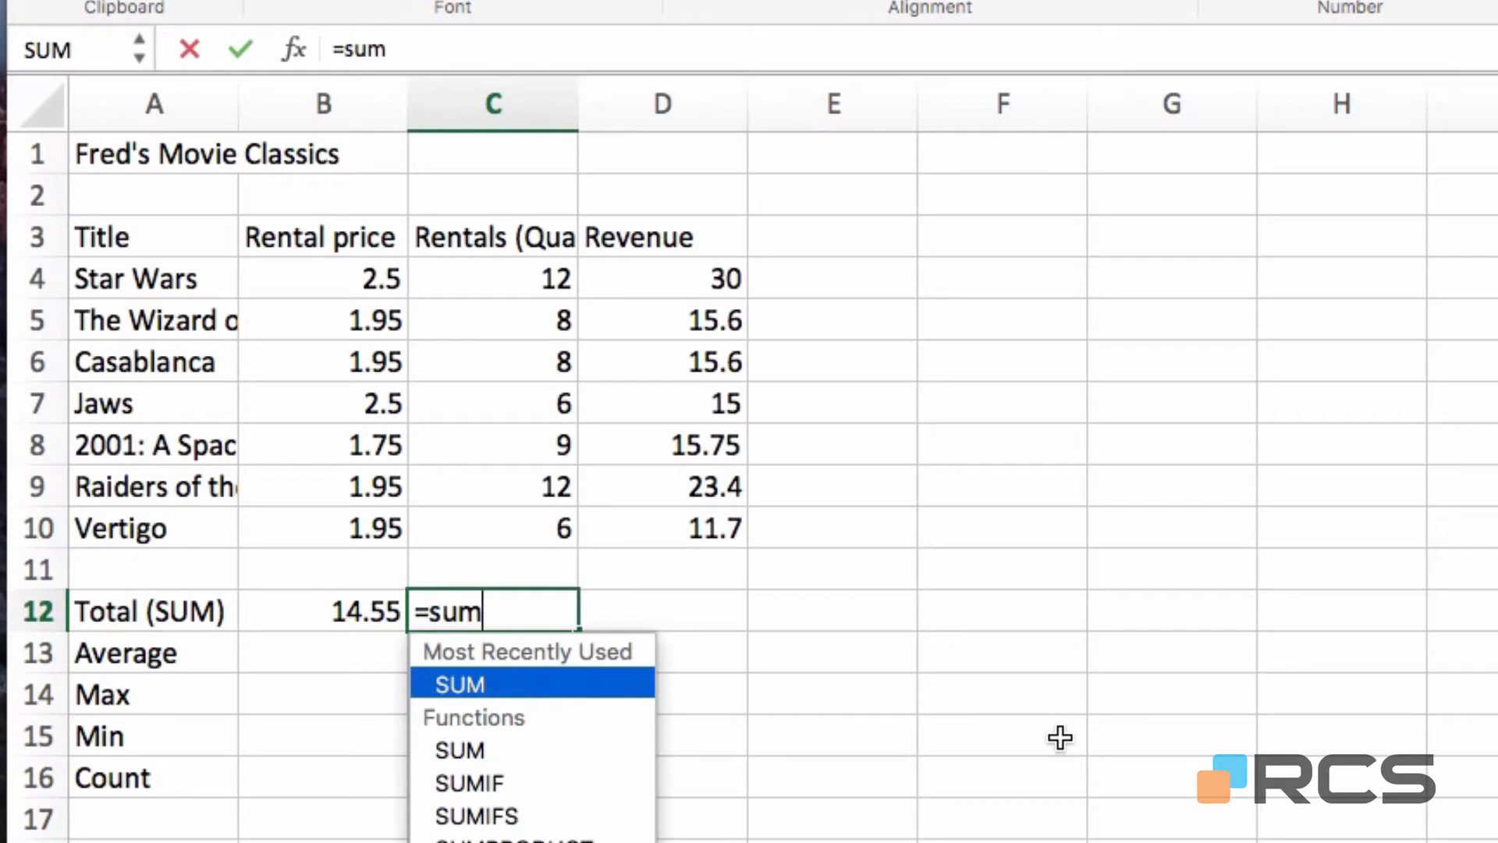
text(()
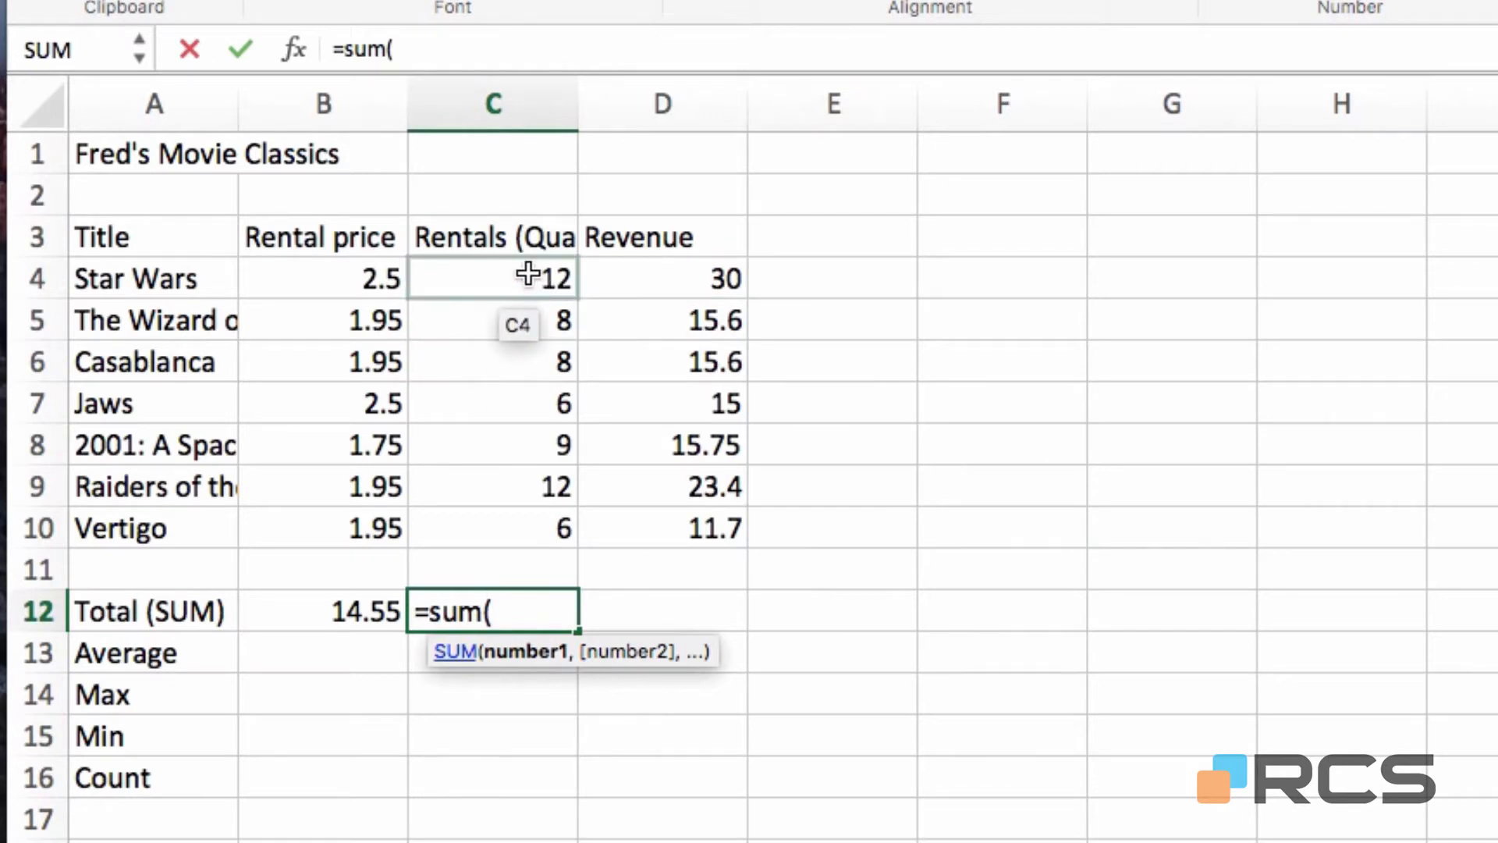
drag(528, 270, 512, 522)
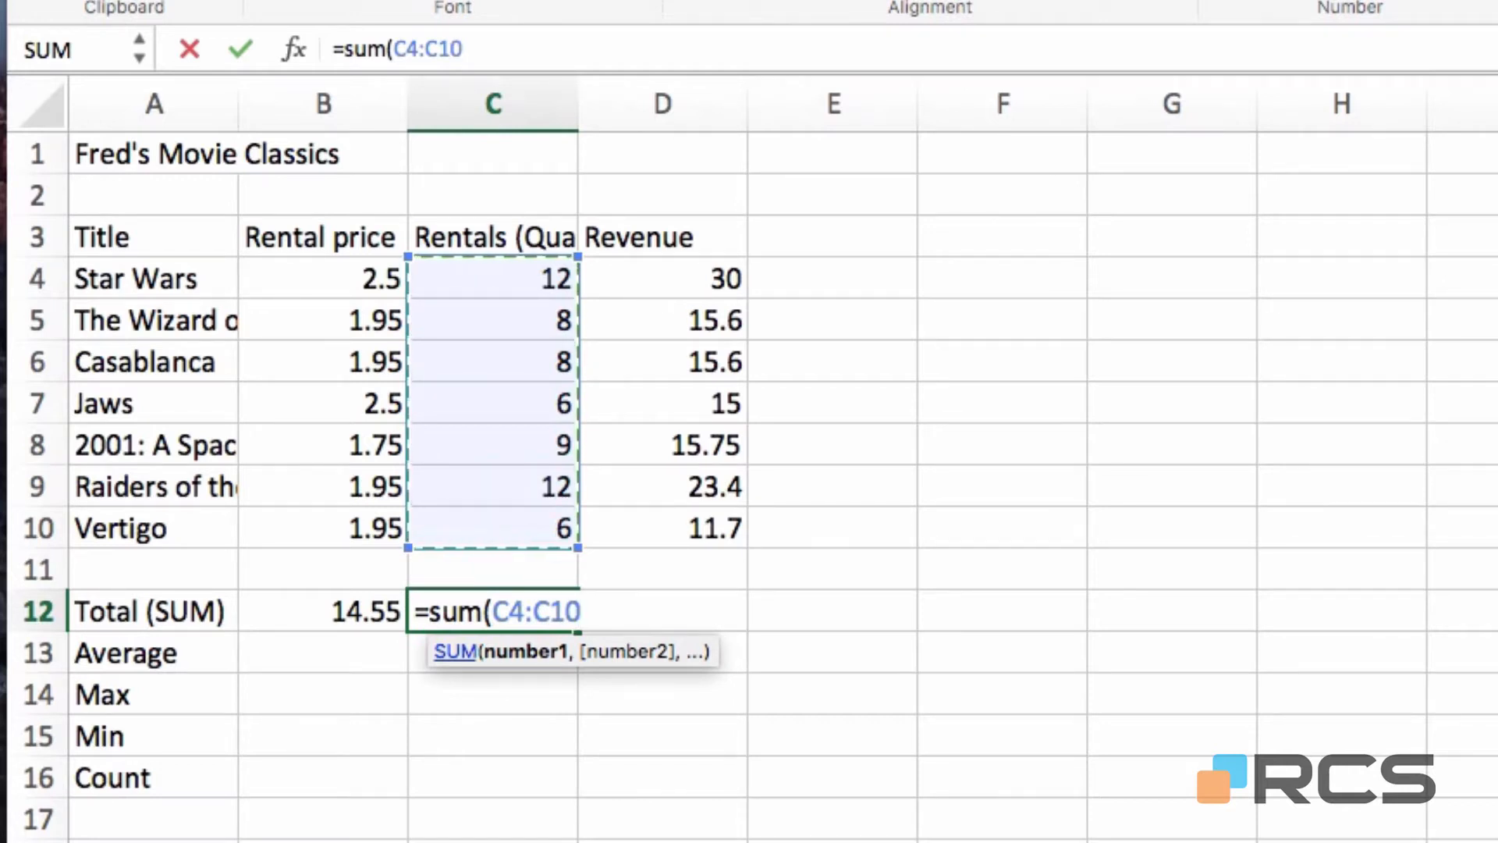
text())
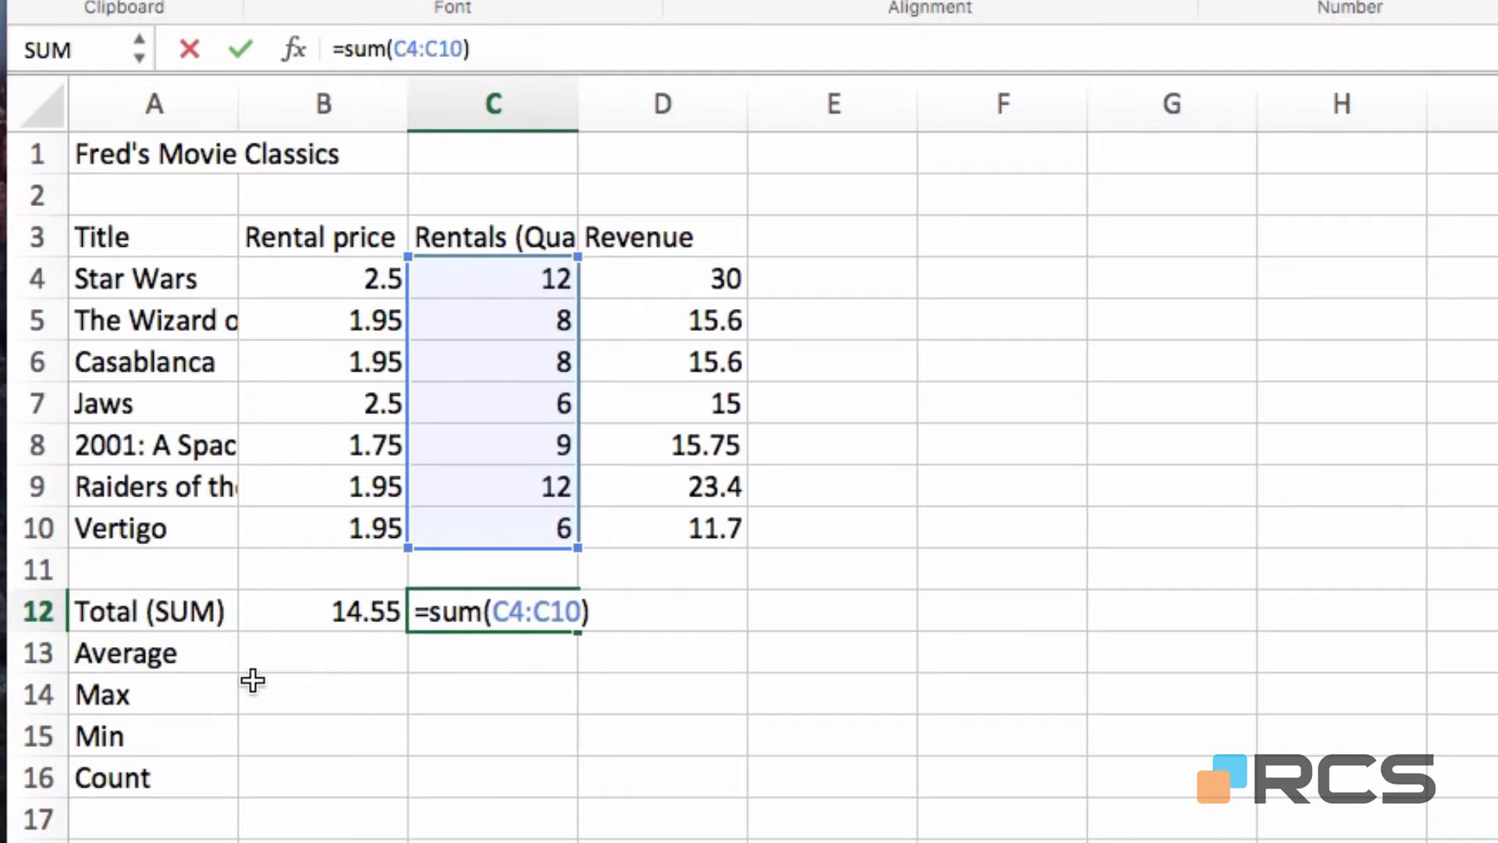
click(238, 48)
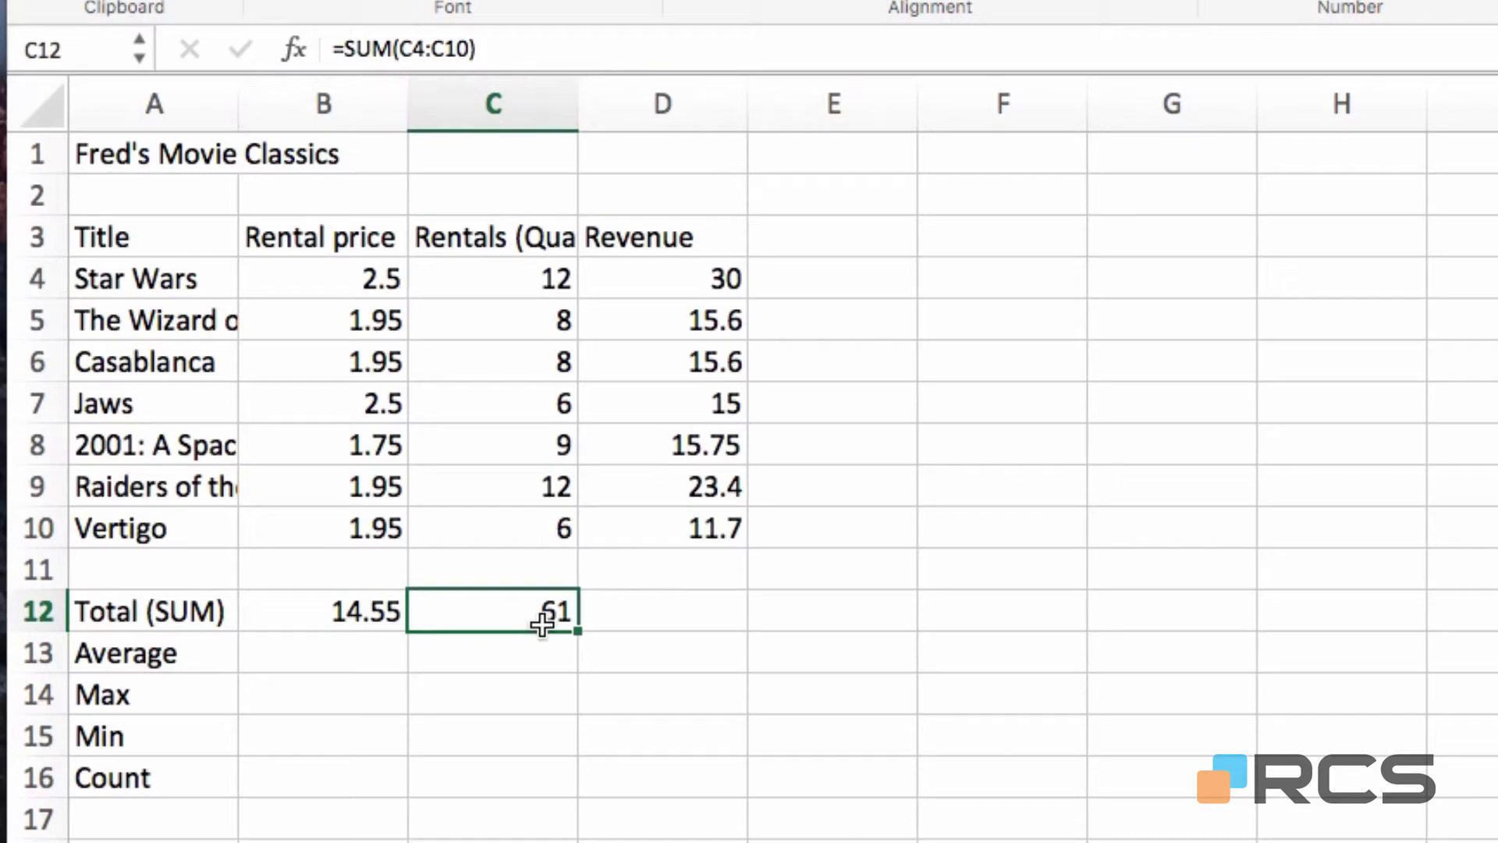
Step: Use AutoSum in cell D12 to total the revenue, replacing the suggested range with D4:D10
click(647, 609)
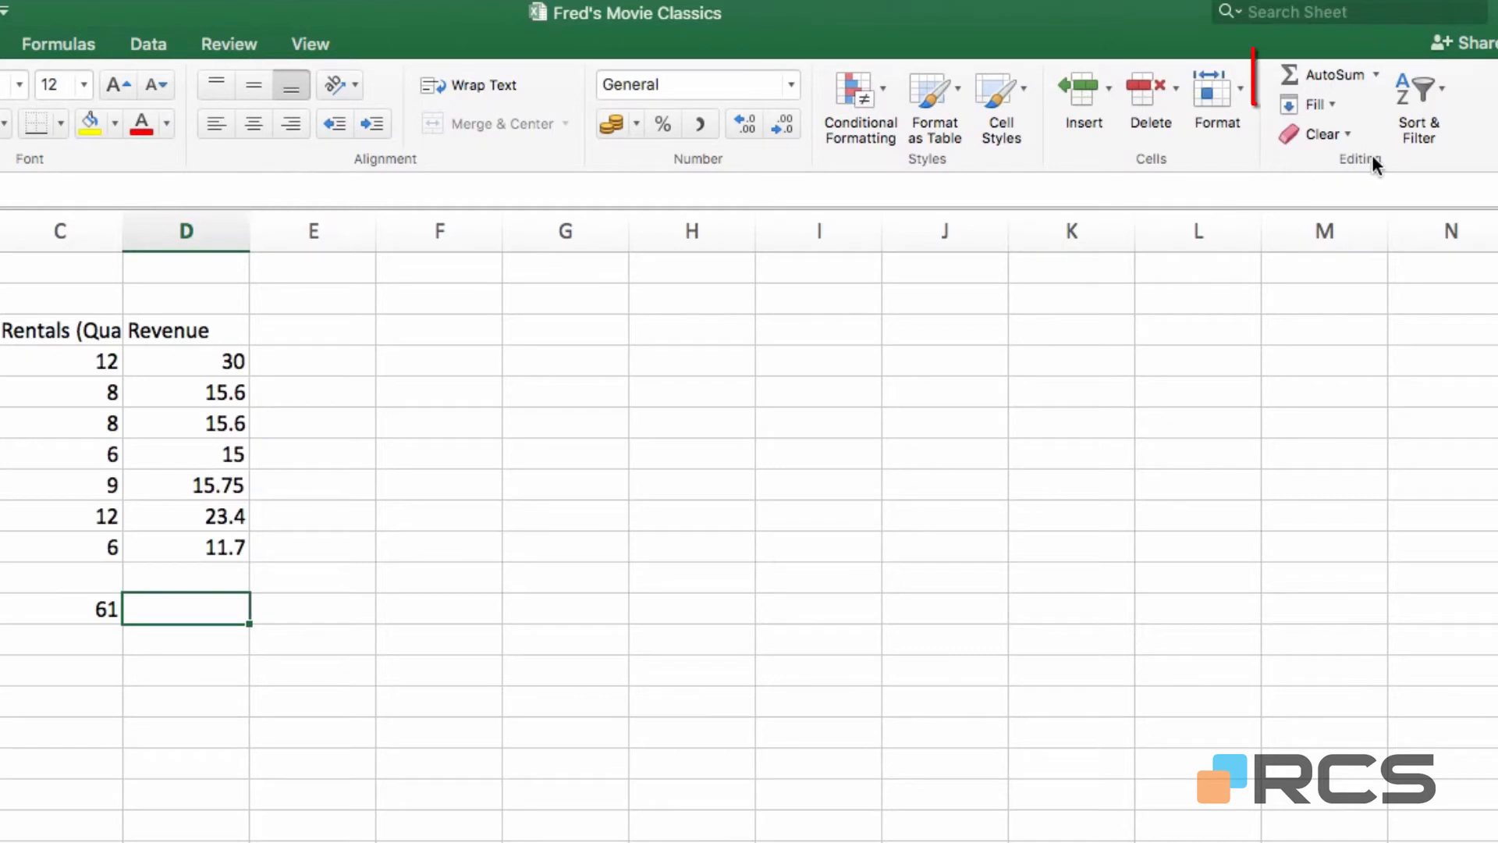
click(1312, 77)
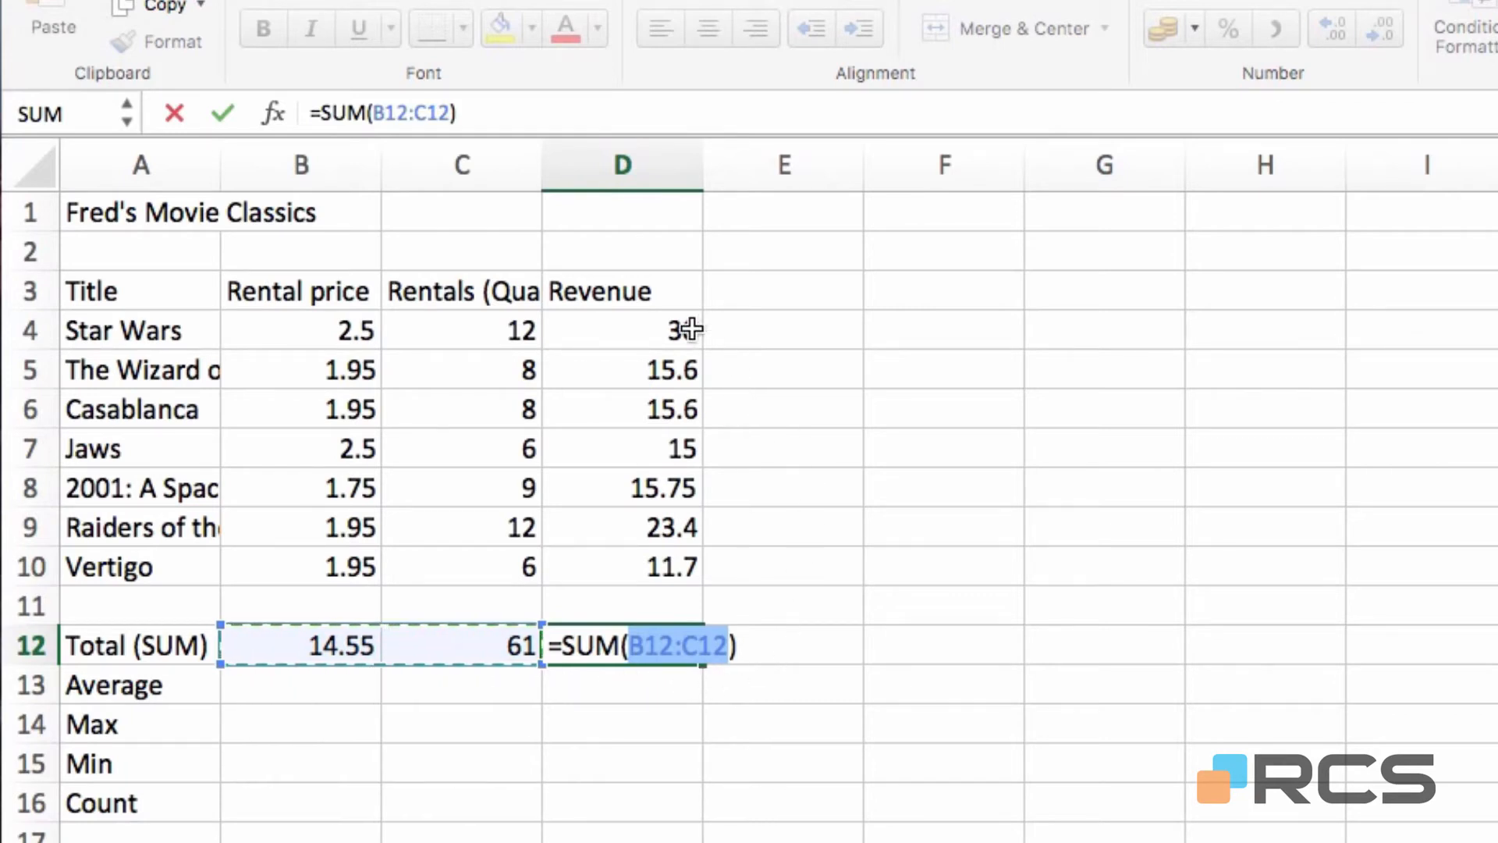
drag(680, 328, 662, 563)
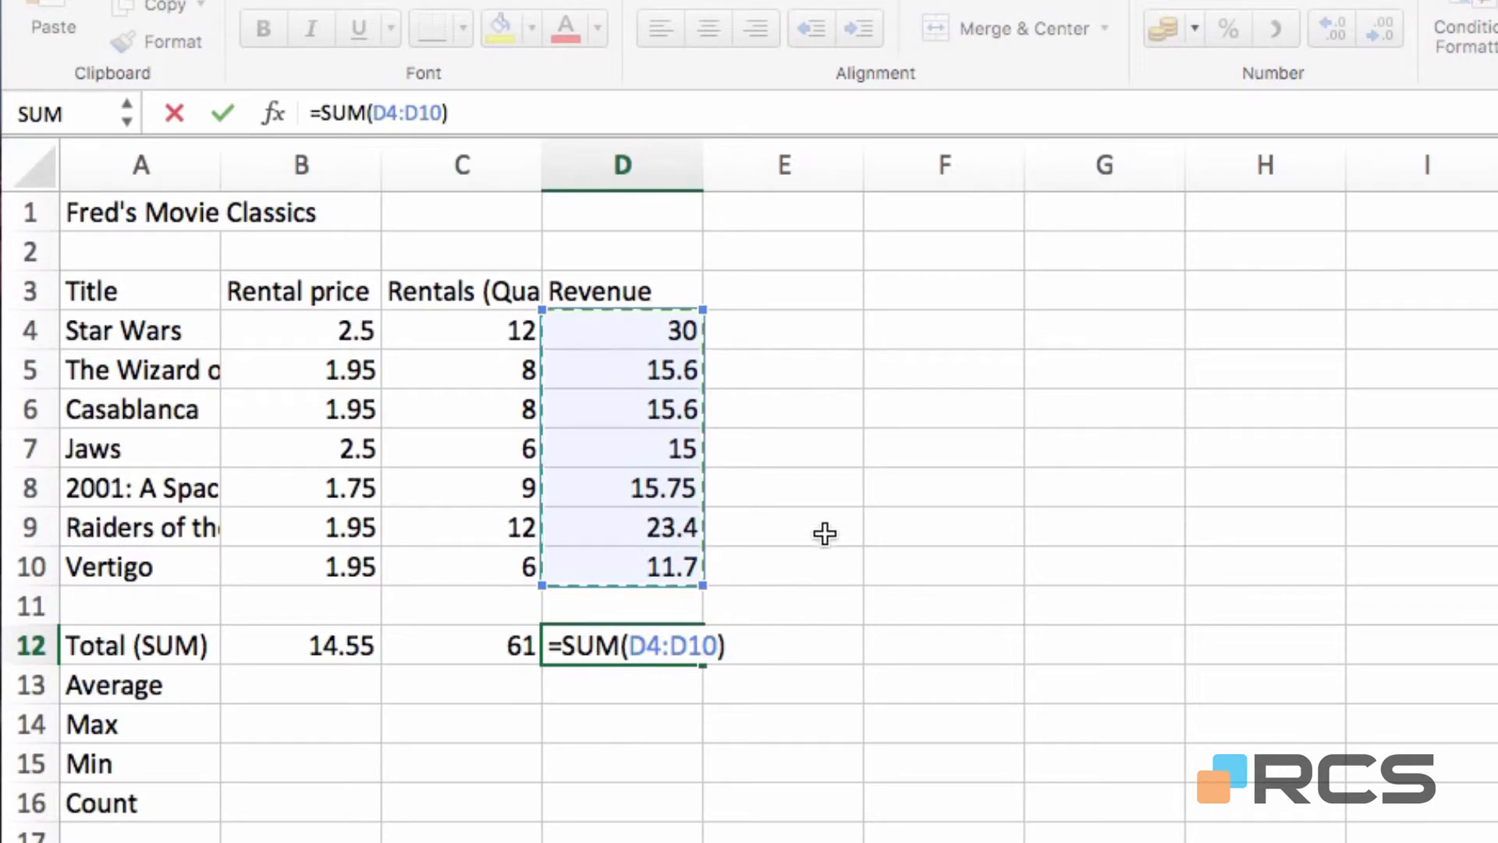
click(223, 112)
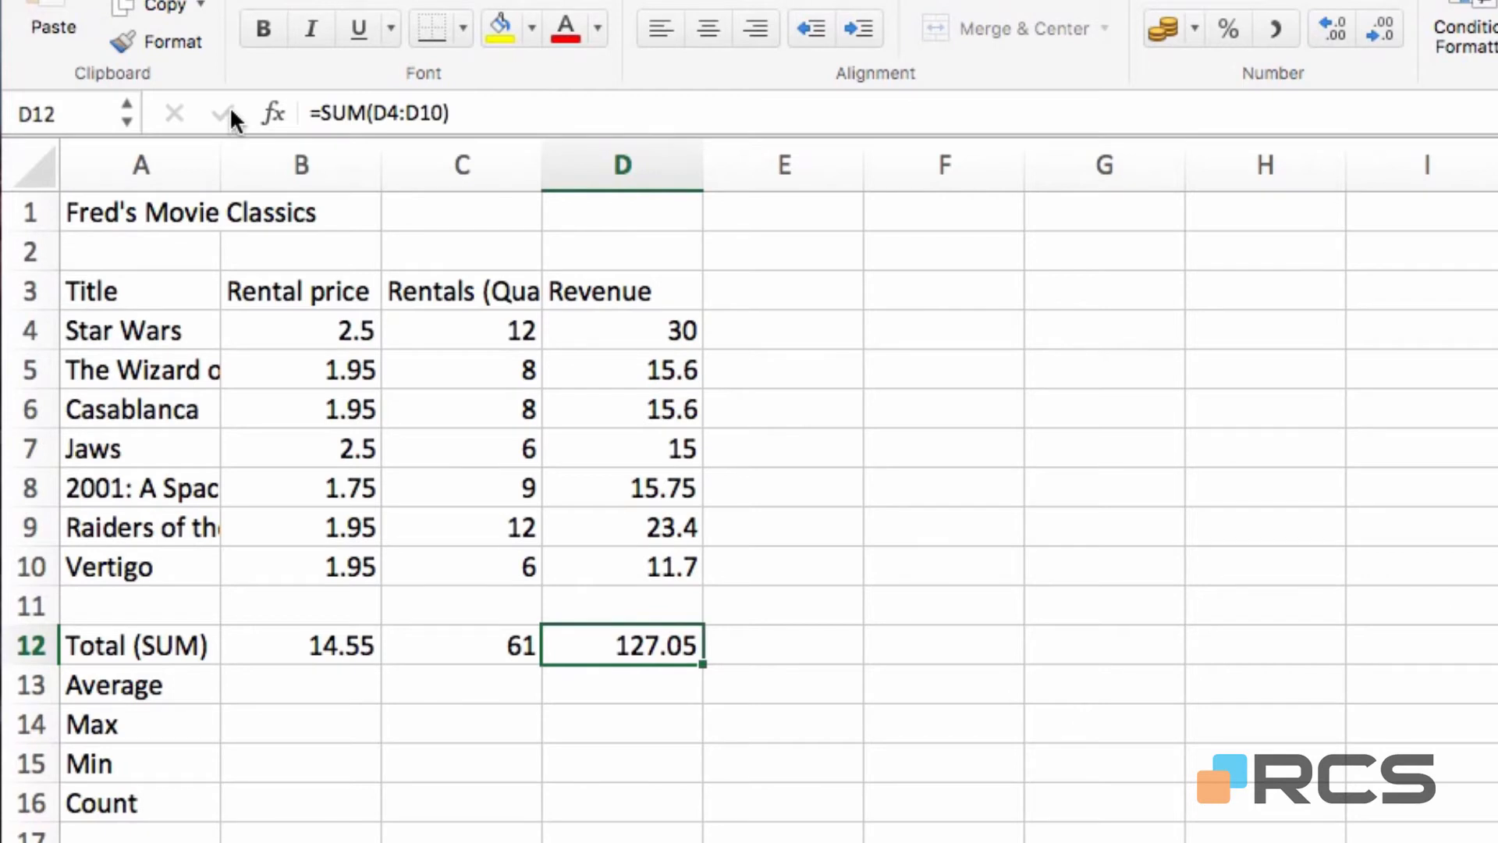
Step: Shrink the SUM range in cell D12 to D4:D6 and extend it back to D4:D10
double_click(633, 645)
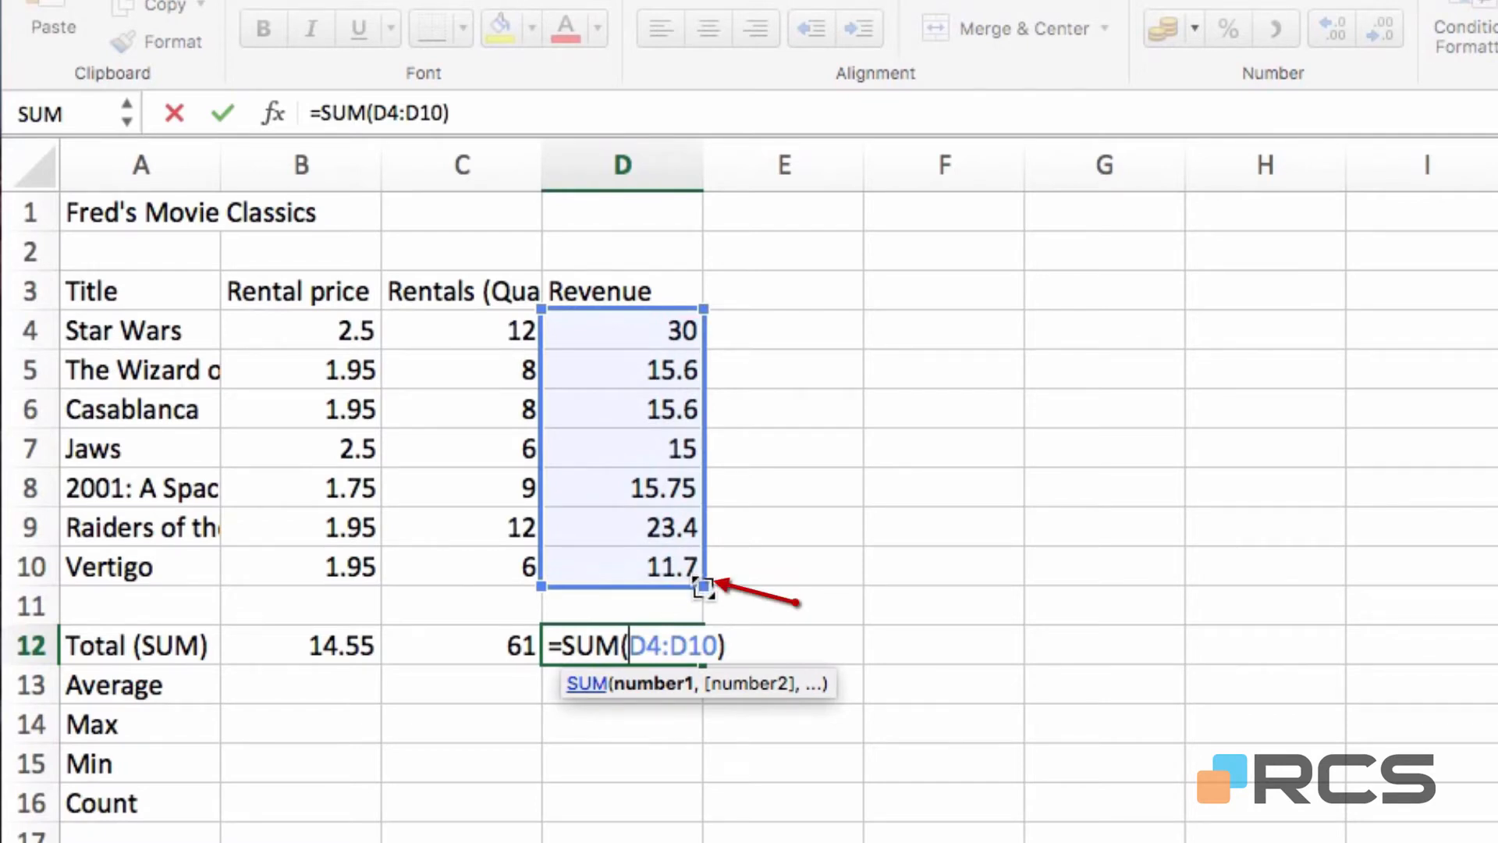
drag(702, 591, 708, 428)
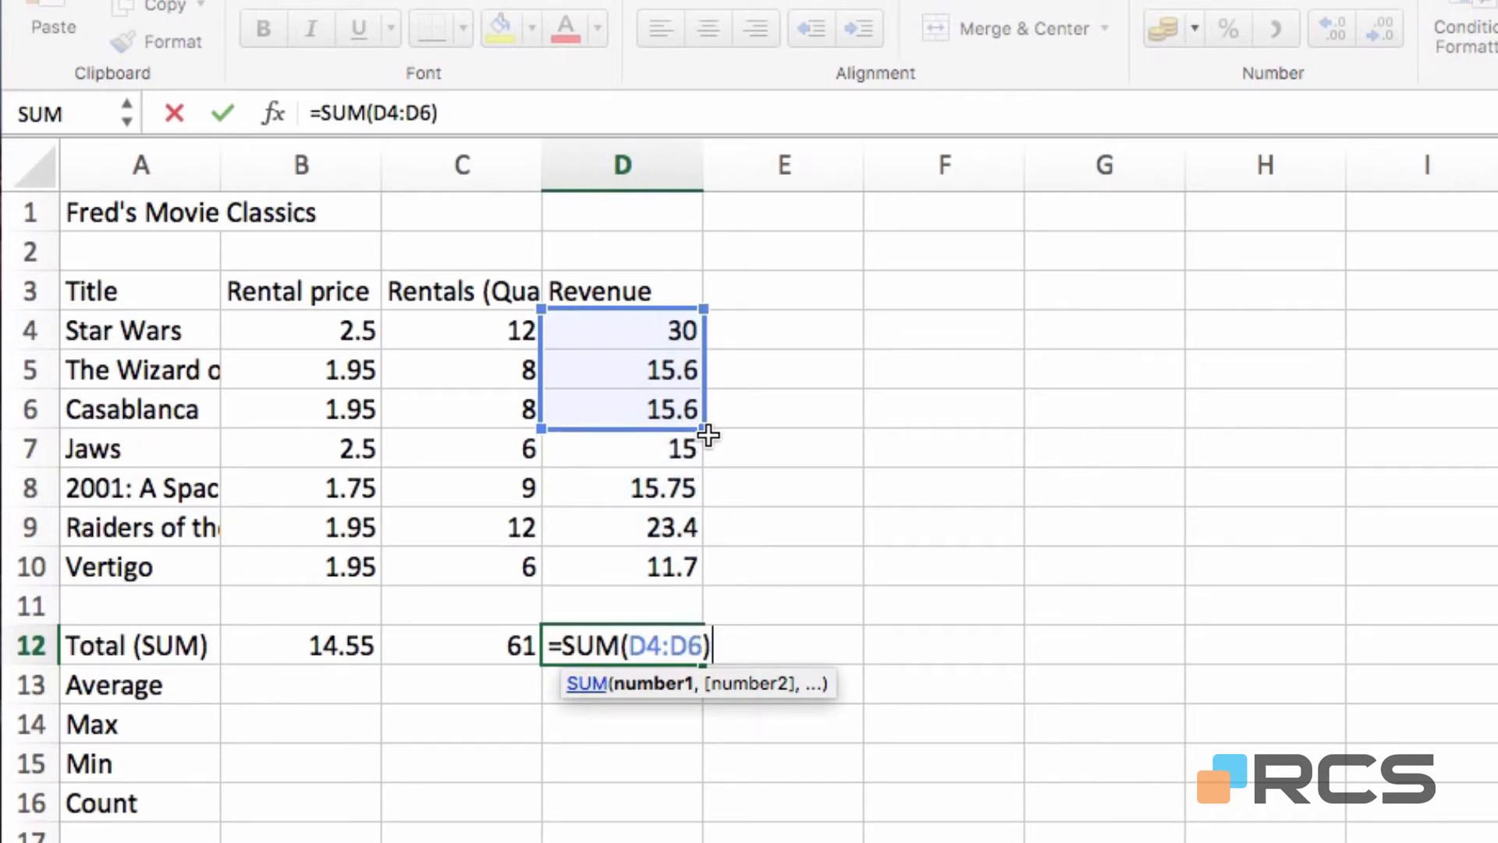
drag(704, 428, 711, 568)
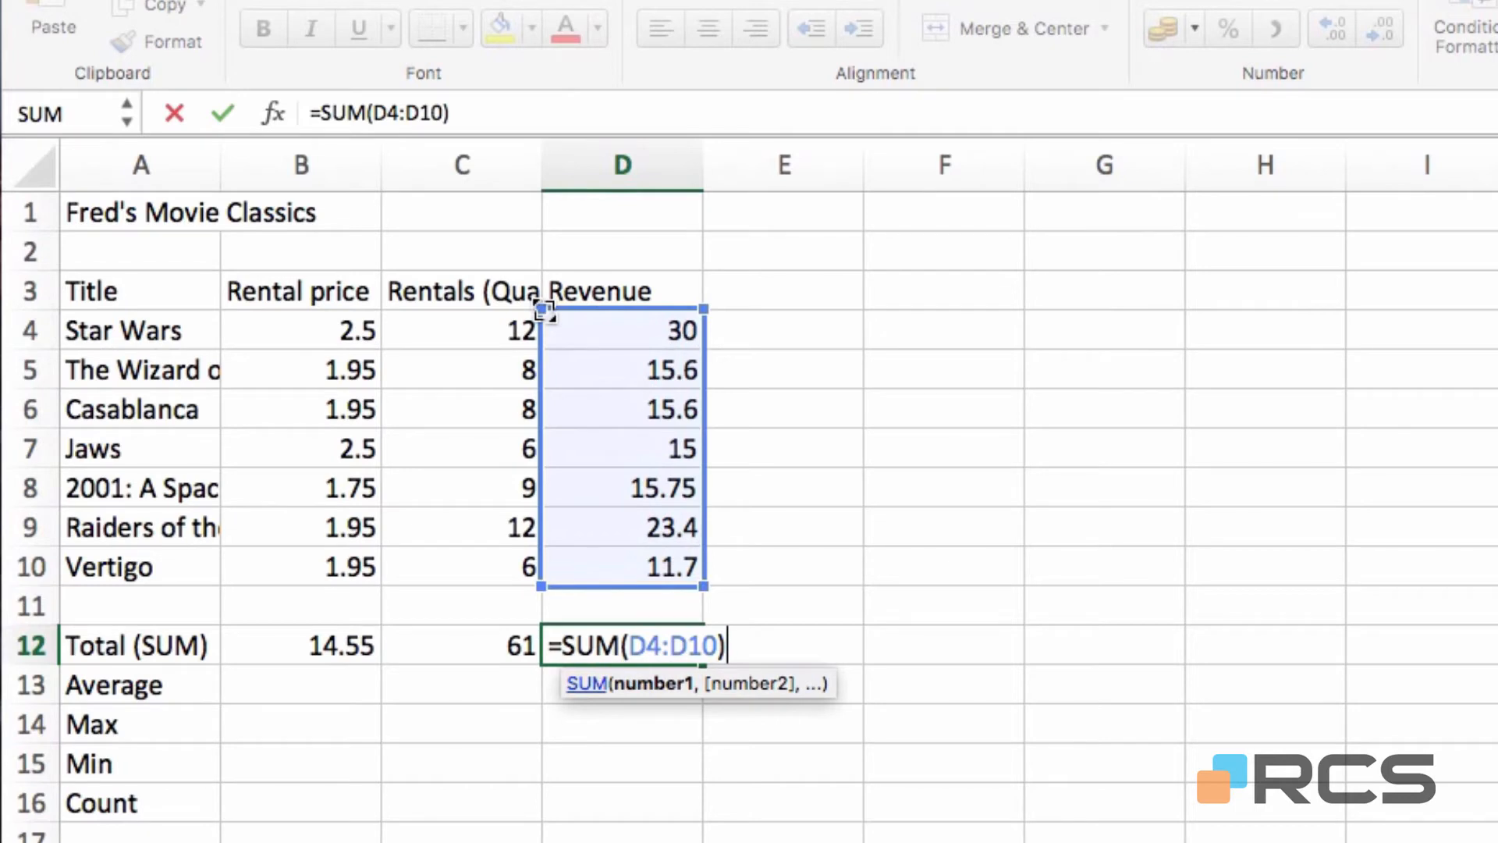
mouse_move(543, 311)
mouse_down()
mouse_move(528, 428)
mouse_move(534, 322)
mouse_up()
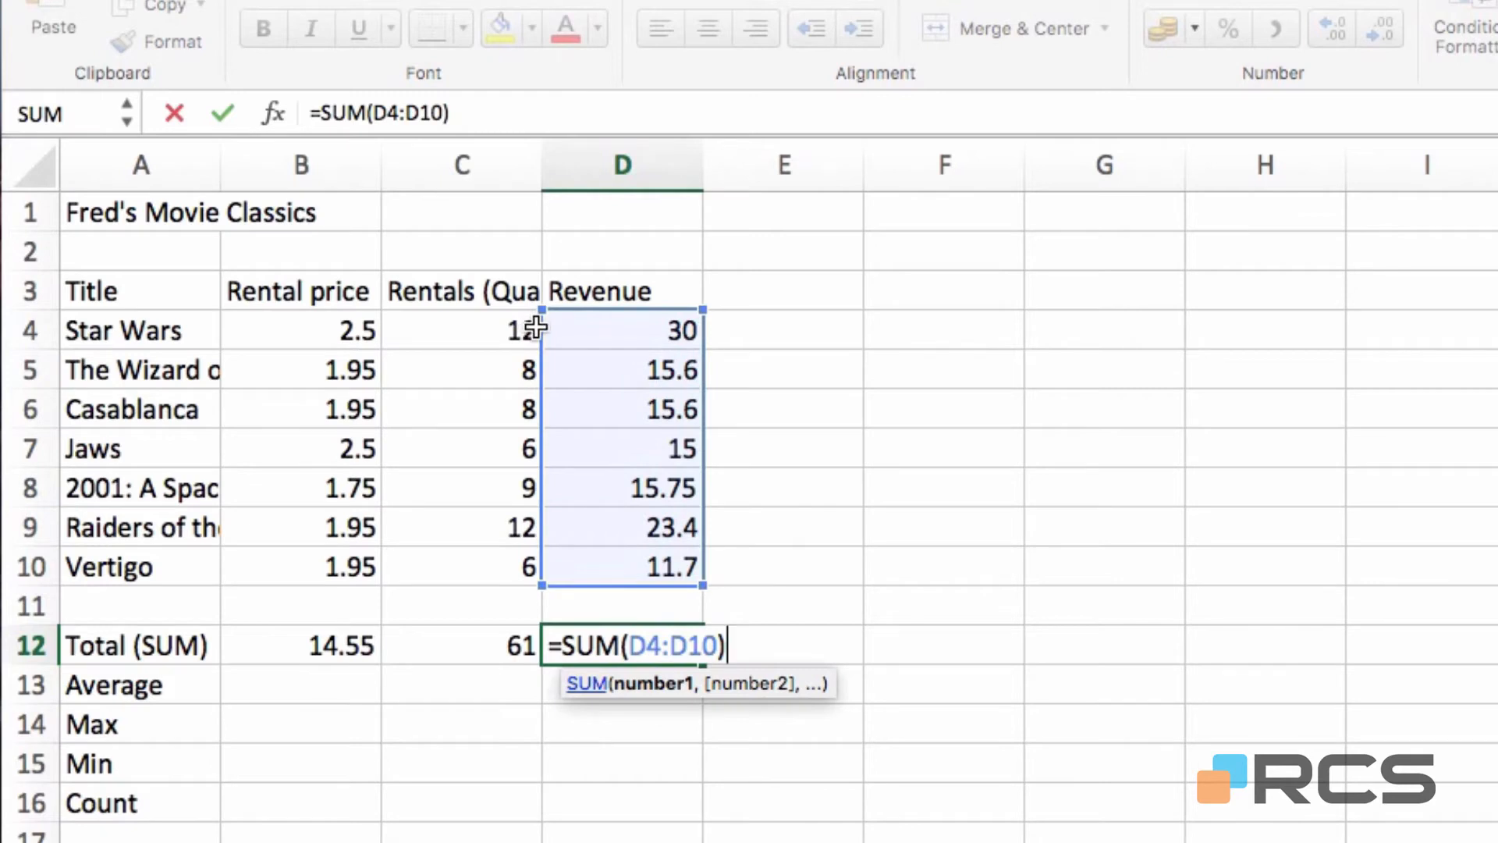
key(Return)
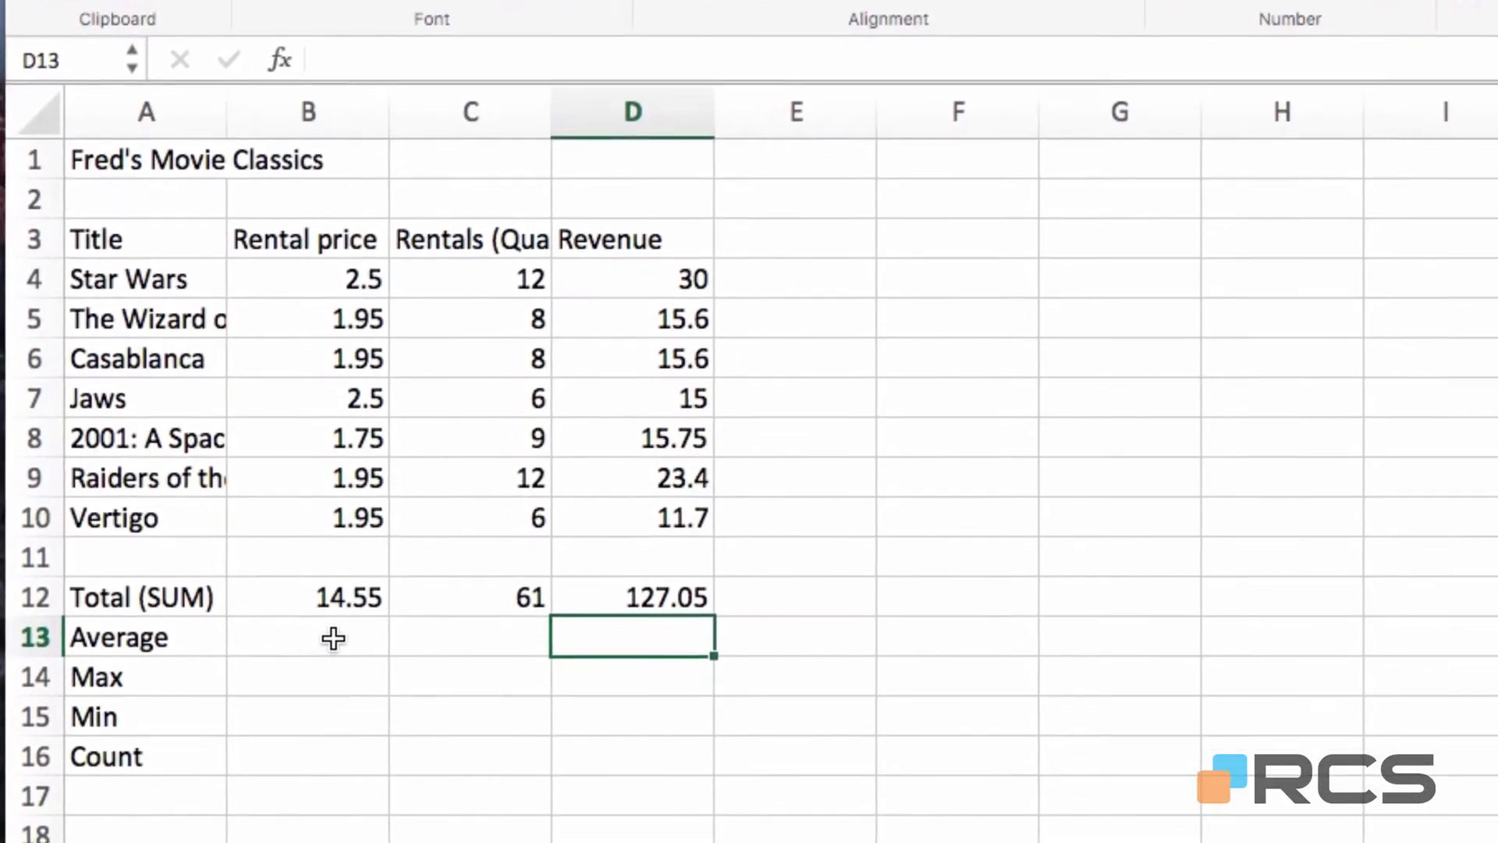
Step: Average the rental prices in cell B13 with the formula =AVERAGE(B4:B10)
click(297, 634)
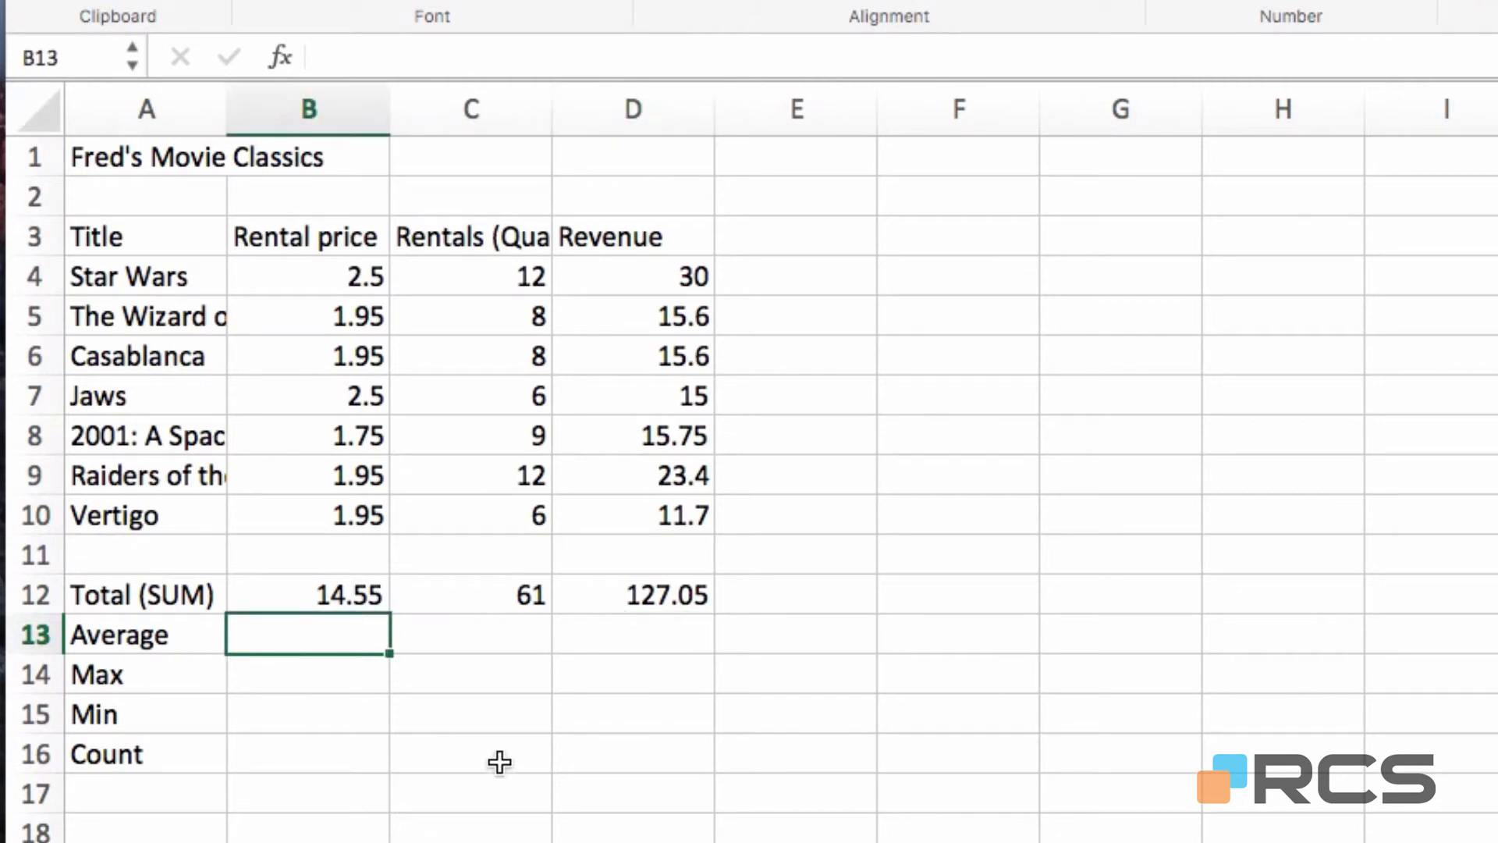
text(=)
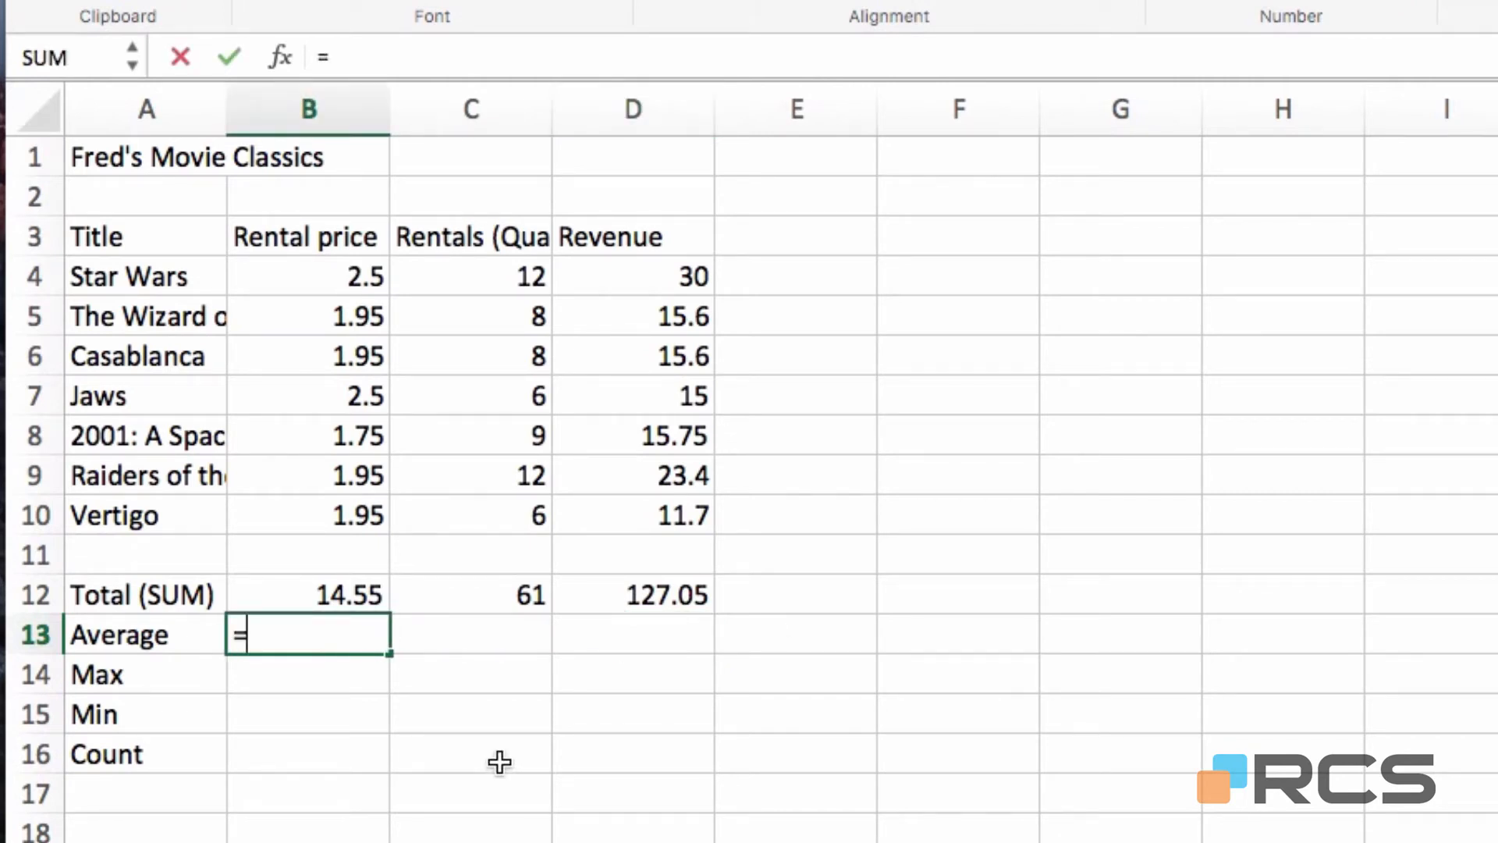
text(av)
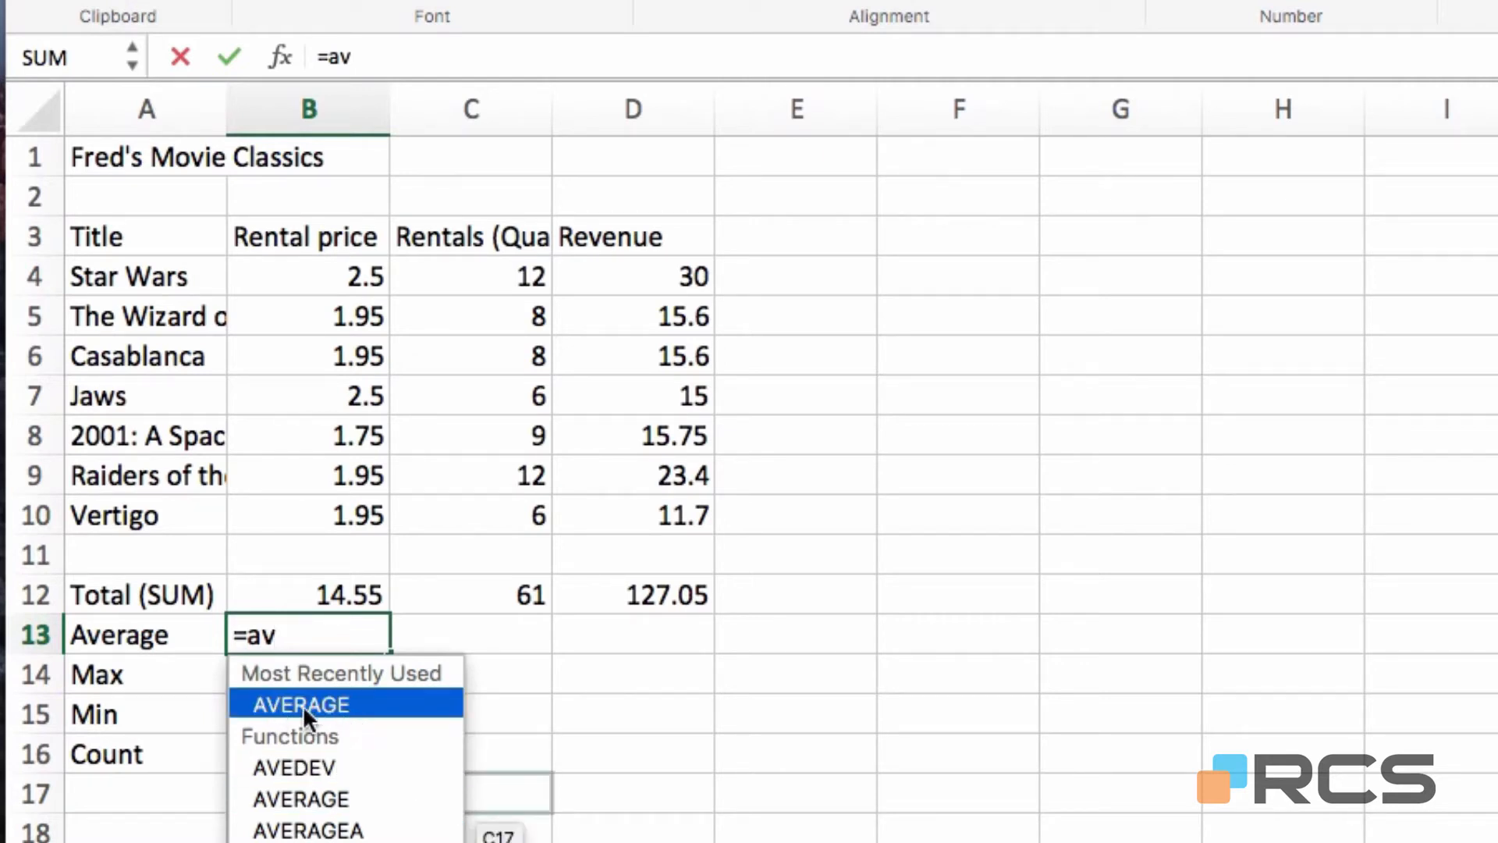
double_click(354, 703)
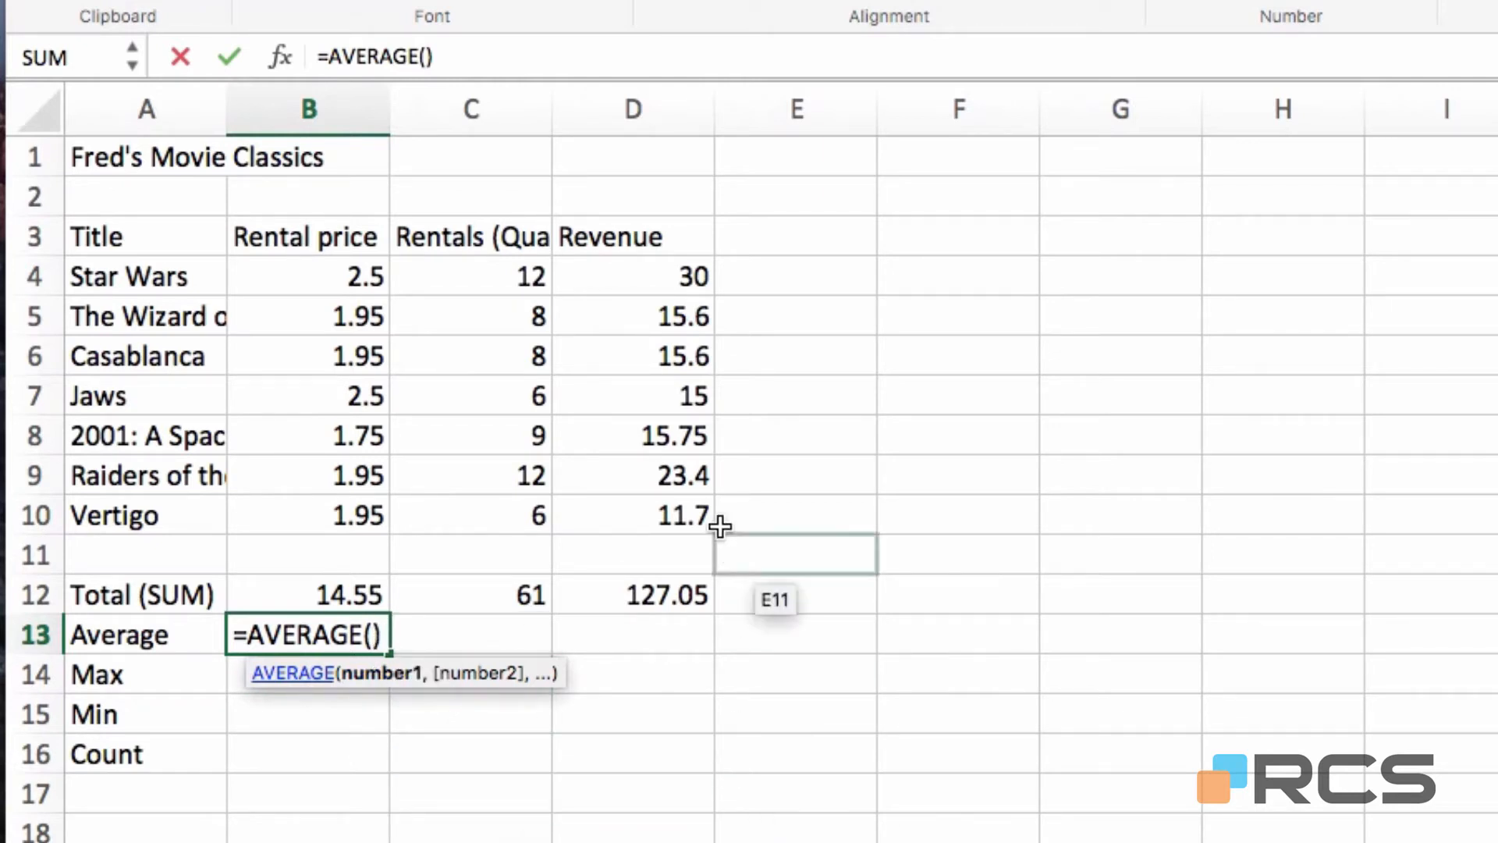
drag(355, 288, 339, 514)
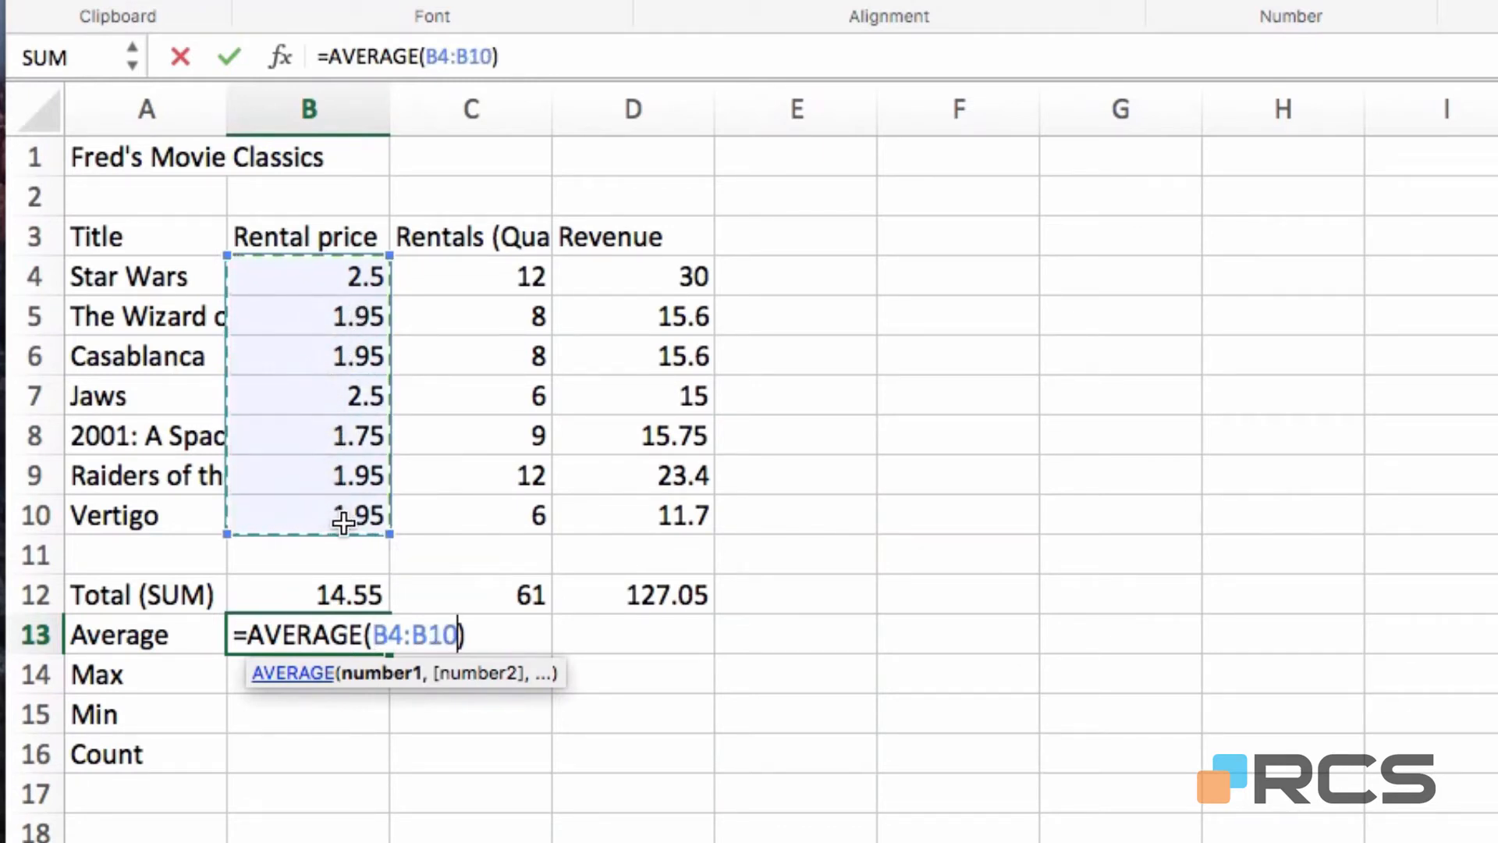
click(234, 58)
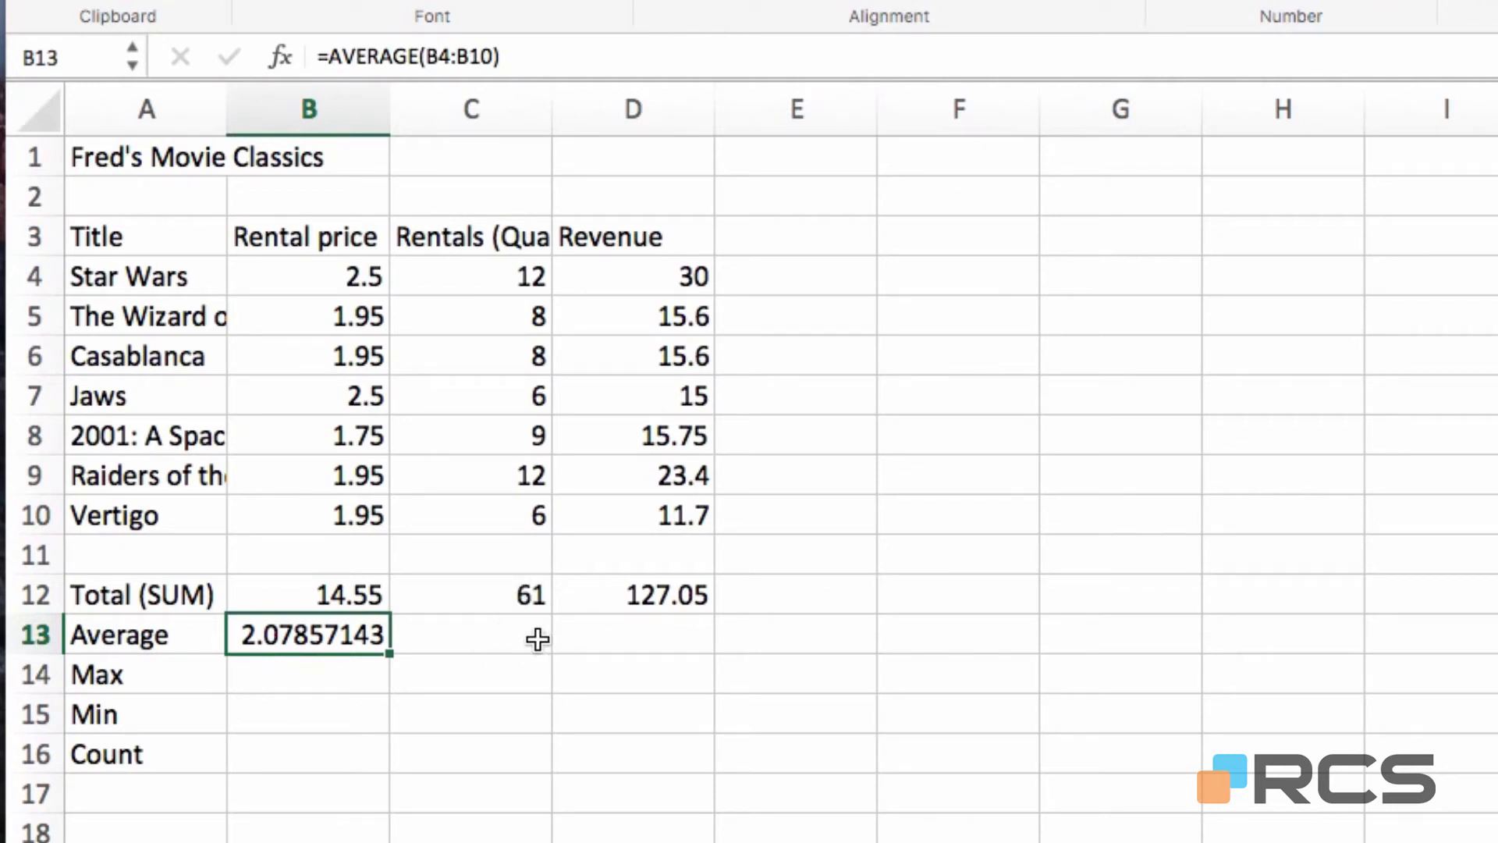
Step: Average the rental quantities in cell C13 using AutoSum's Average function, replacing the suggested range with C4:C10
click(483, 635)
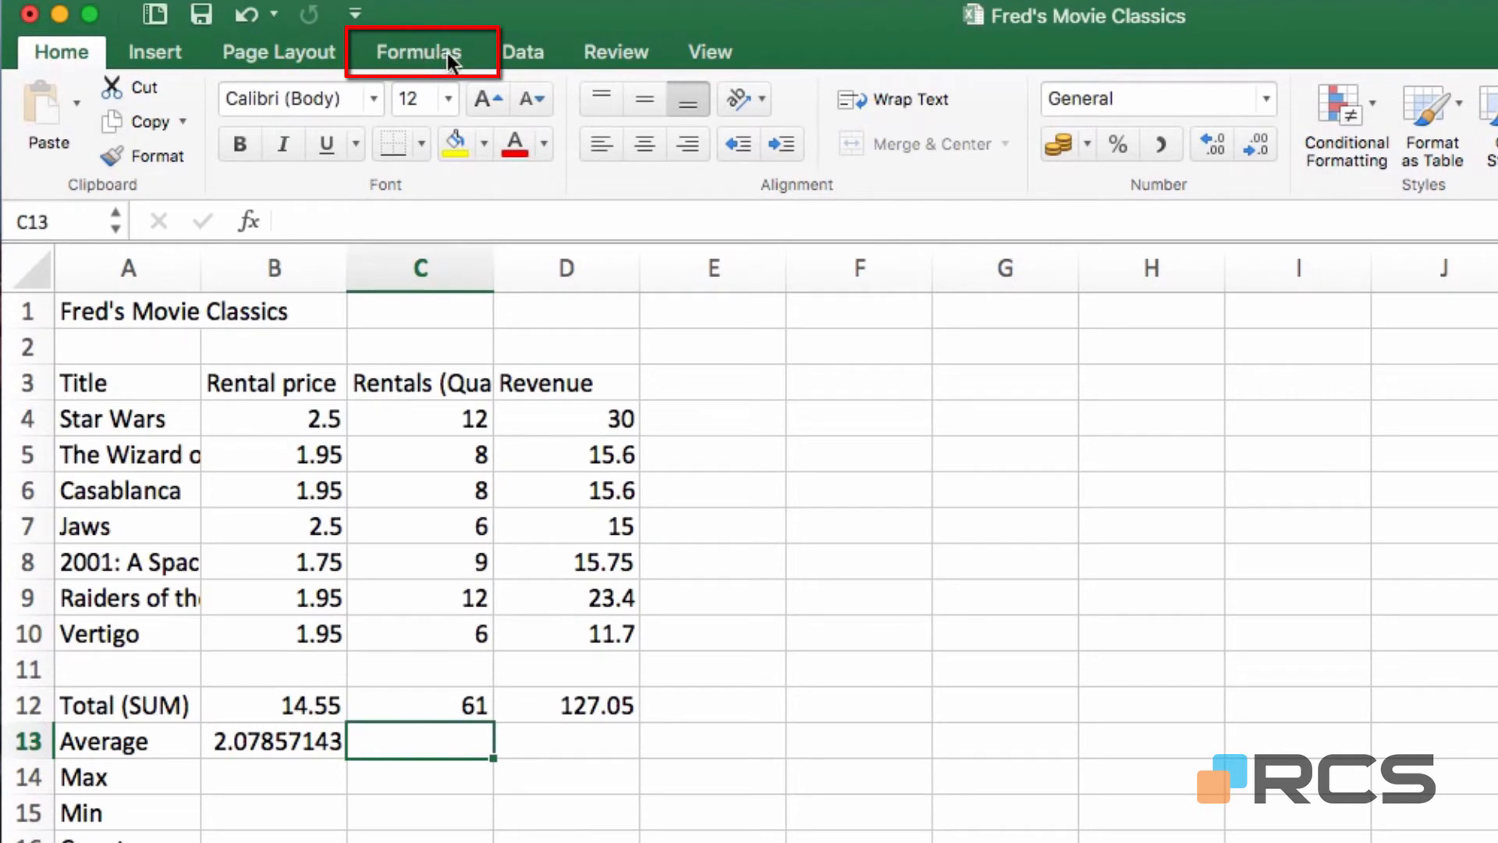
click(414, 49)
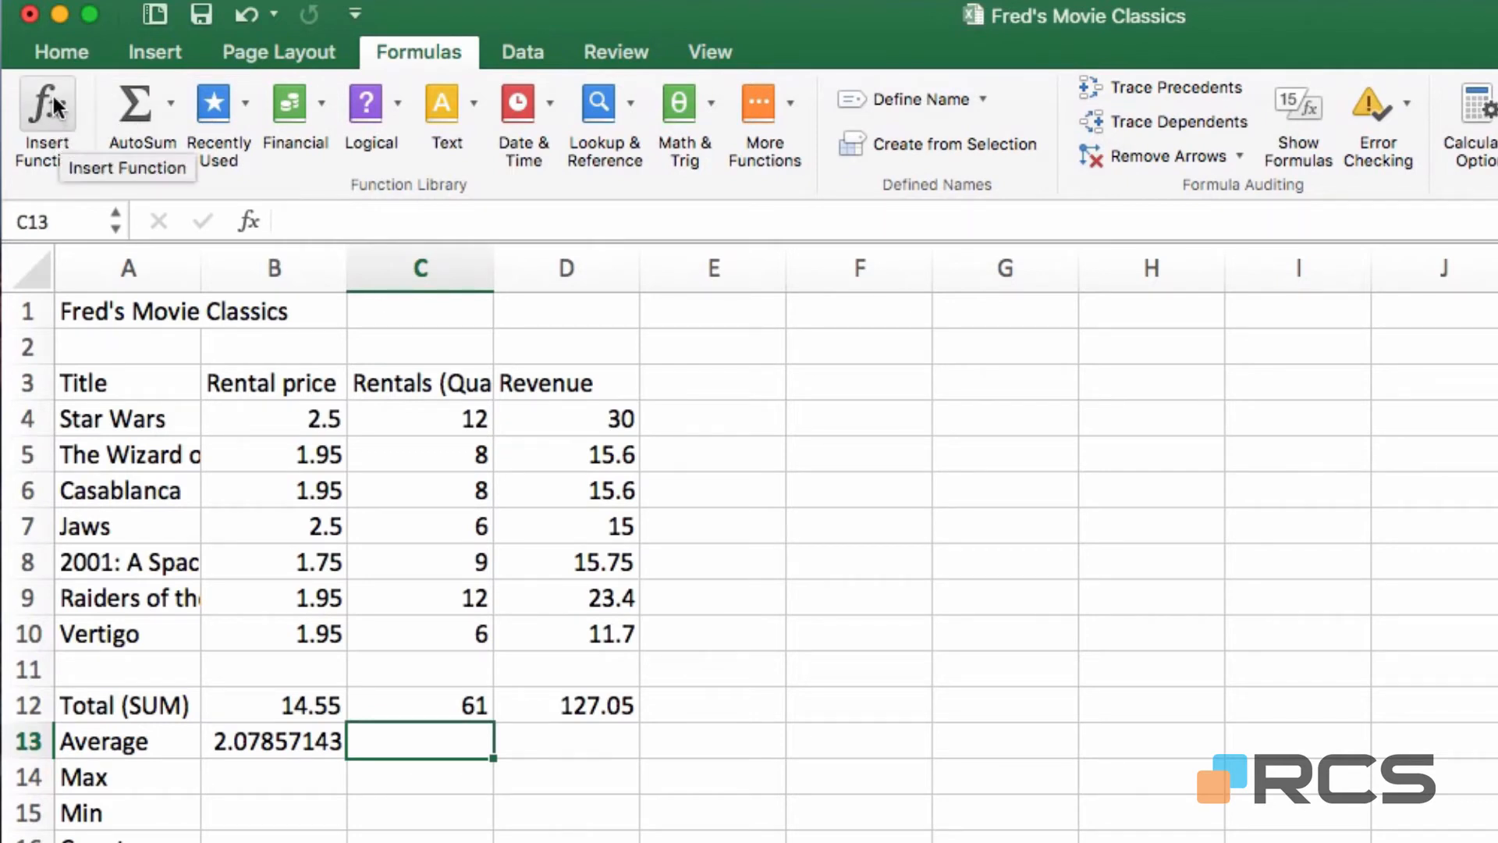
click(173, 106)
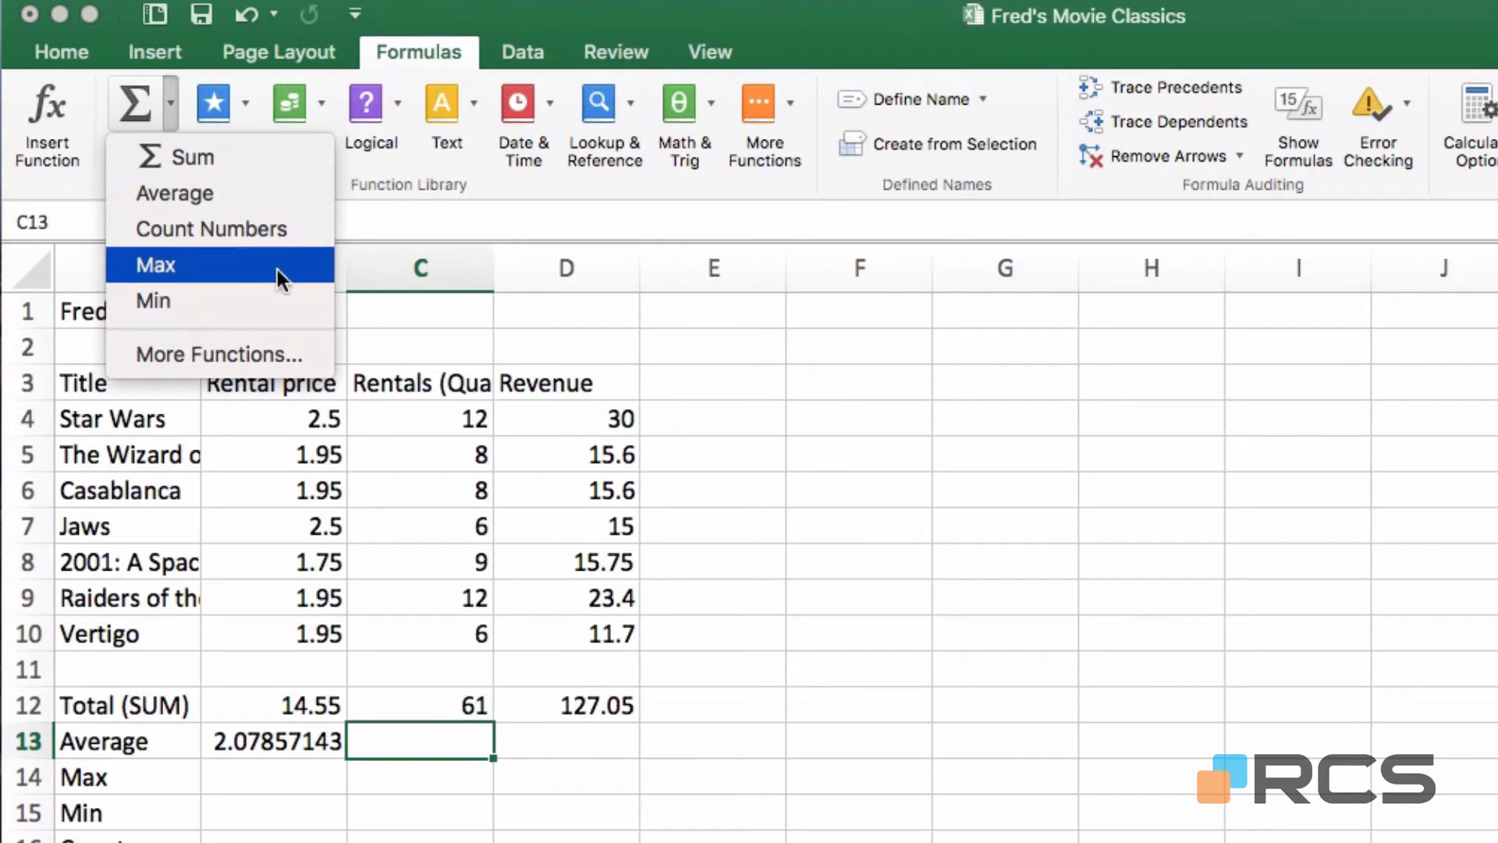
click(220, 196)
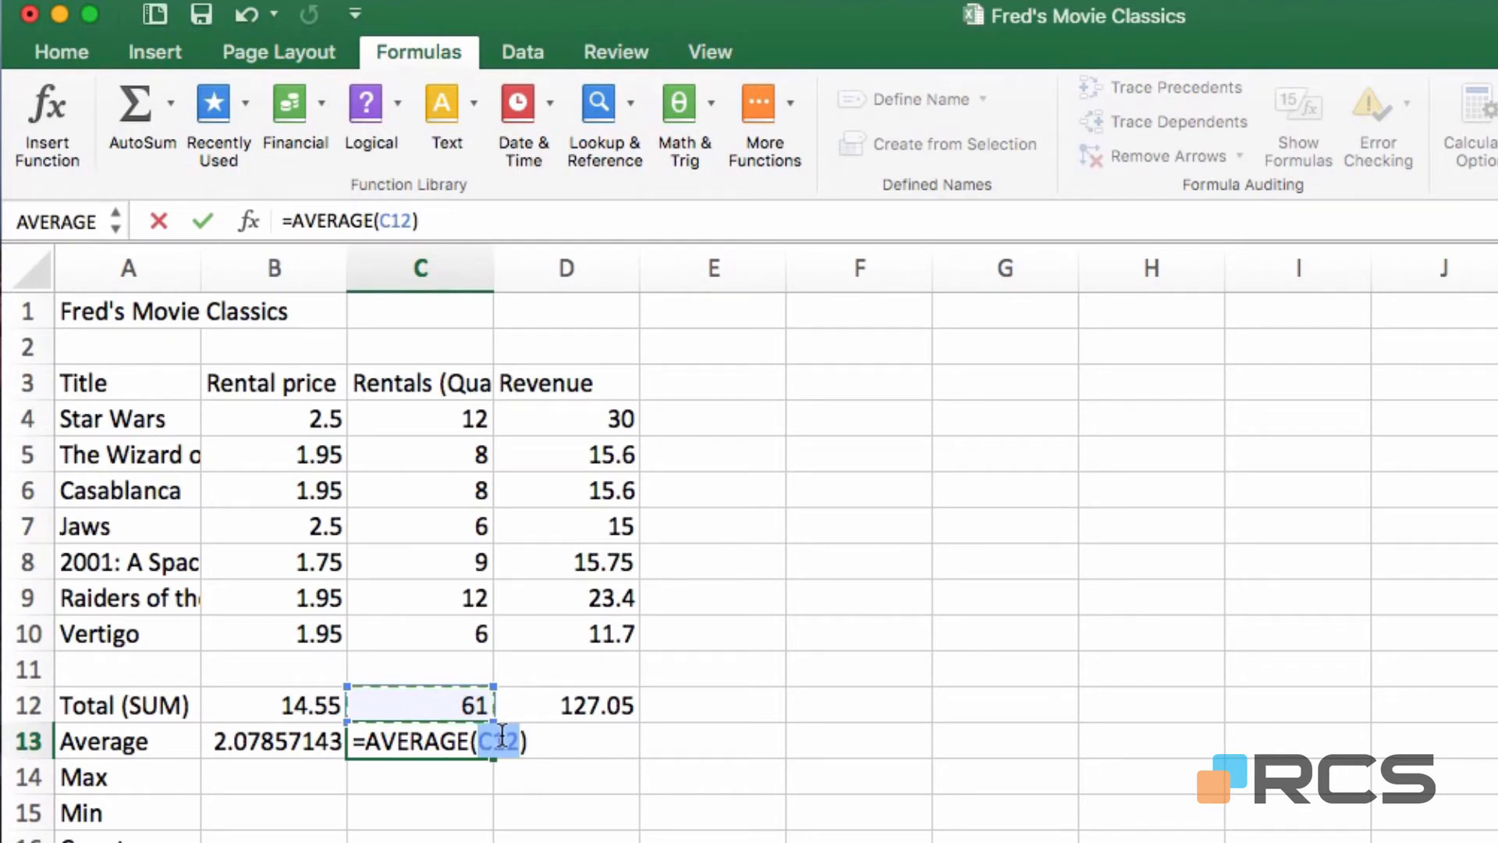
click(446, 415)
drag(446, 416, 434, 626)
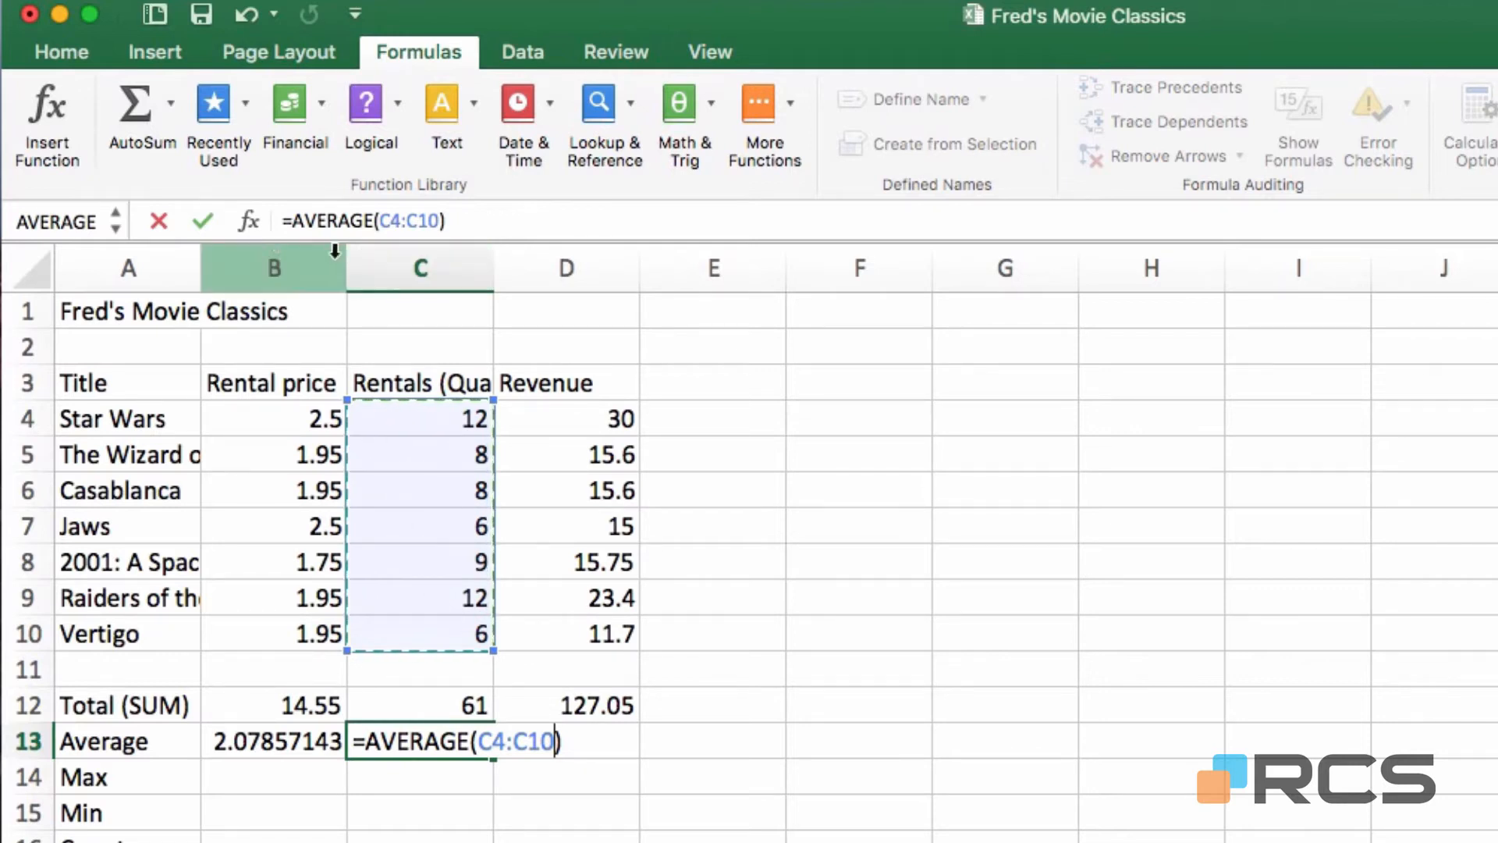
click(206, 226)
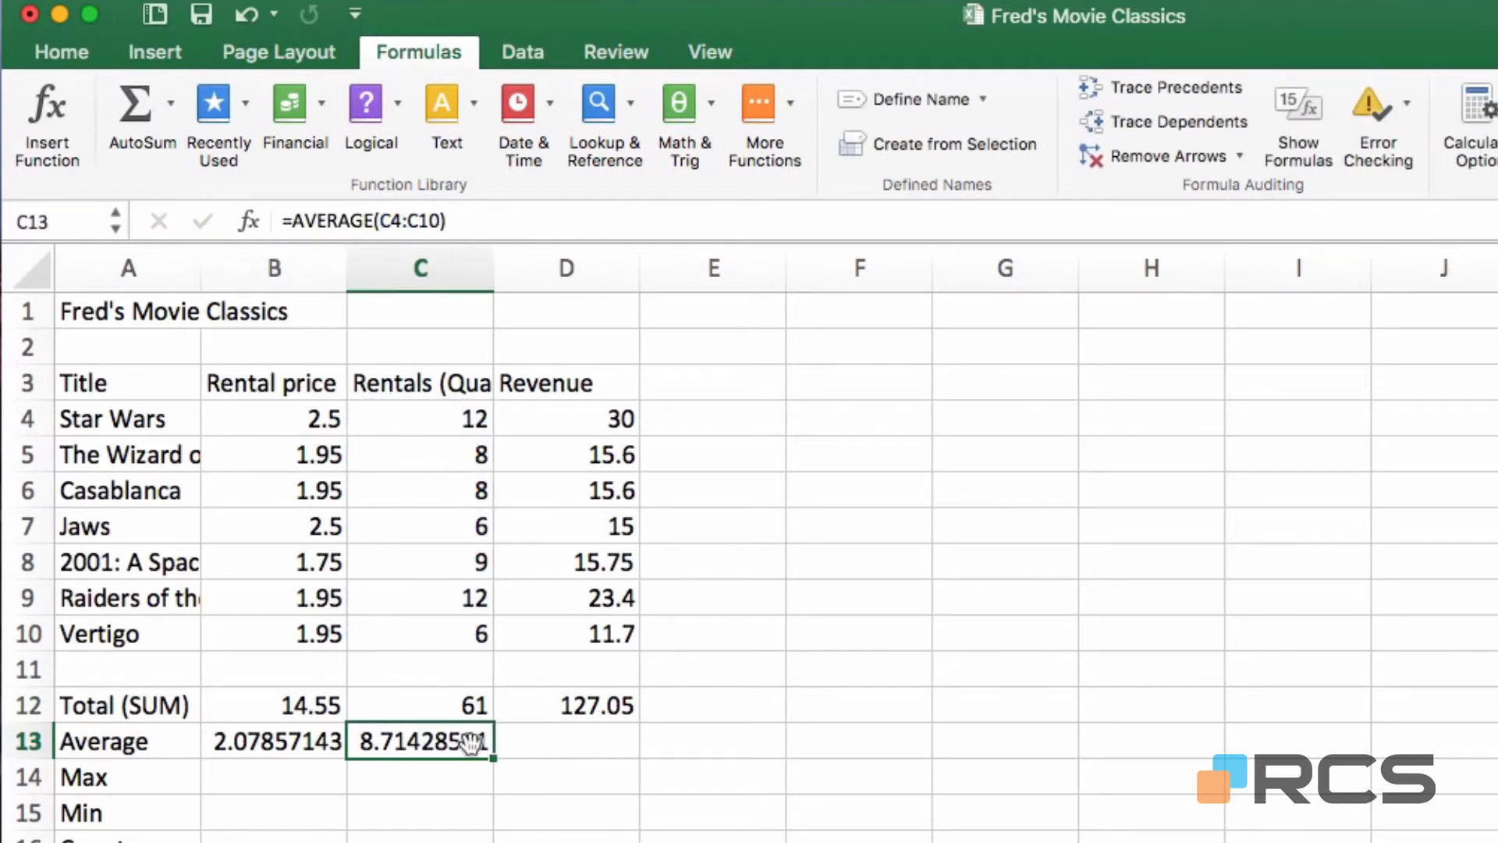
Step: Insert the AVERAGE function into cell D13 with the Formula Builder, using D4:D10 as its number1 argument
click(553, 747)
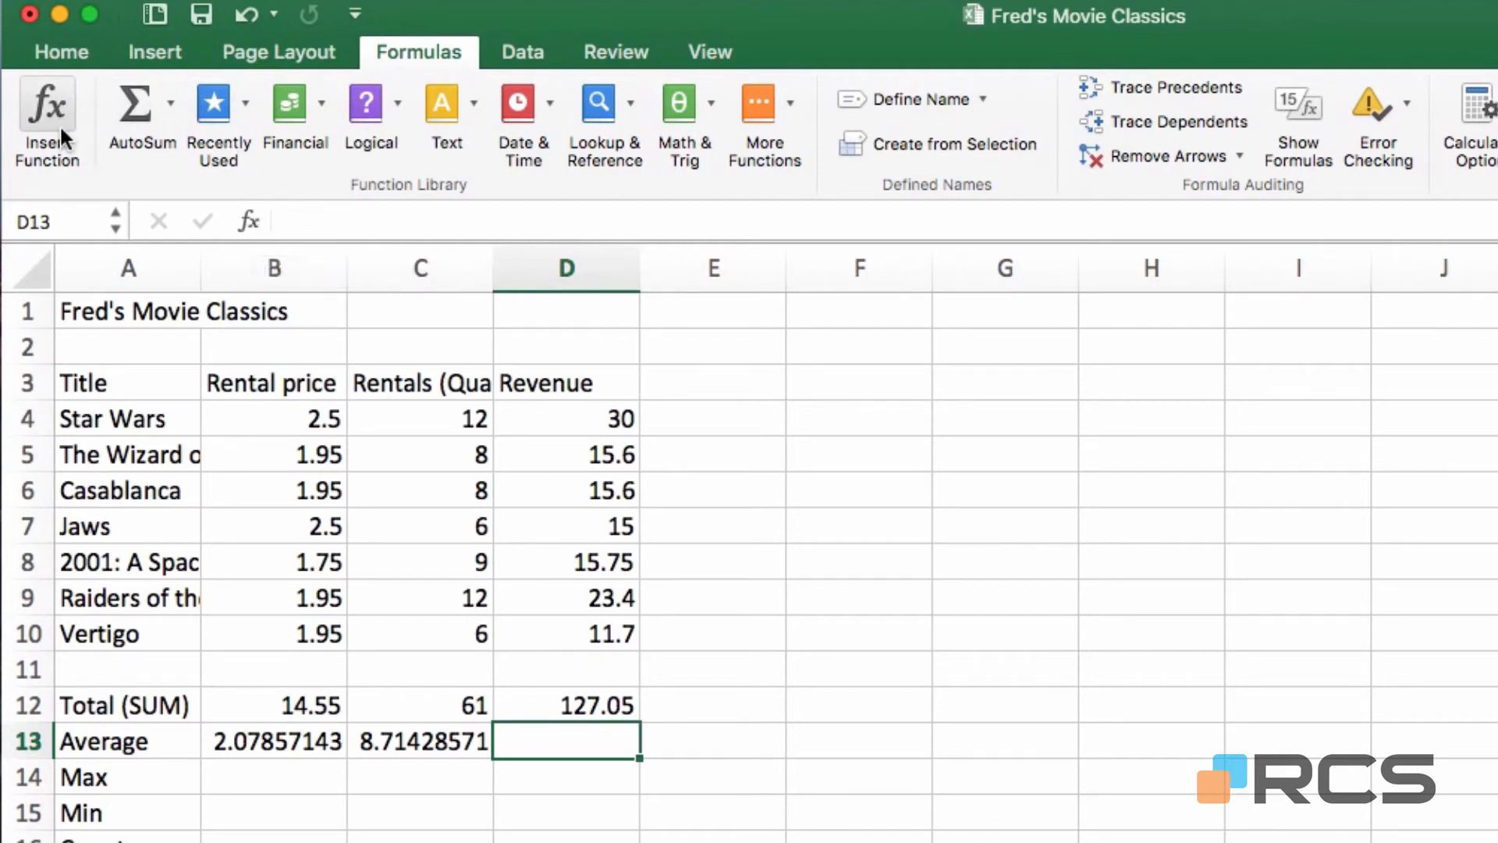
click(55, 91)
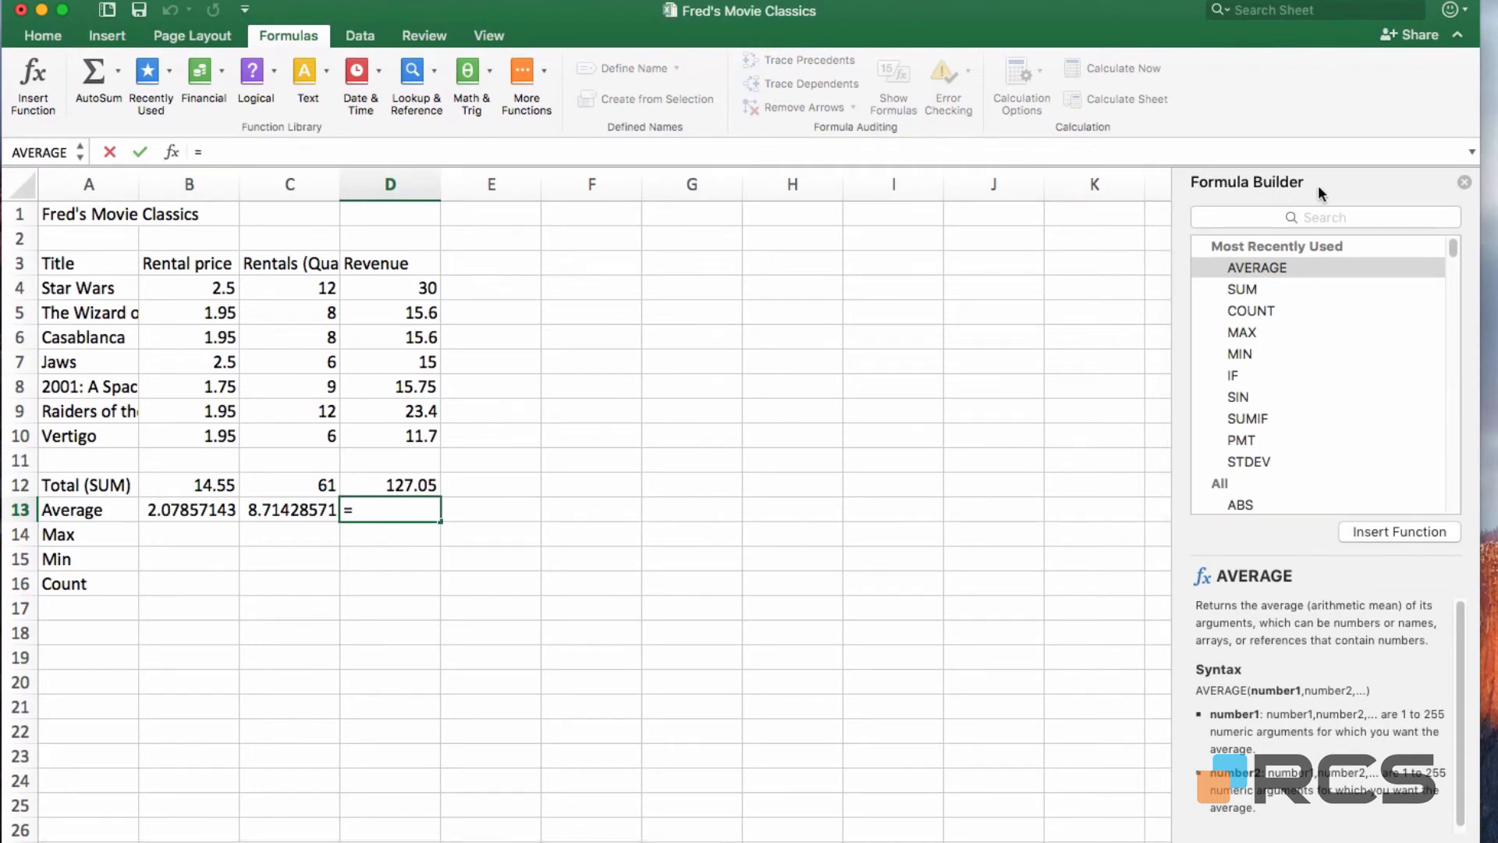
drag(1347, 180, 635, 185)
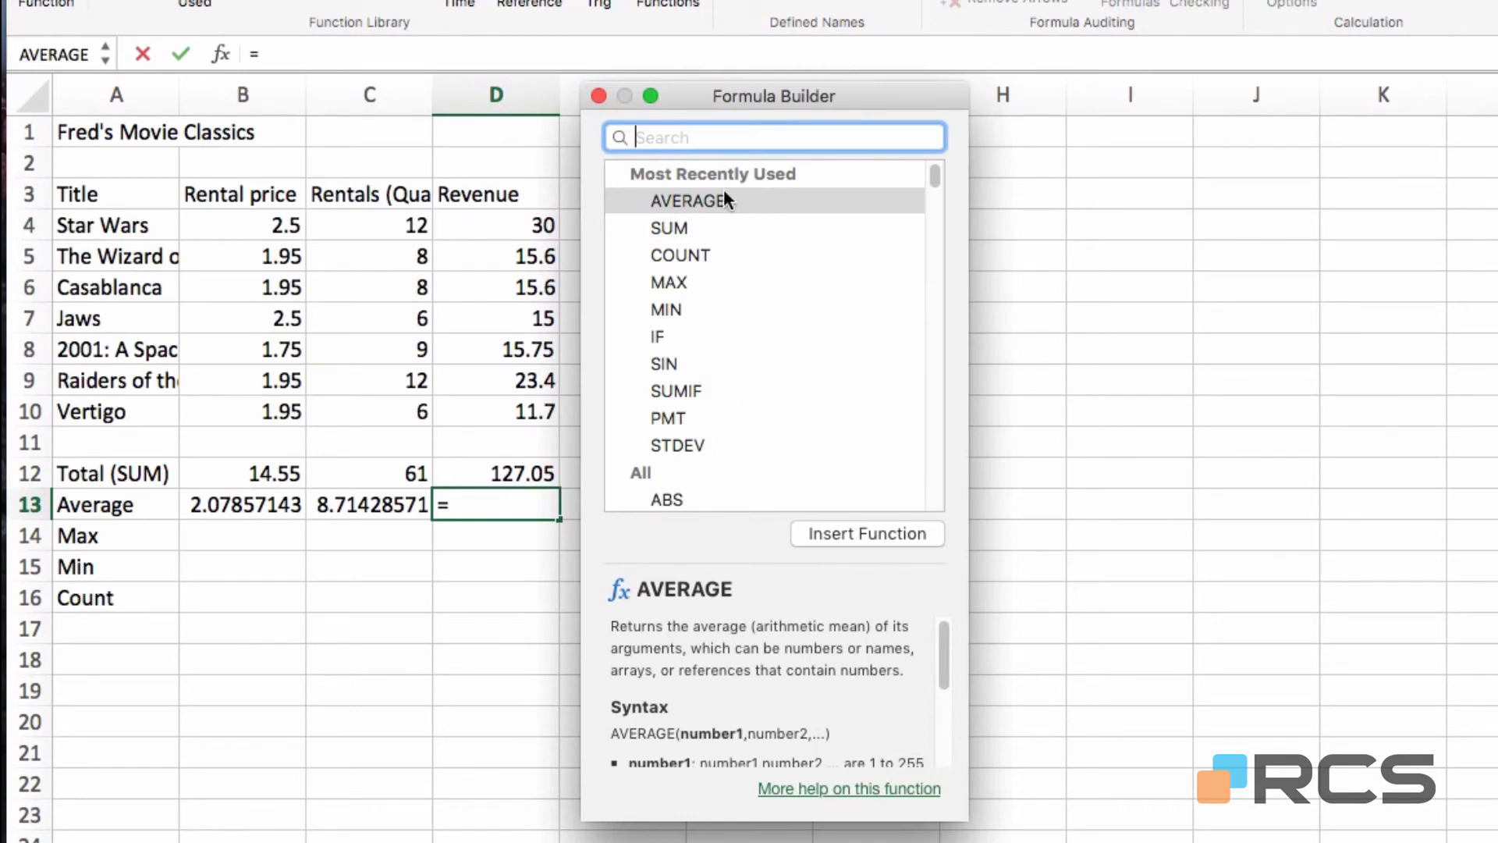
click(678, 204)
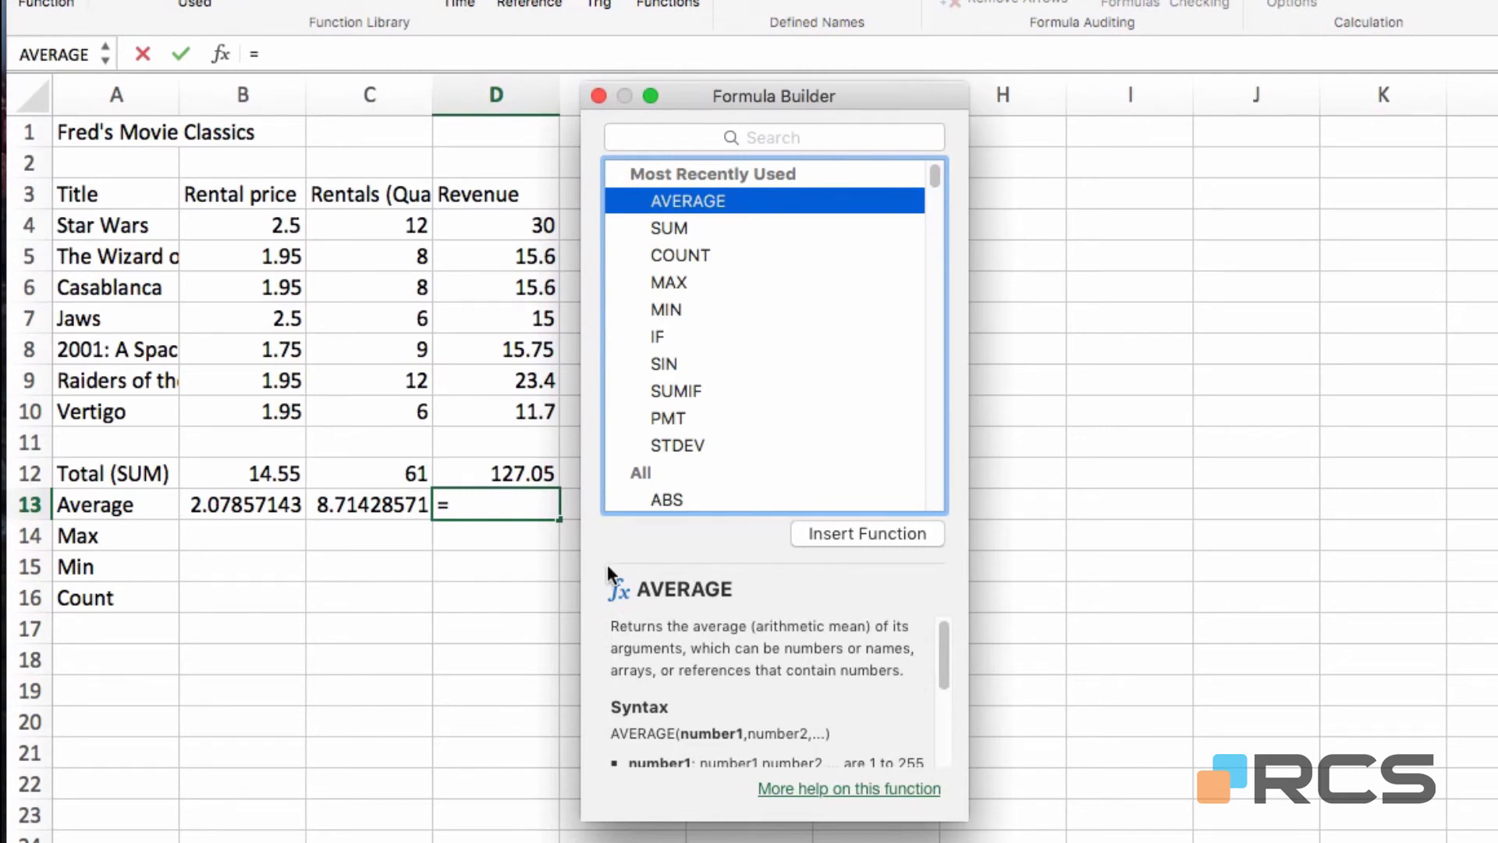
click(871, 534)
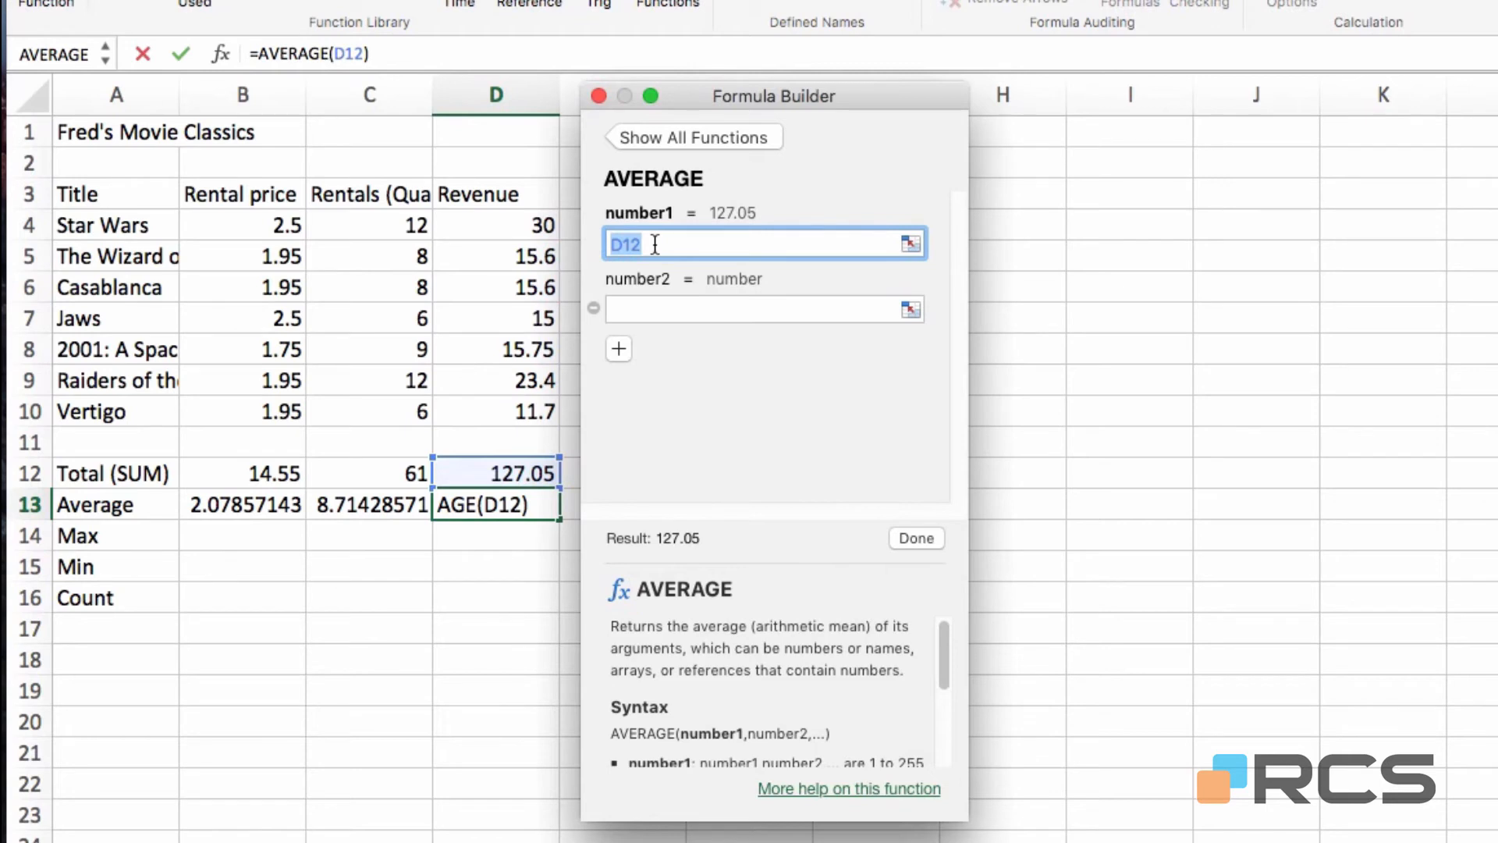
click(508, 227)
drag(512, 242, 516, 416)
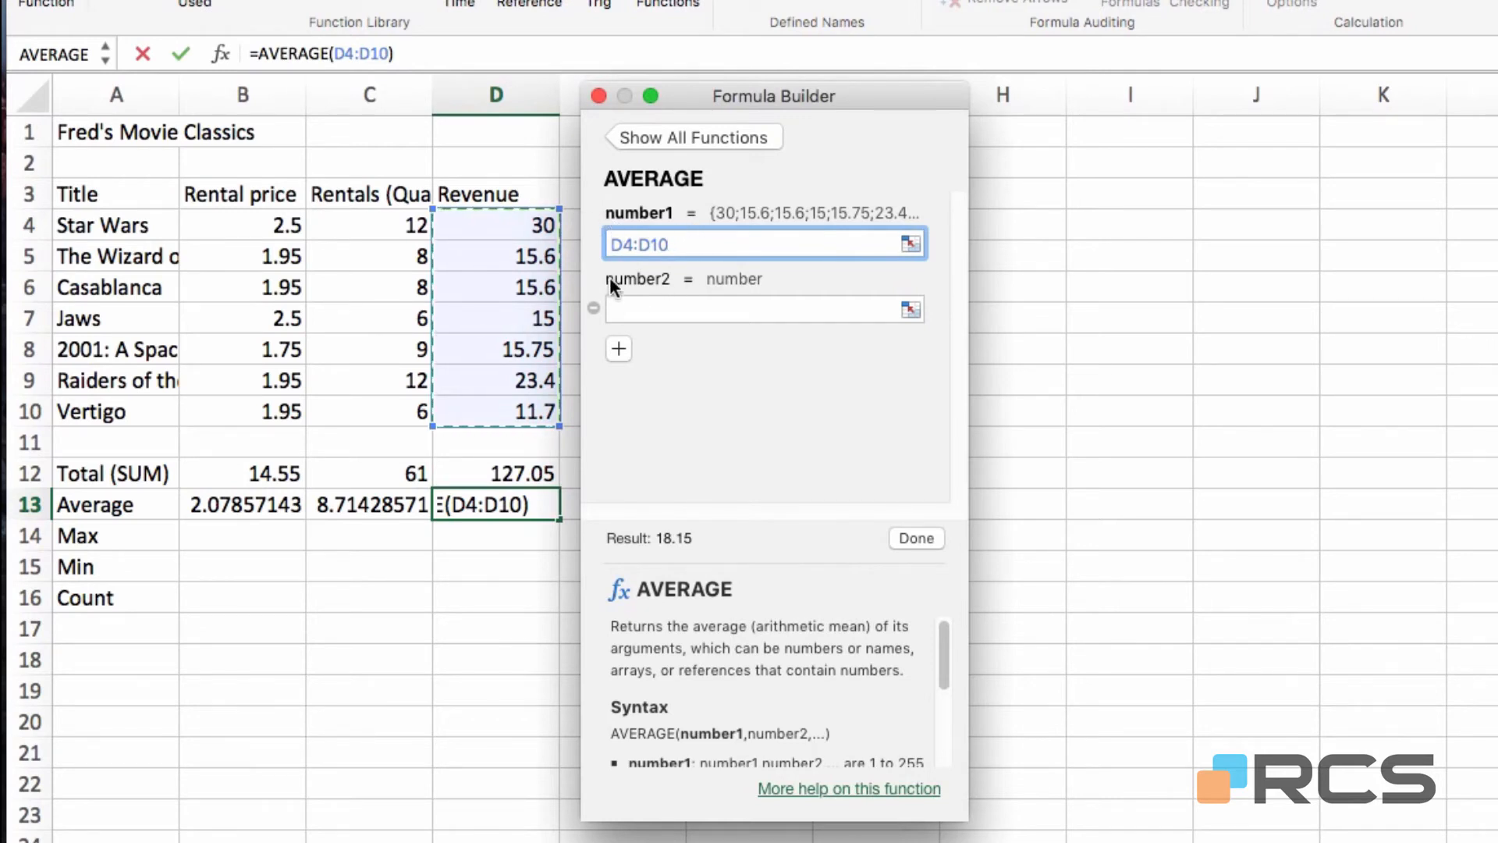
Step: Remove the empty number2 argument from the AVERAGE function, add it back, and add a number3 argument
click(631, 310)
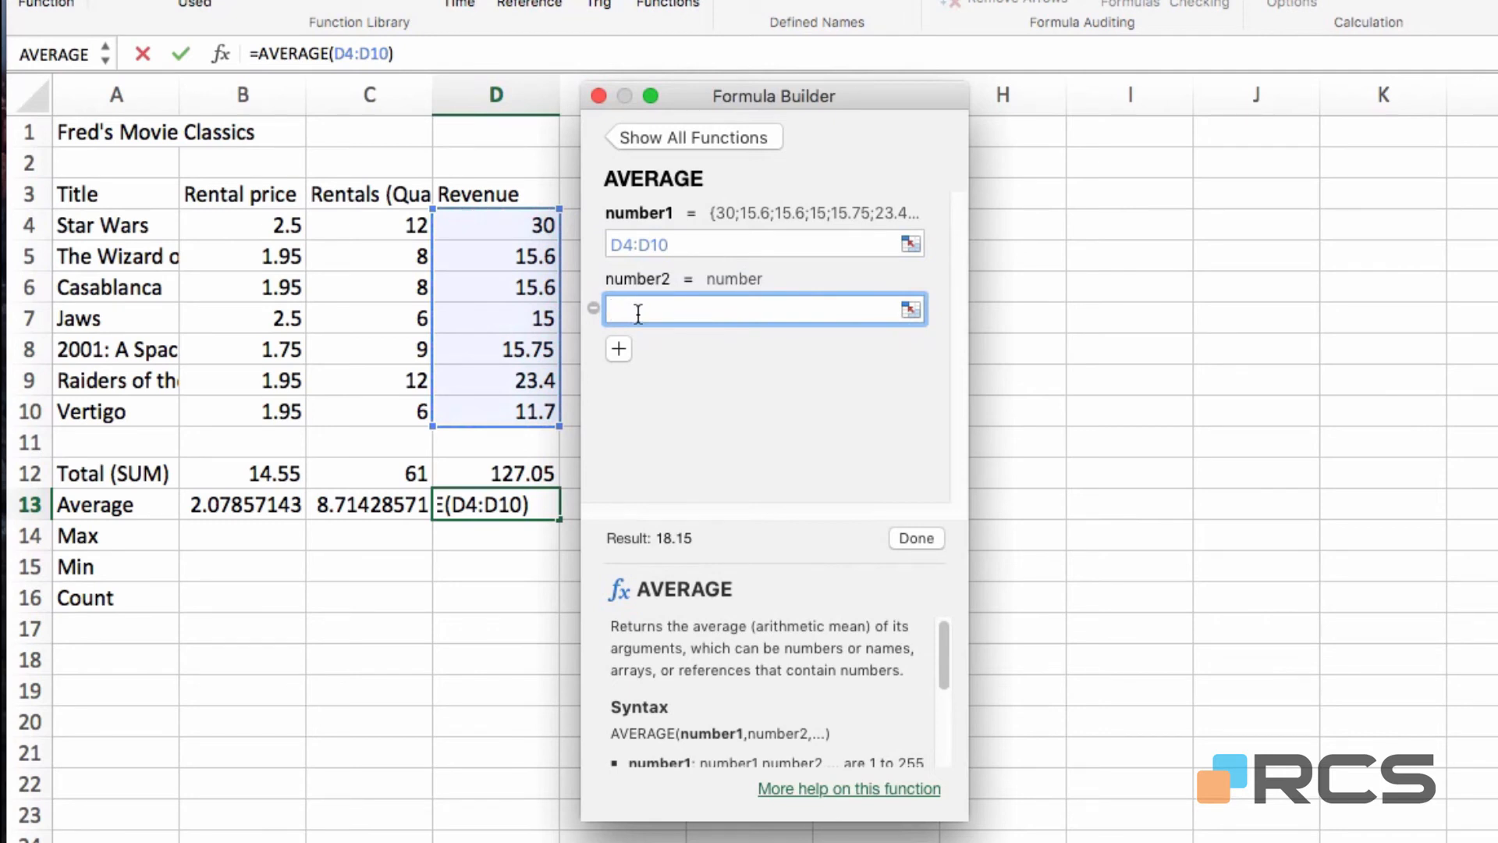
click(592, 307)
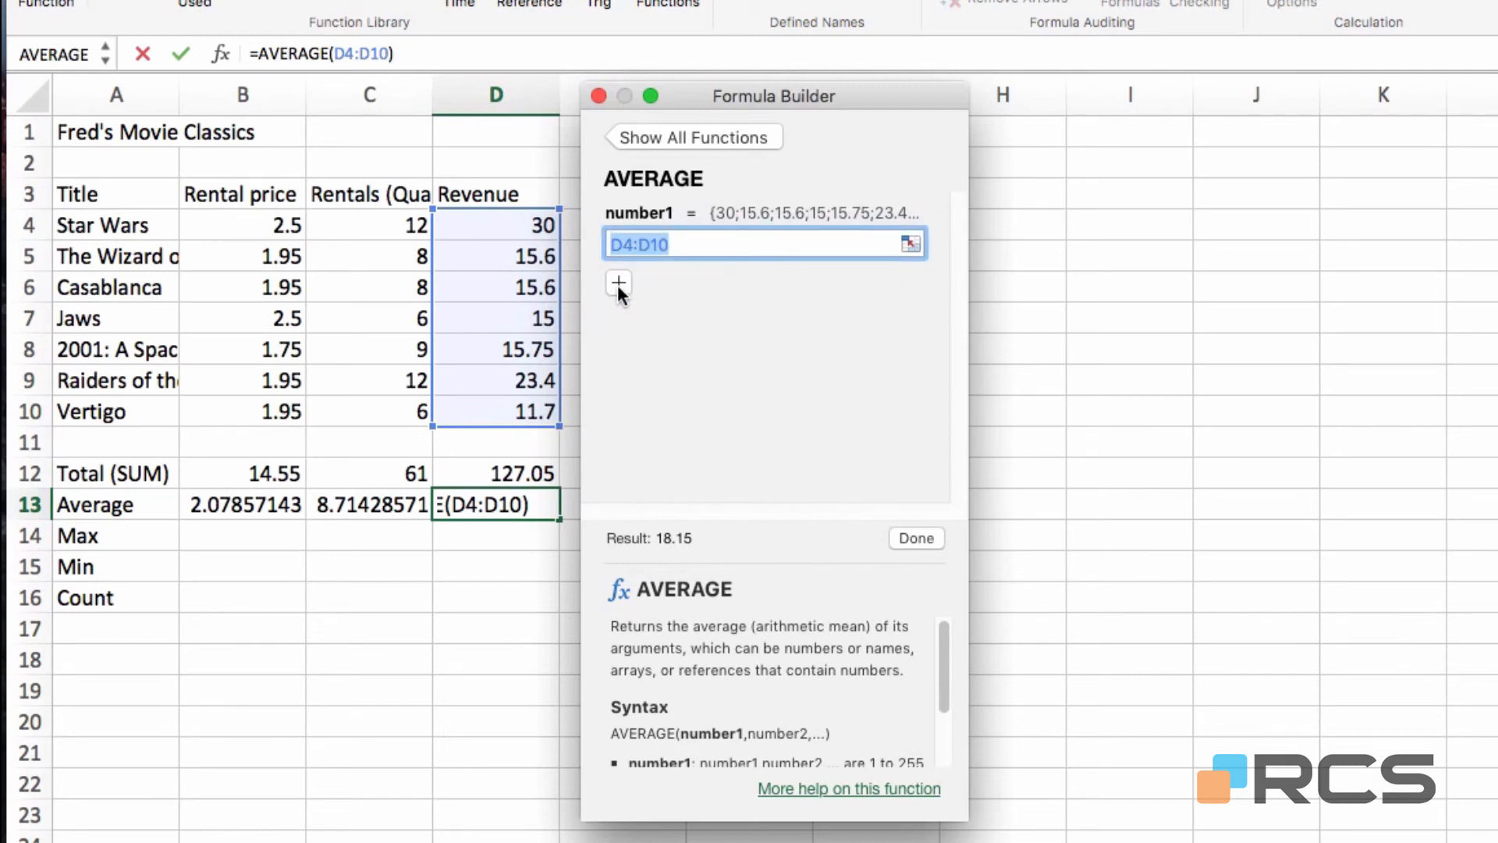
click(618, 284)
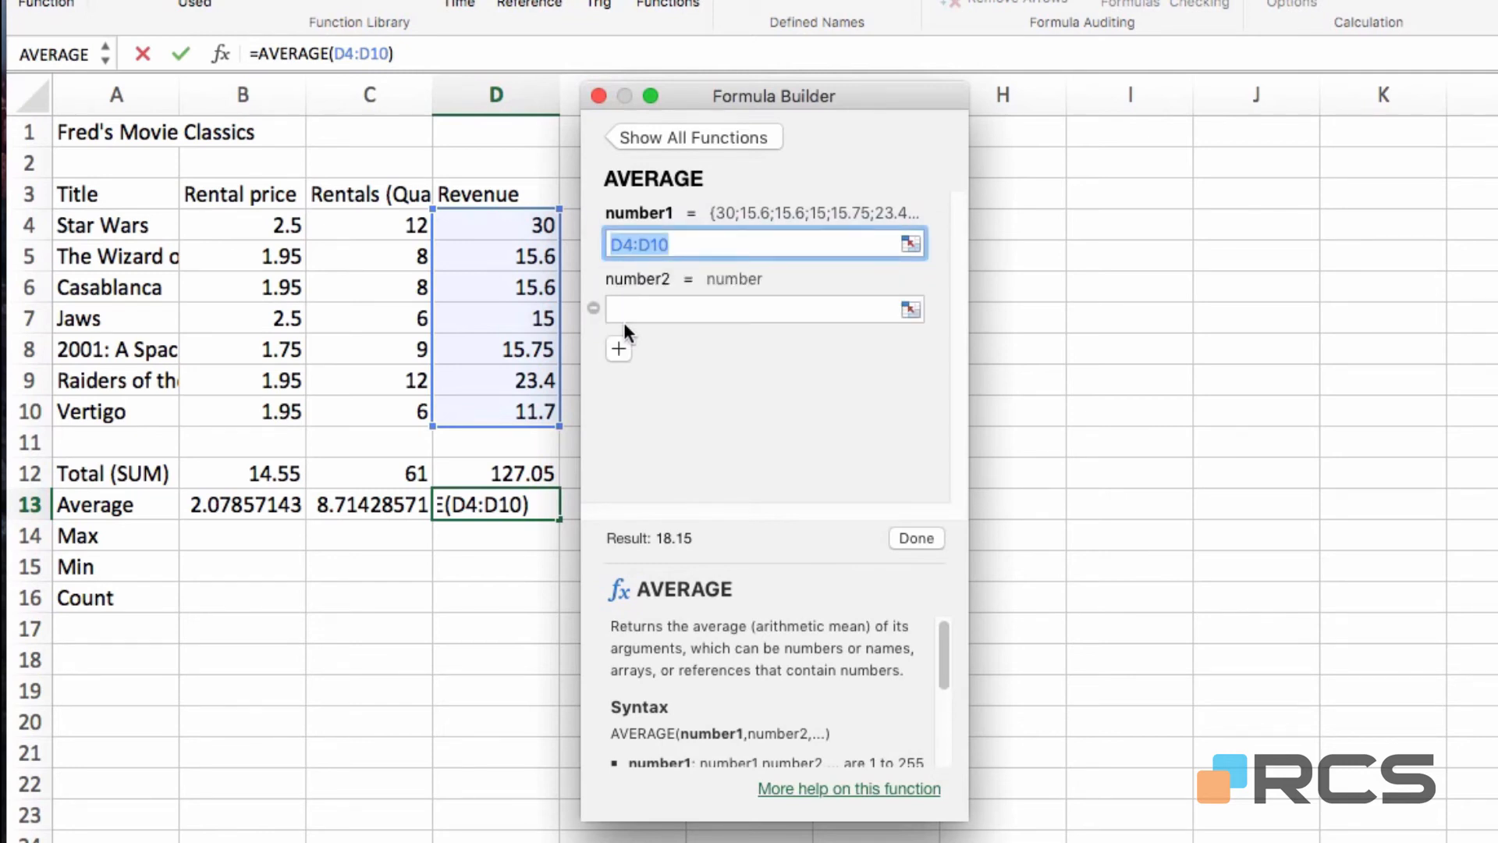
click(621, 343)
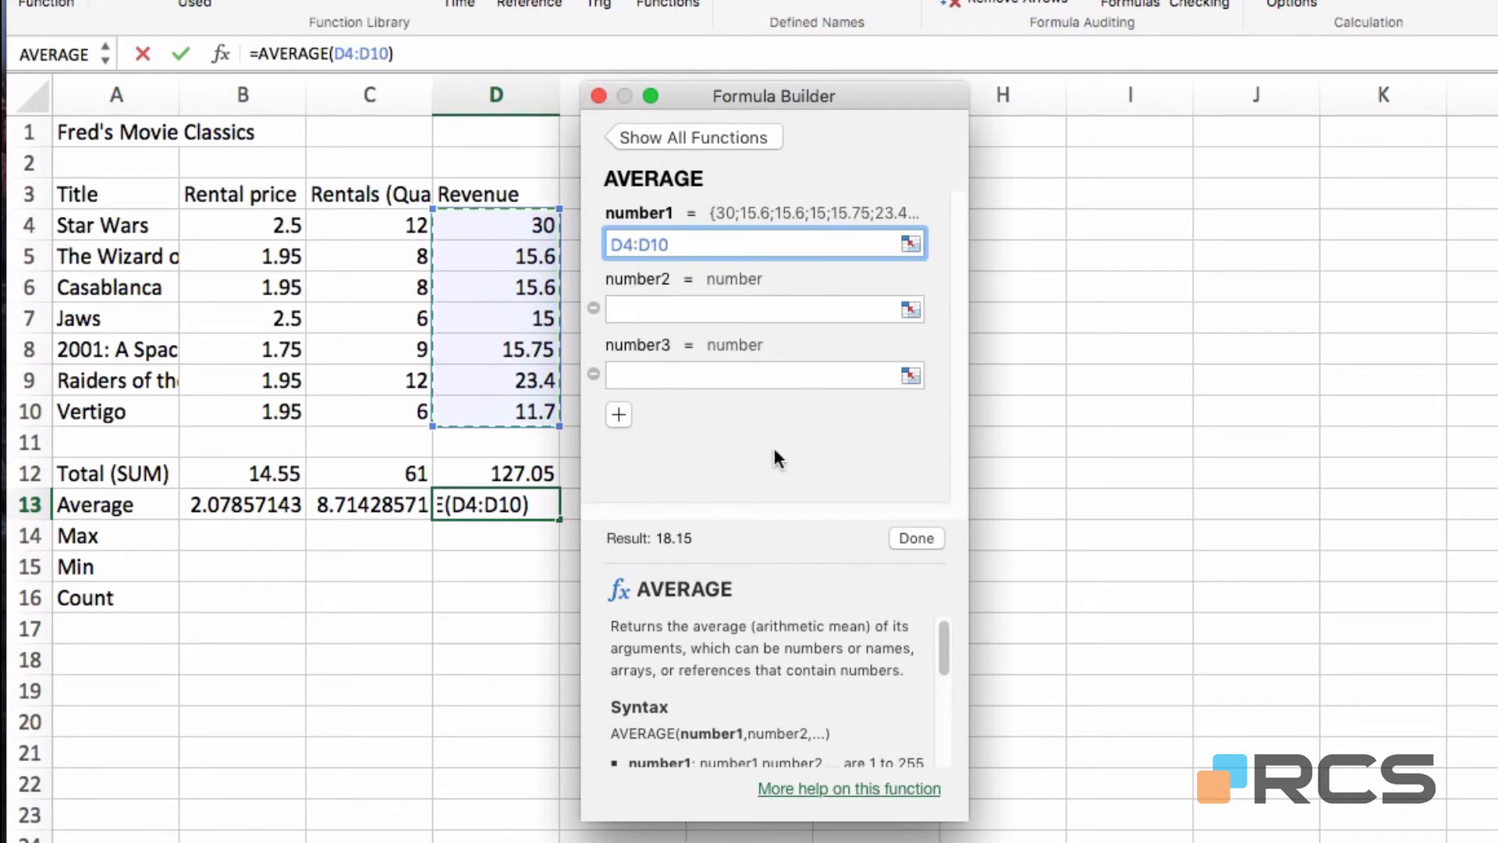
Step: Complete the revenue average formula in cell D13 and close the Formula Builder
click(909, 543)
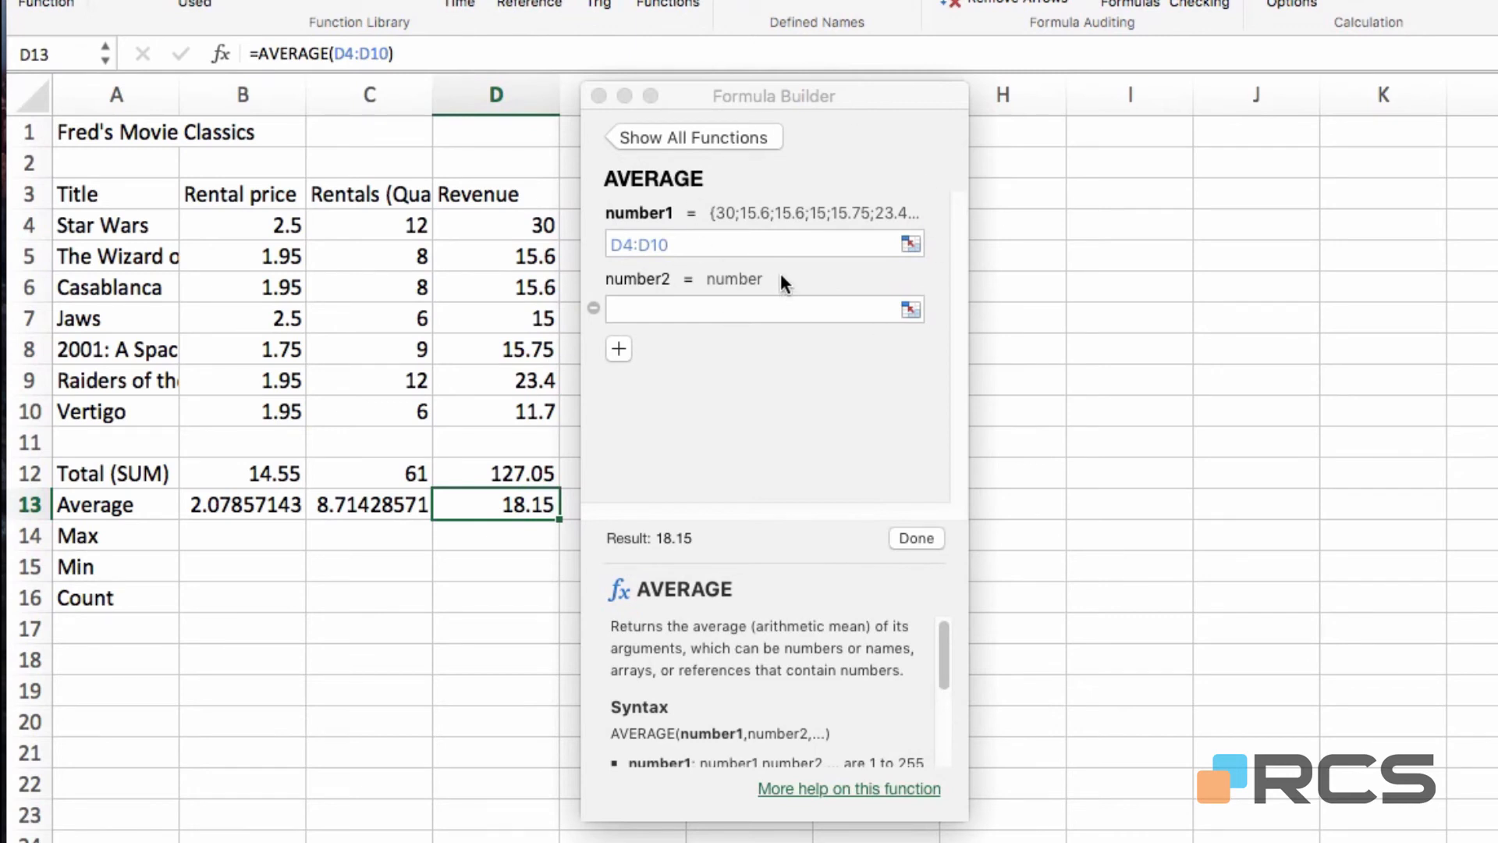
mouse_move(781, 275)
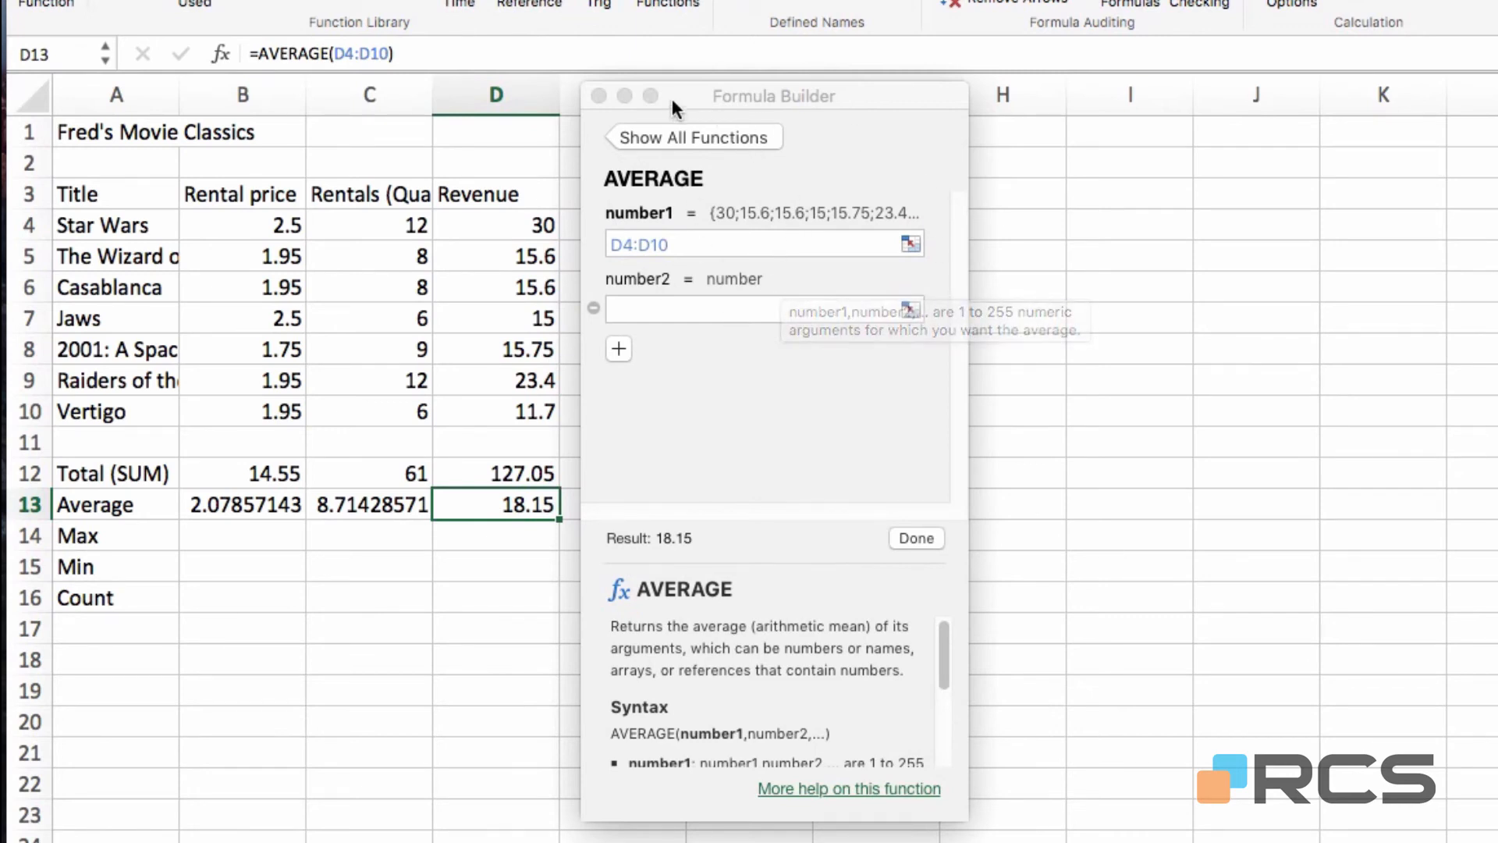
click(599, 95)
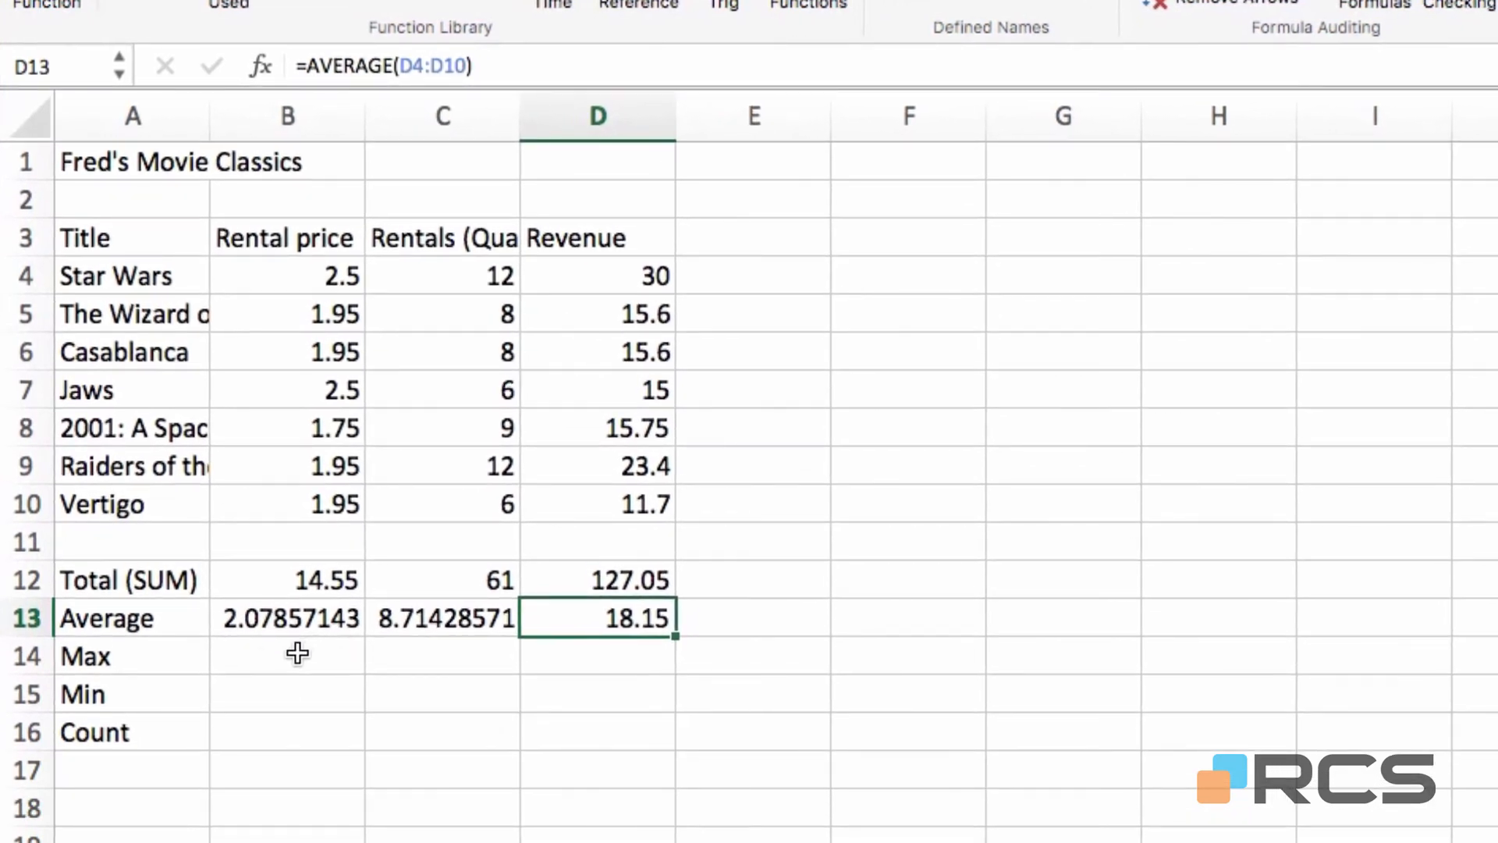
Step: Enter the formula =max(B4:B10) directly in cell B14 to find the highest rental price
click(298, 653)
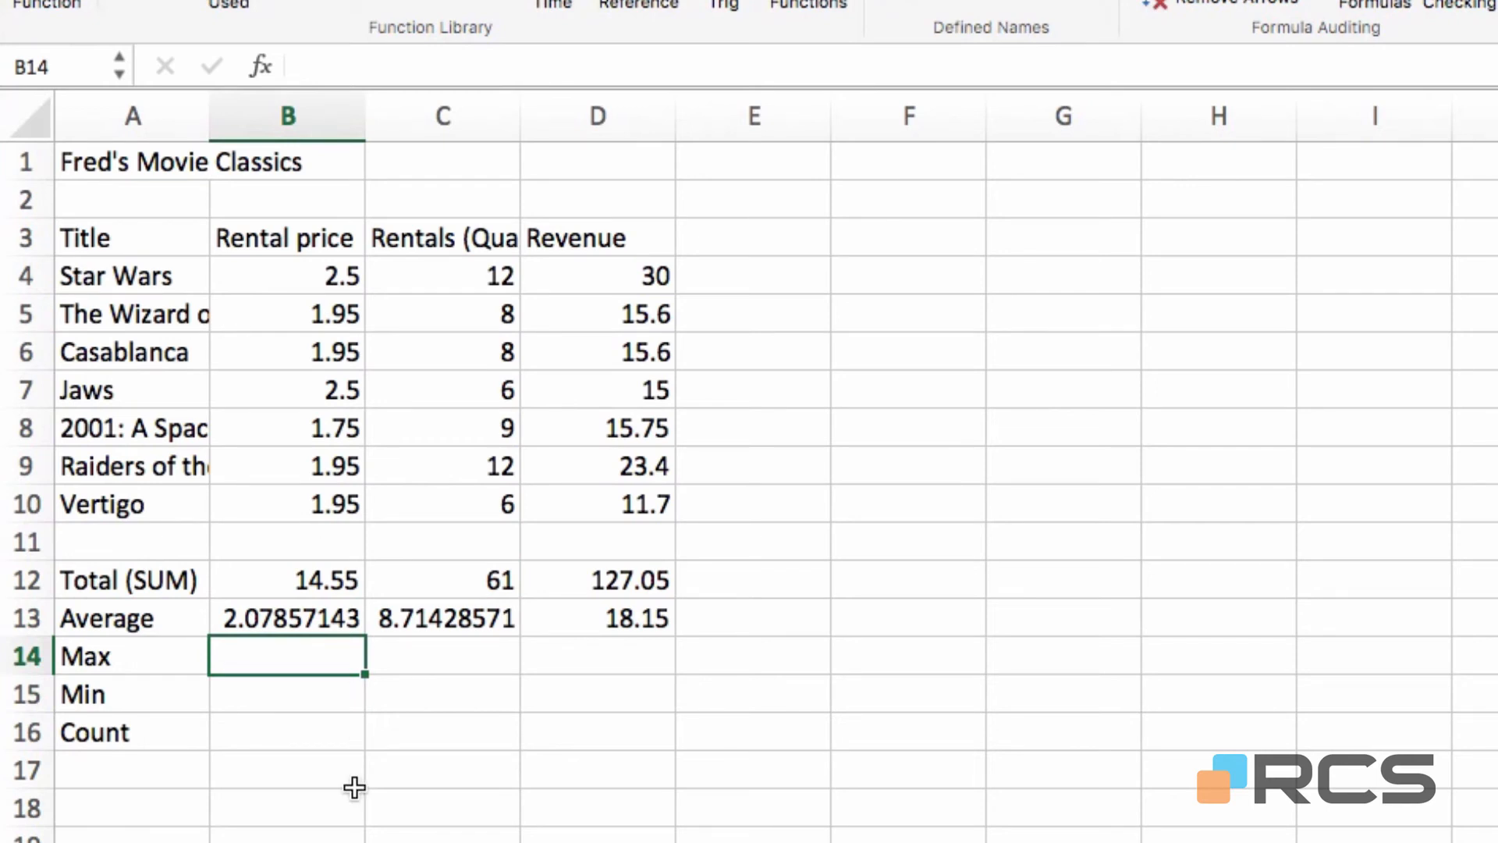
text(=m)
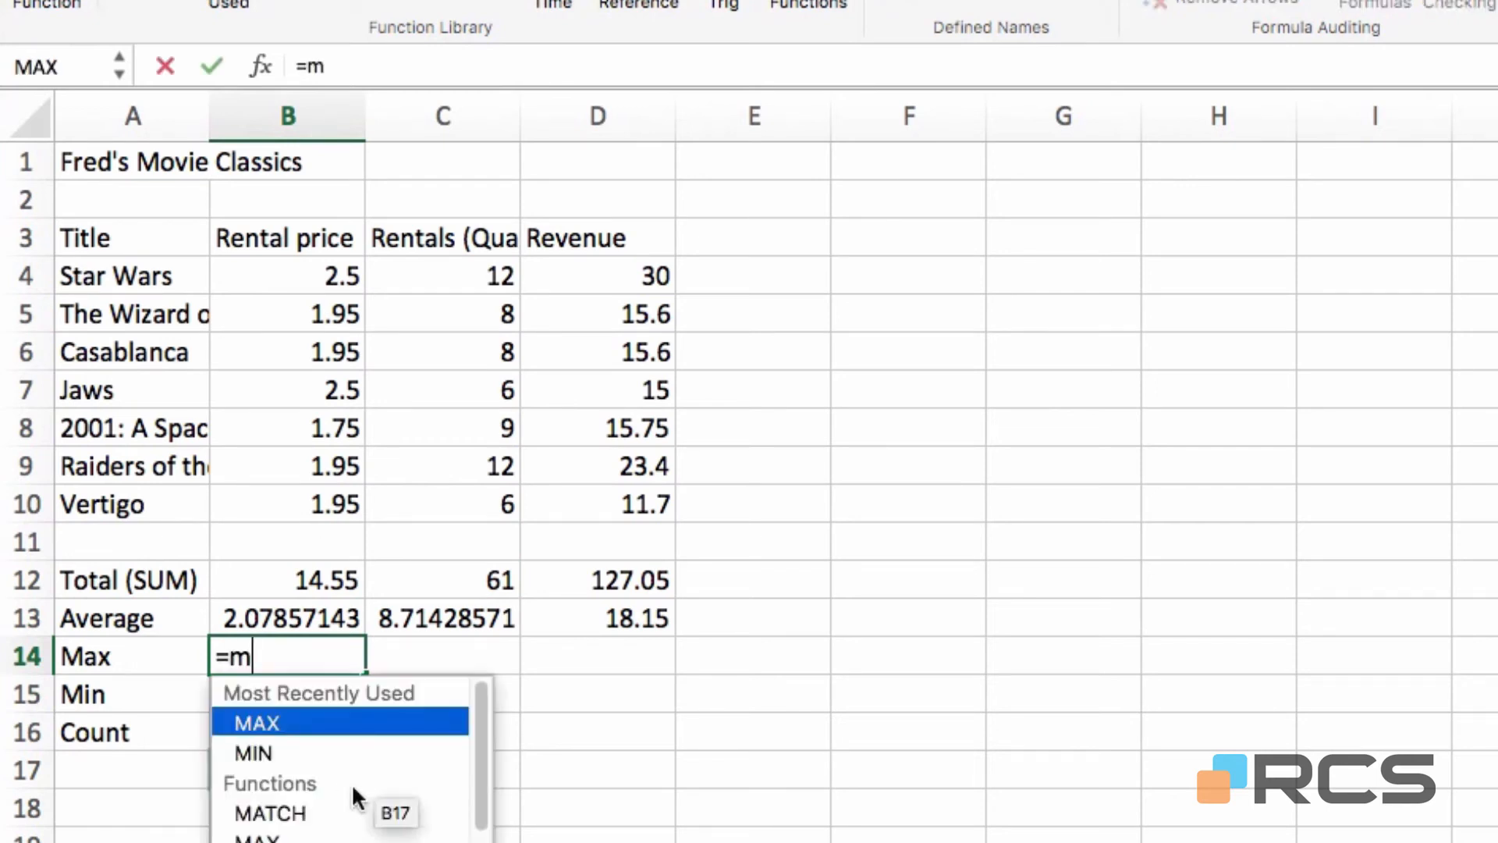
text(ax()
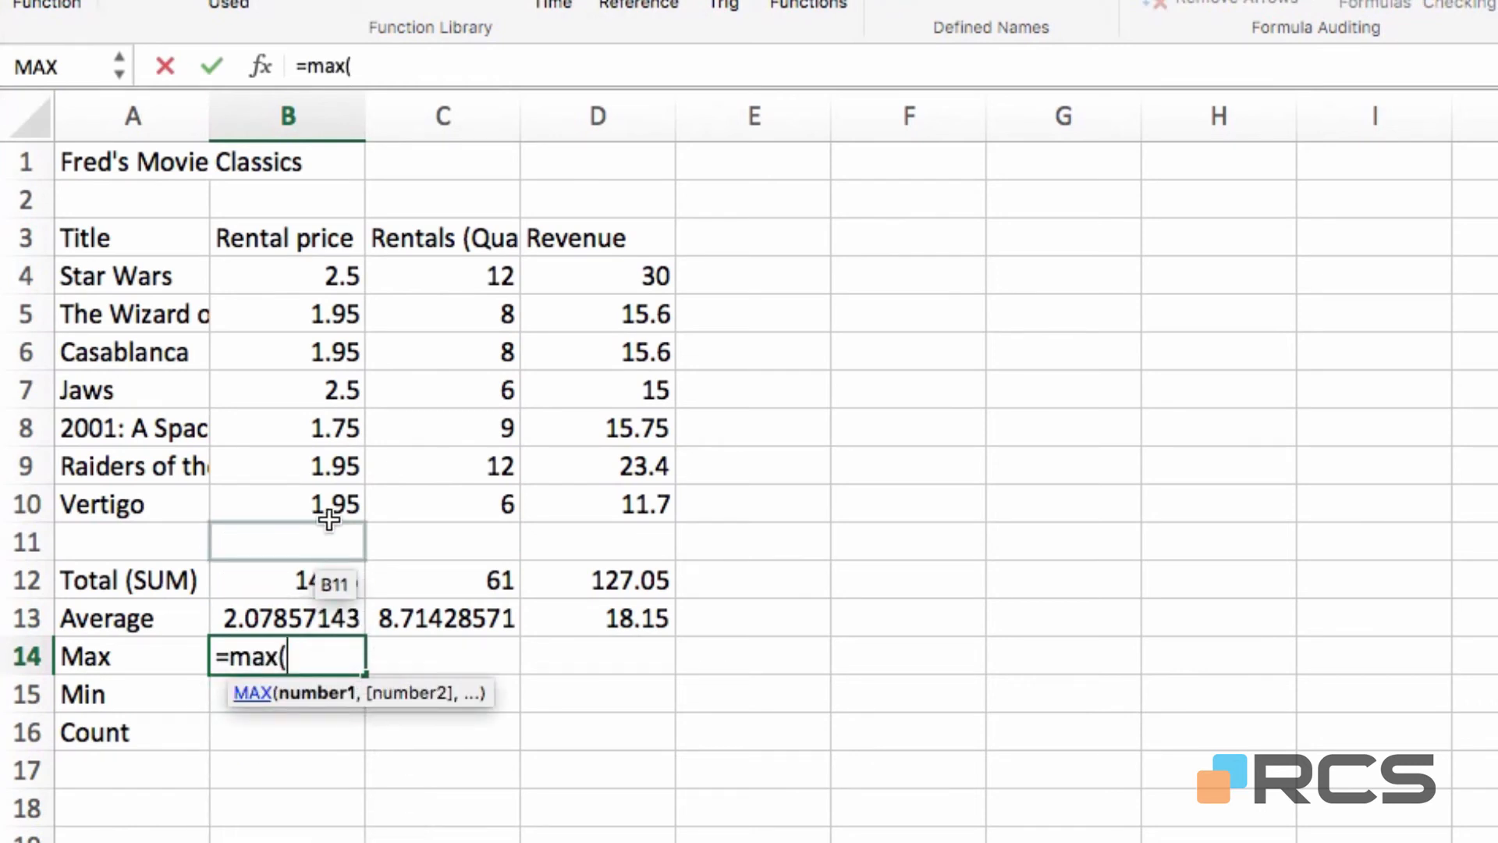
drag(299, 288, 301, 491)
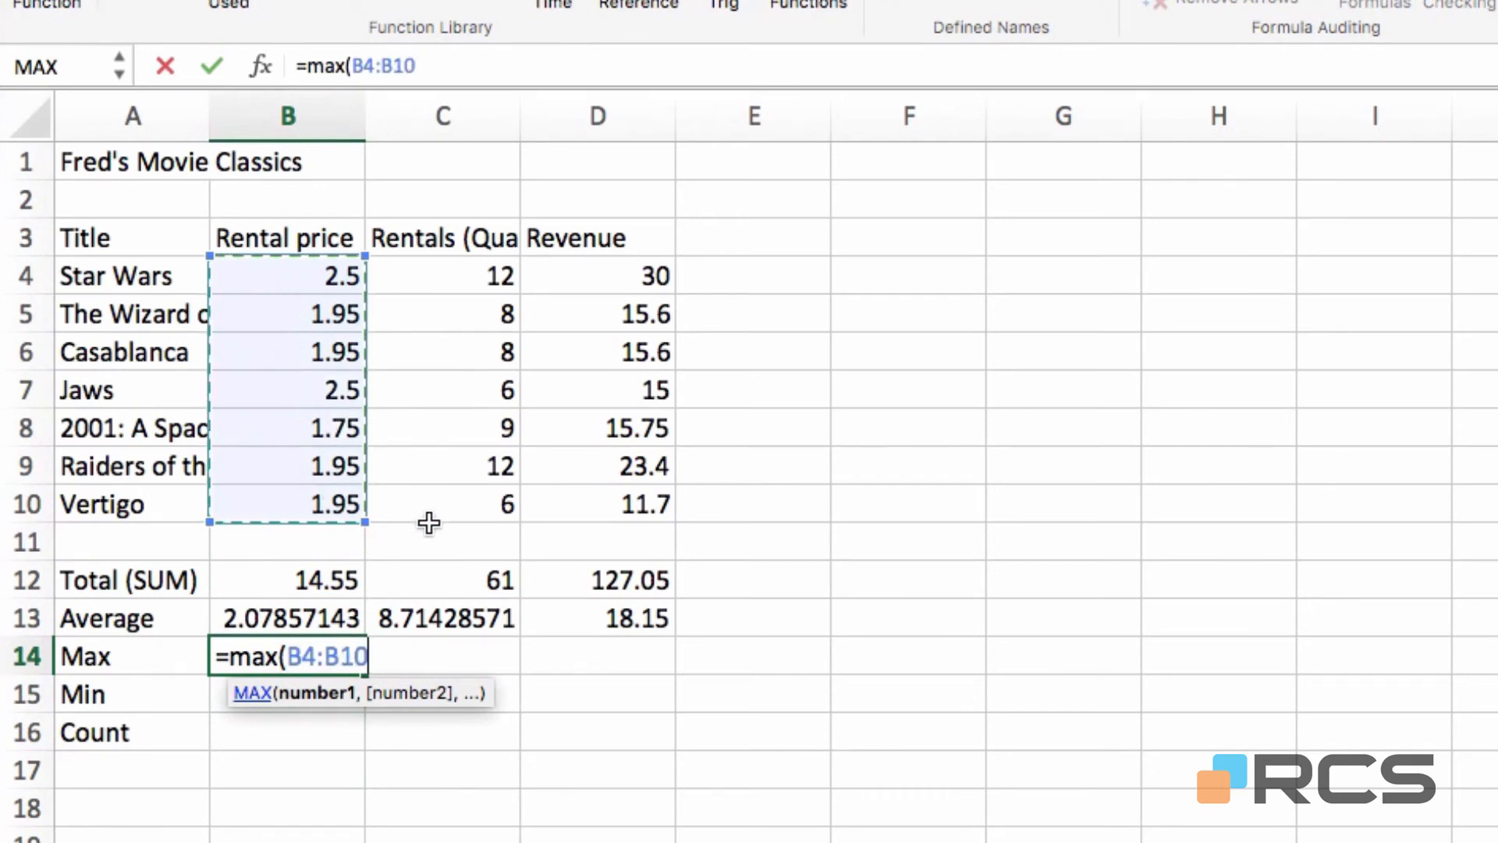
text())
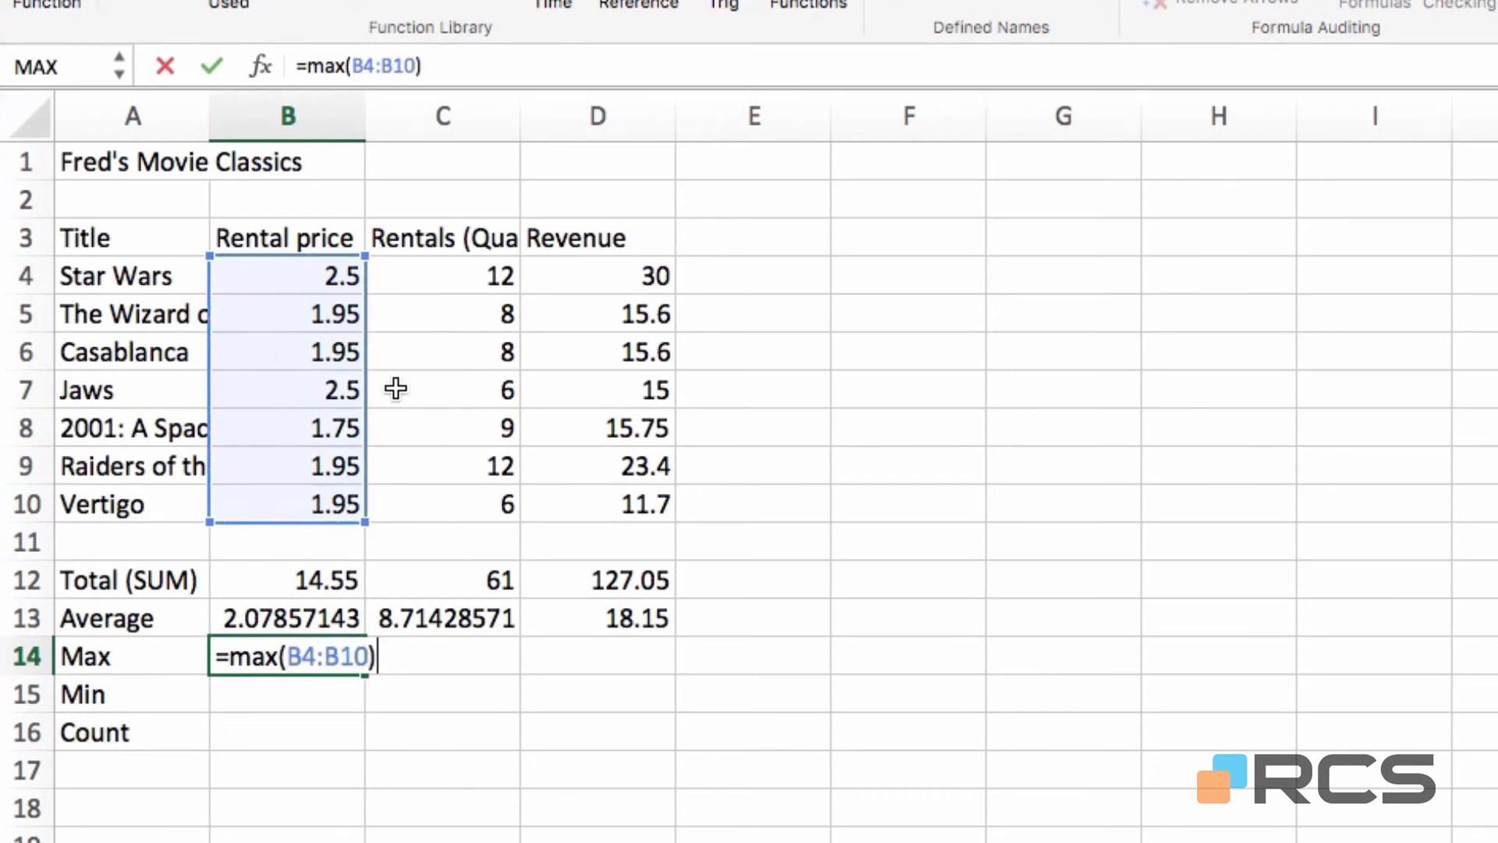
click(213, 65)
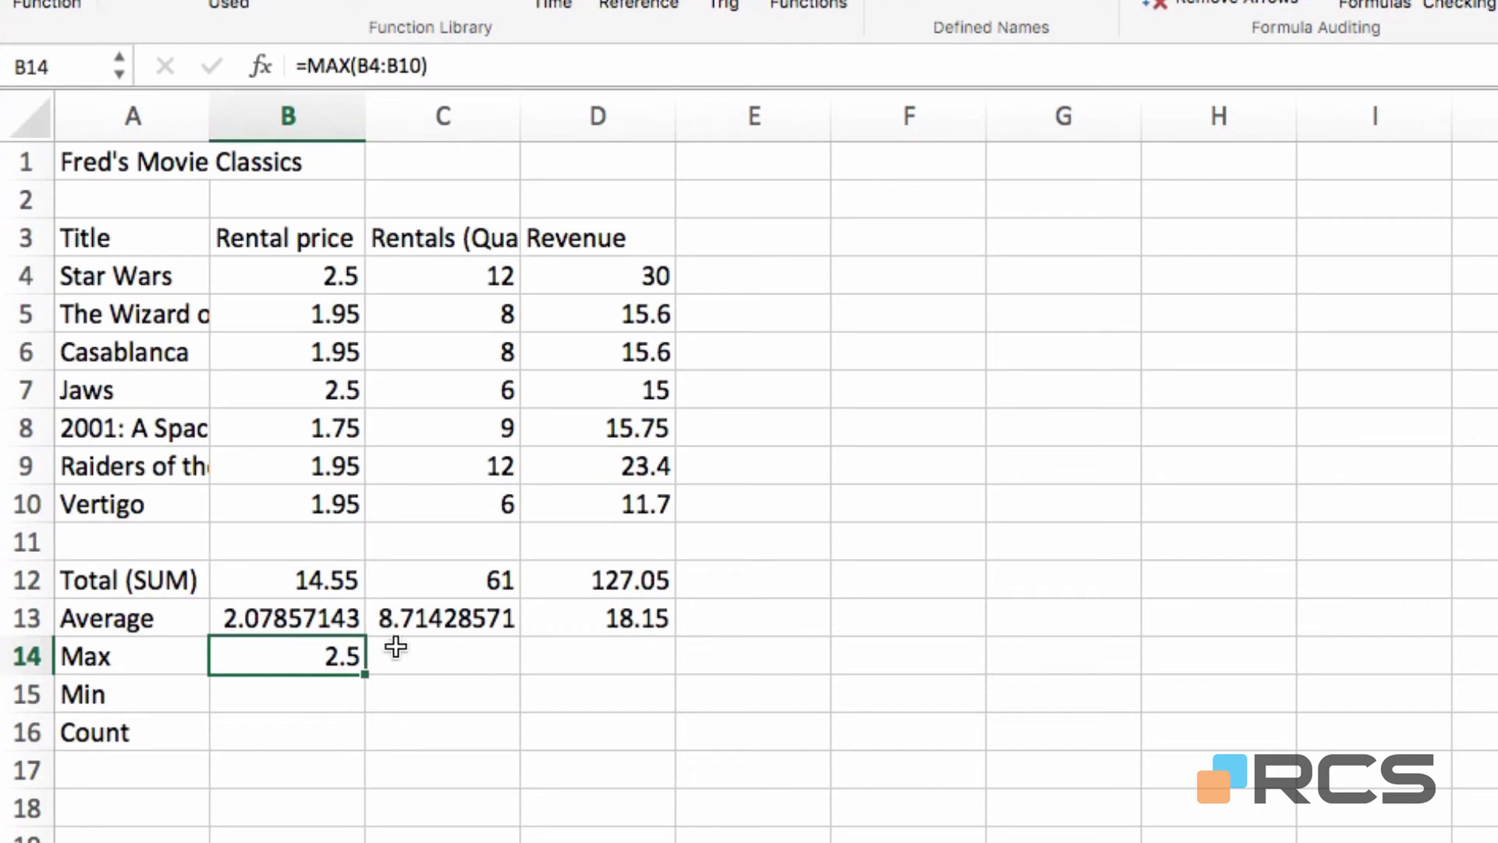
Step: Find the lowest rental price in cell B15 using AutoSum's Min function, replacing the suggested range with B4:B10
click(293, 696)
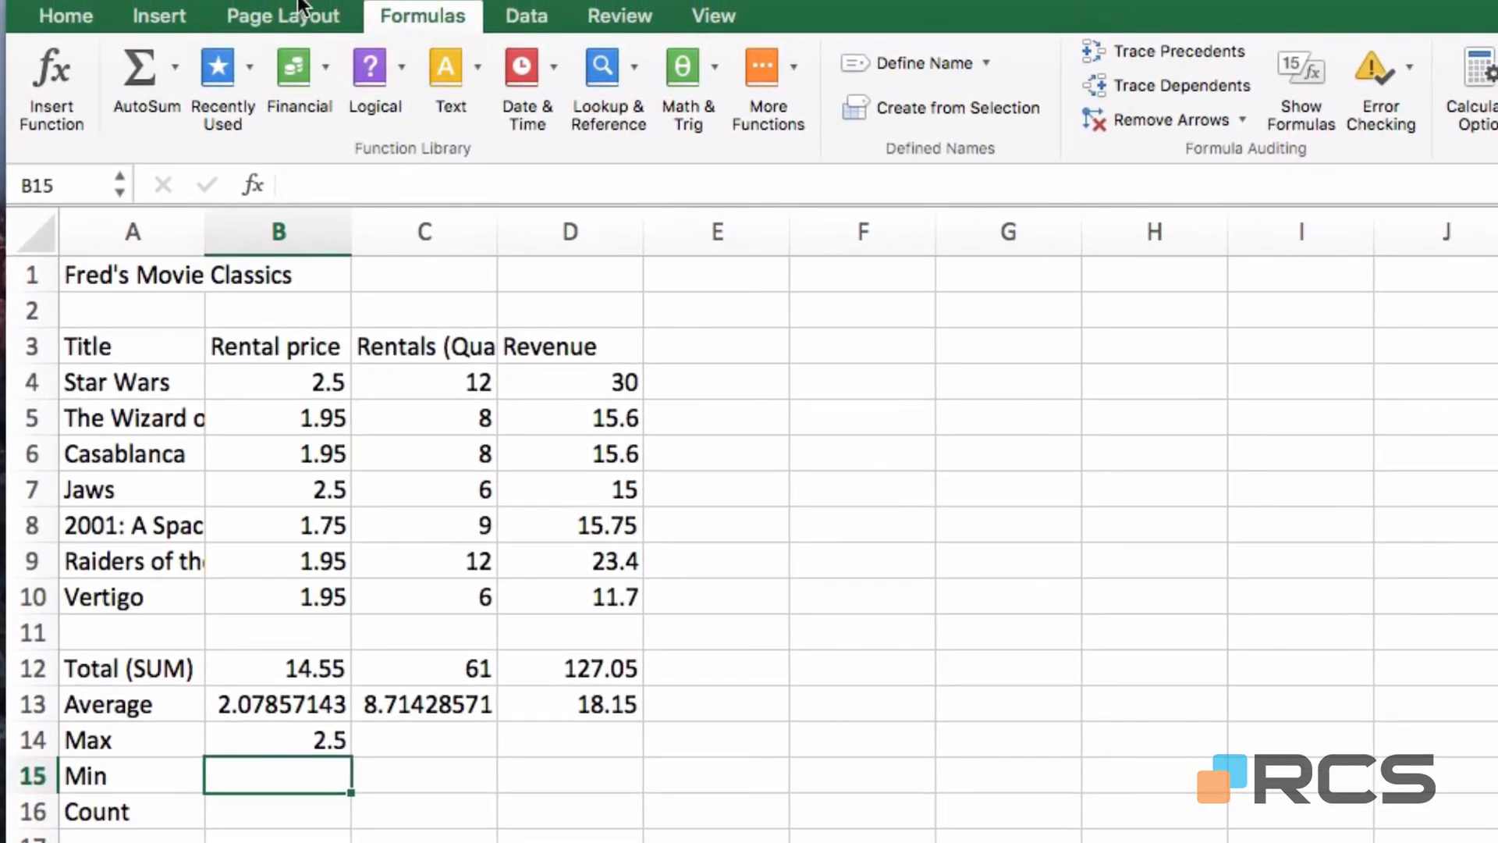
click(175, 67)
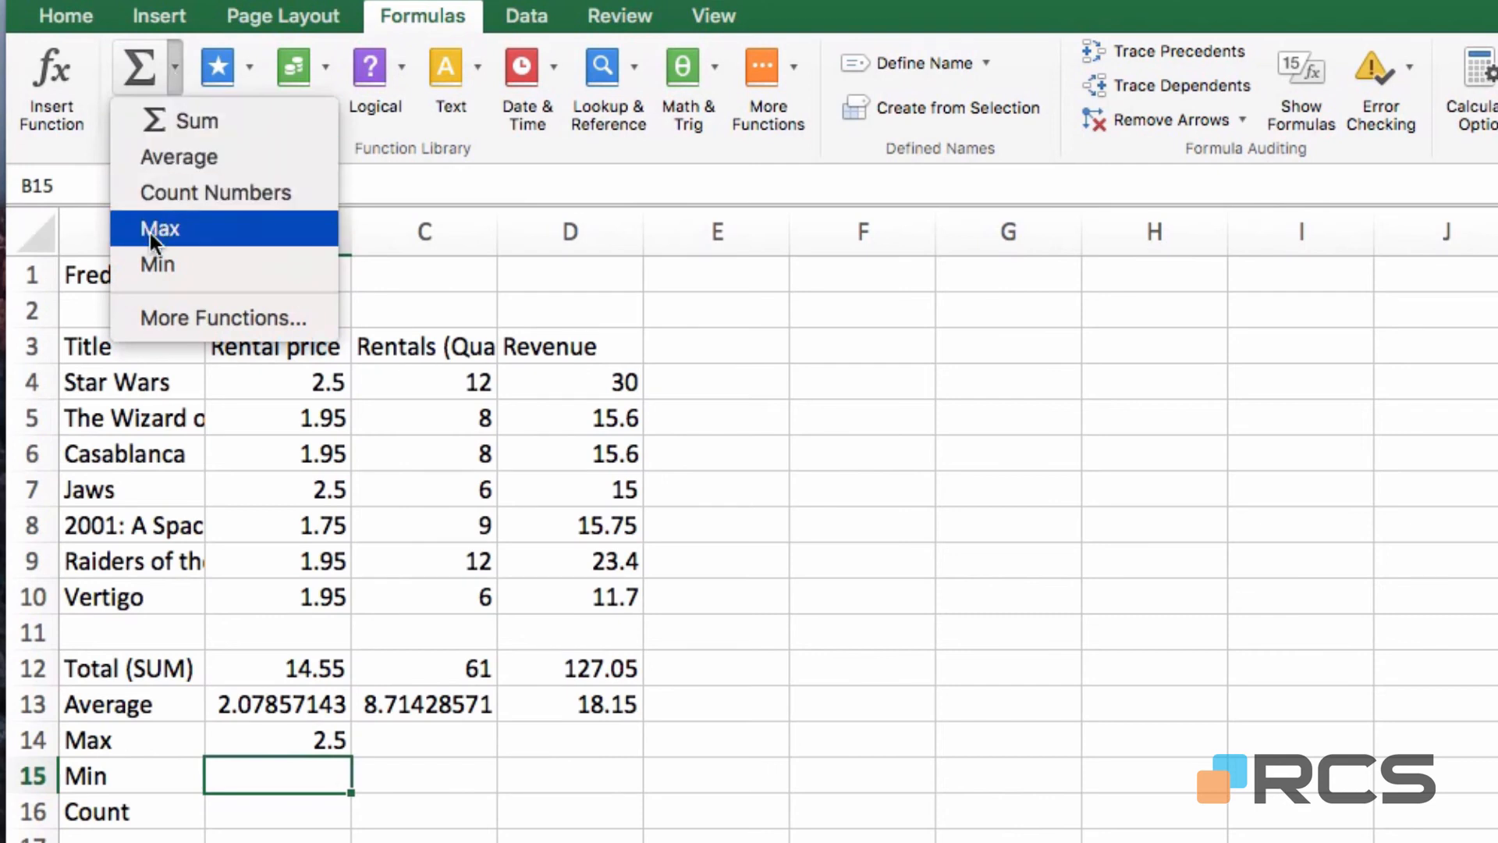
click(190, 265)
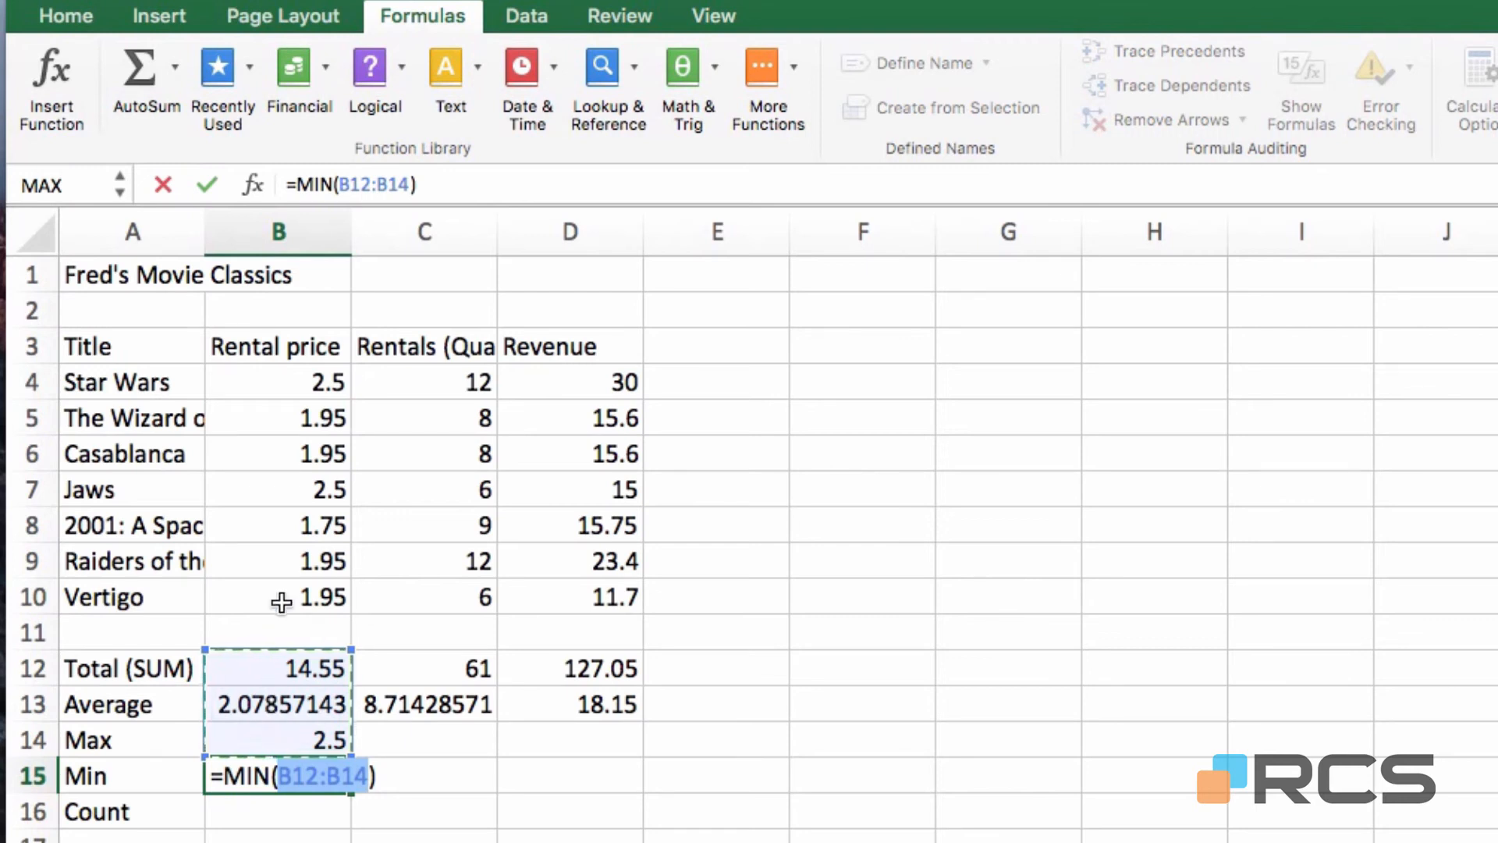
drag(285, 385, 285, 595)
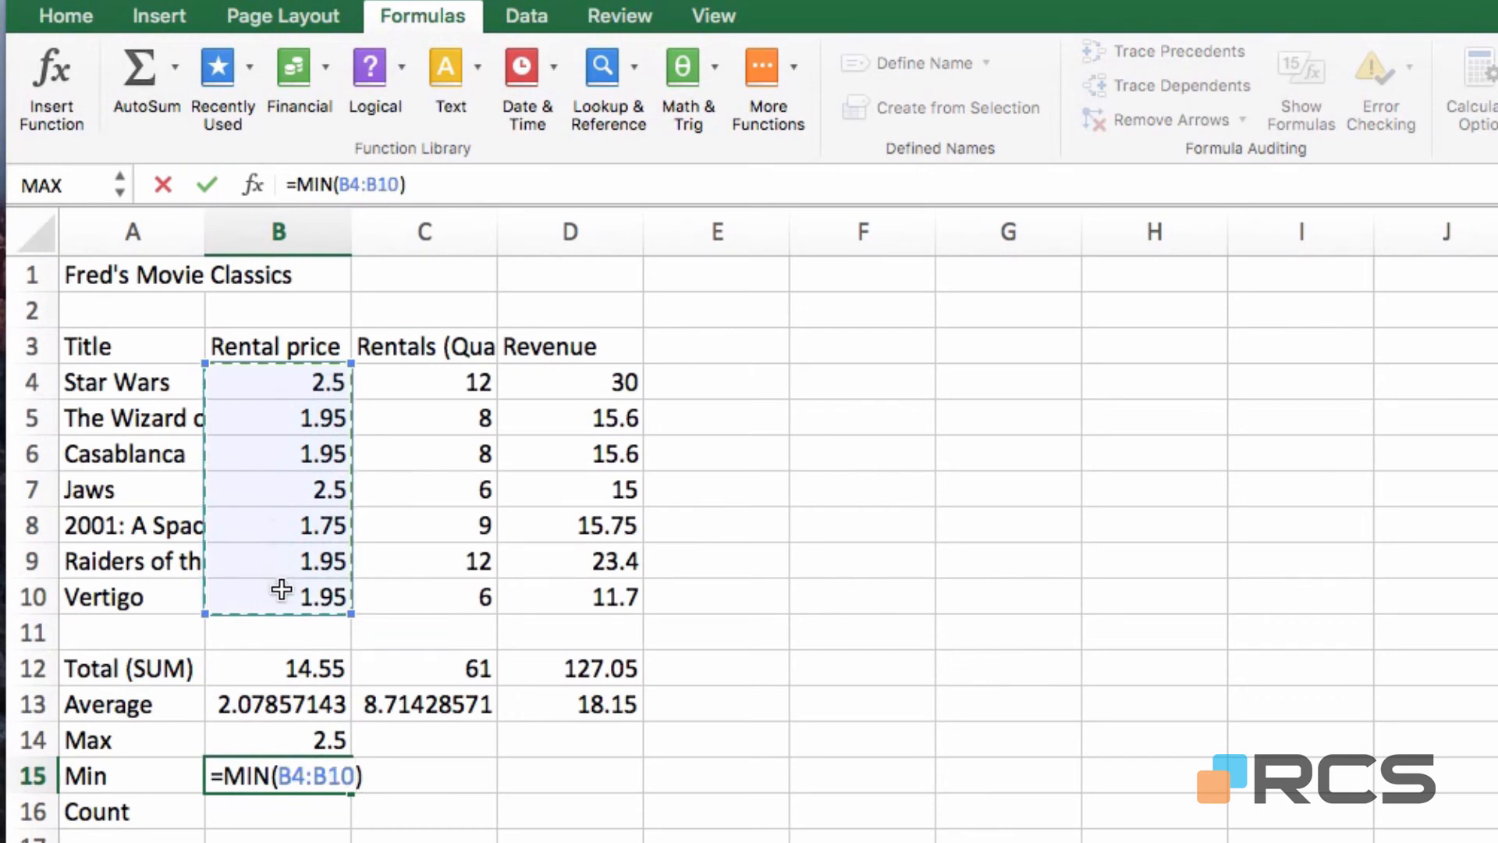
click(207, 185)
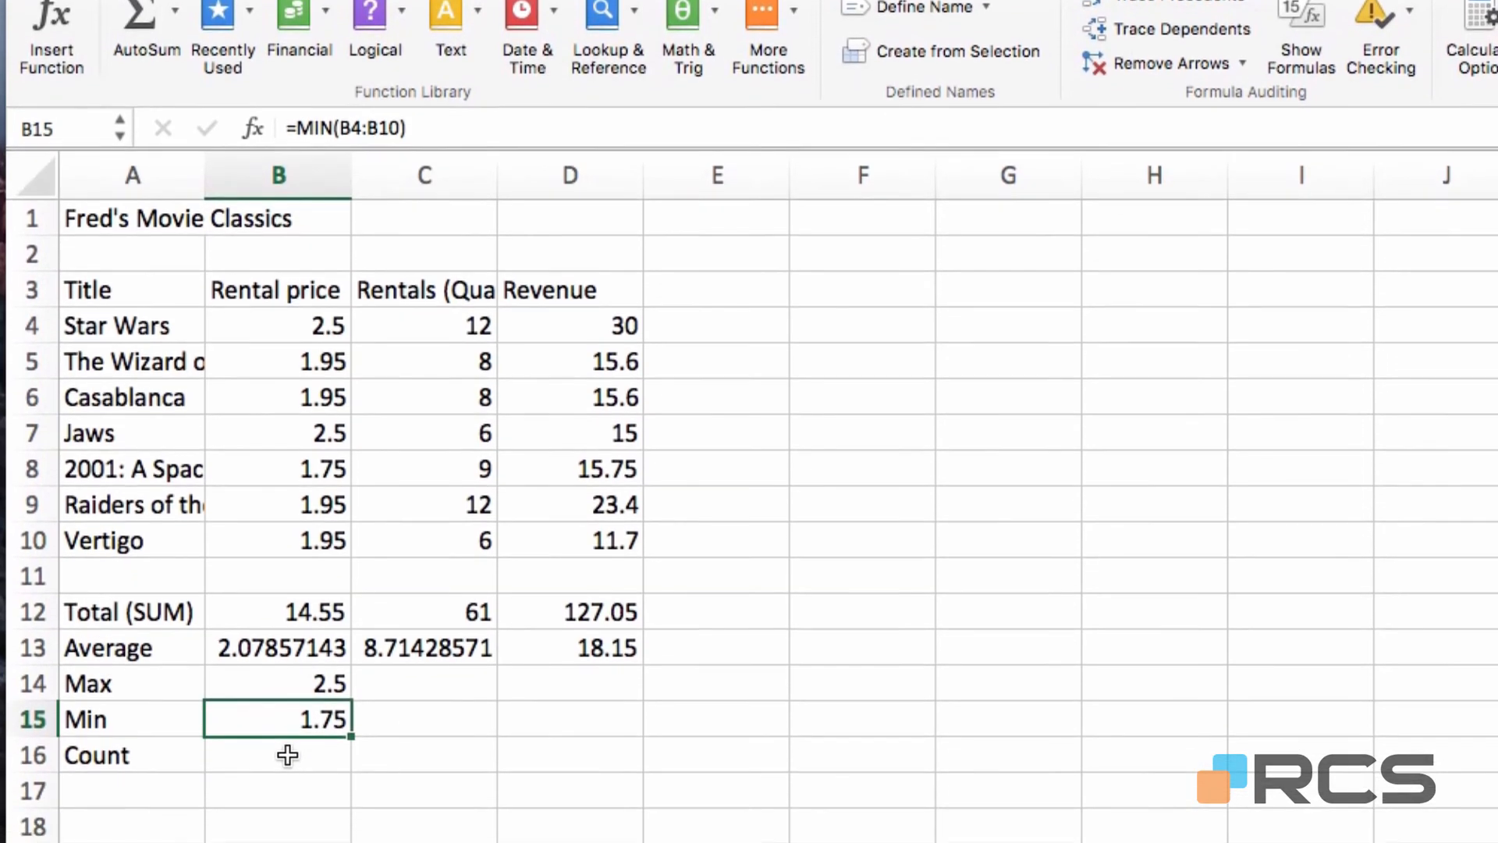
Step: Insert the COUNT function into cell B16 with the Formula Builder, using B4:B10 as its value1 argument, and close the builder
click(288, 754)
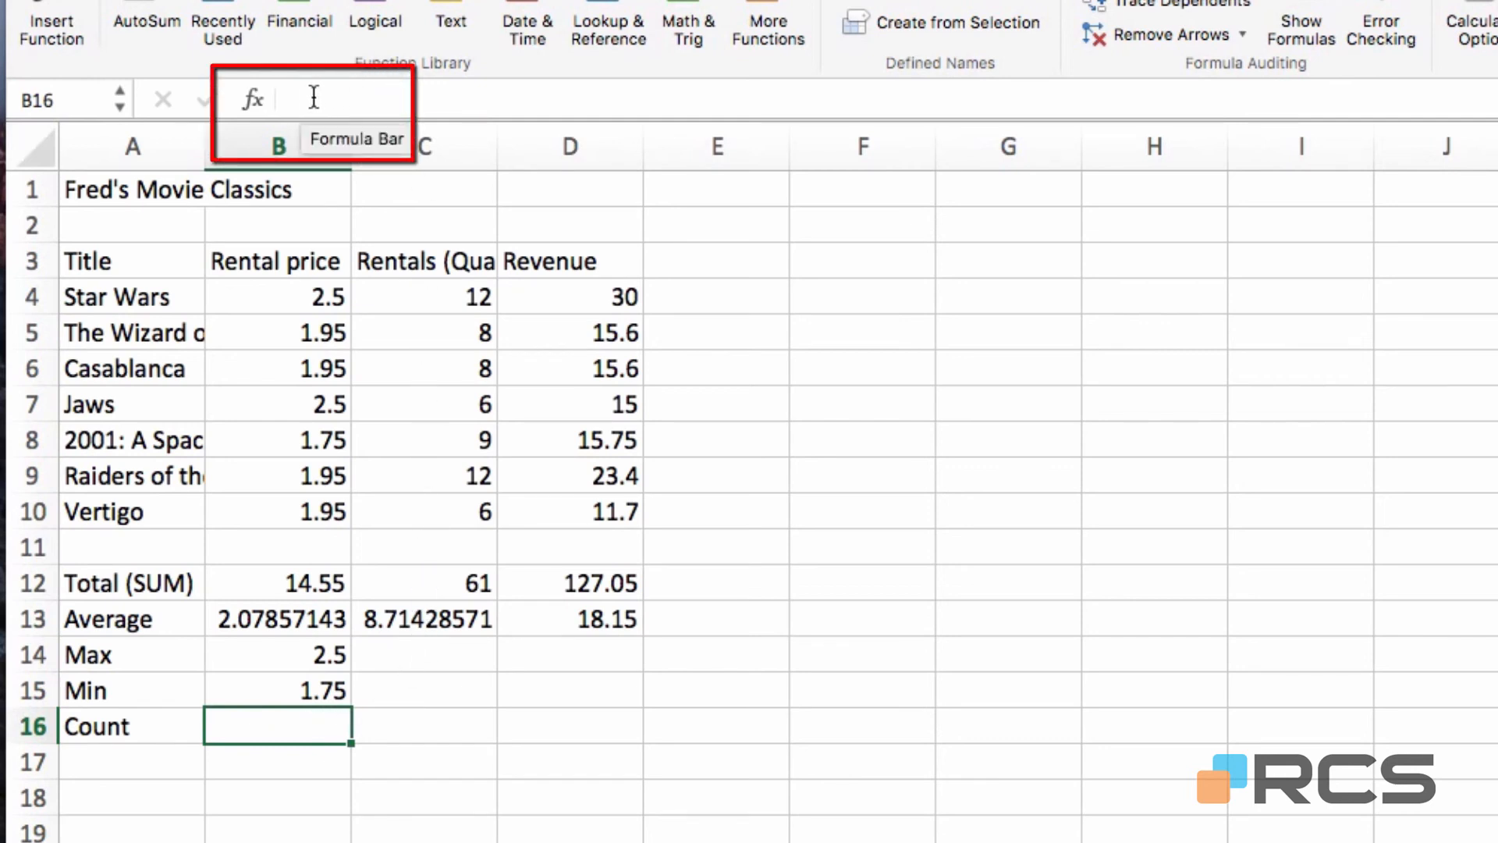
click(254, 97)
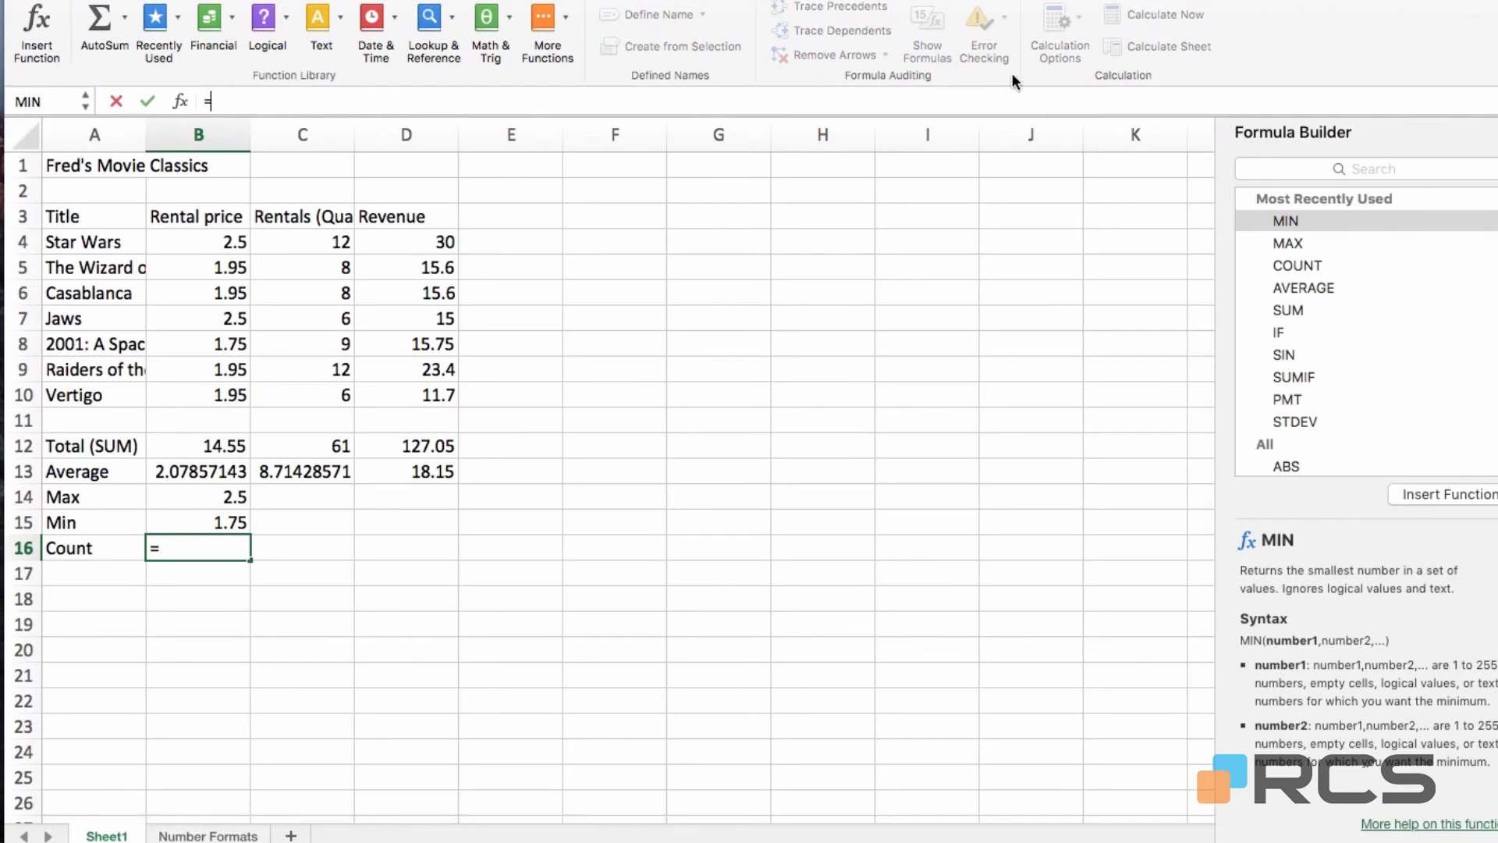
drag(1284, 130, 522, 150)
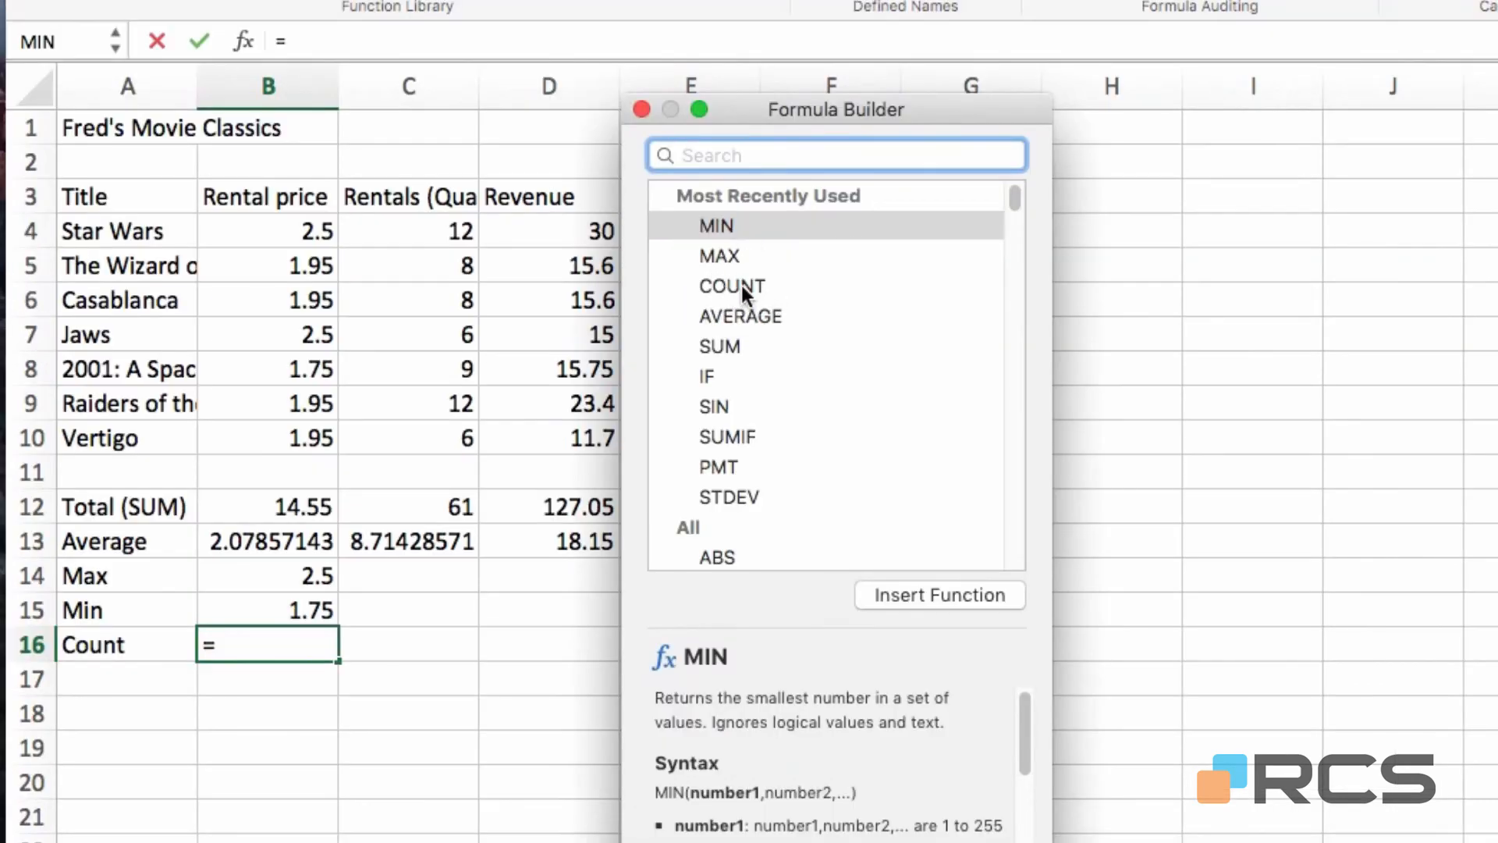
click(719, 289)
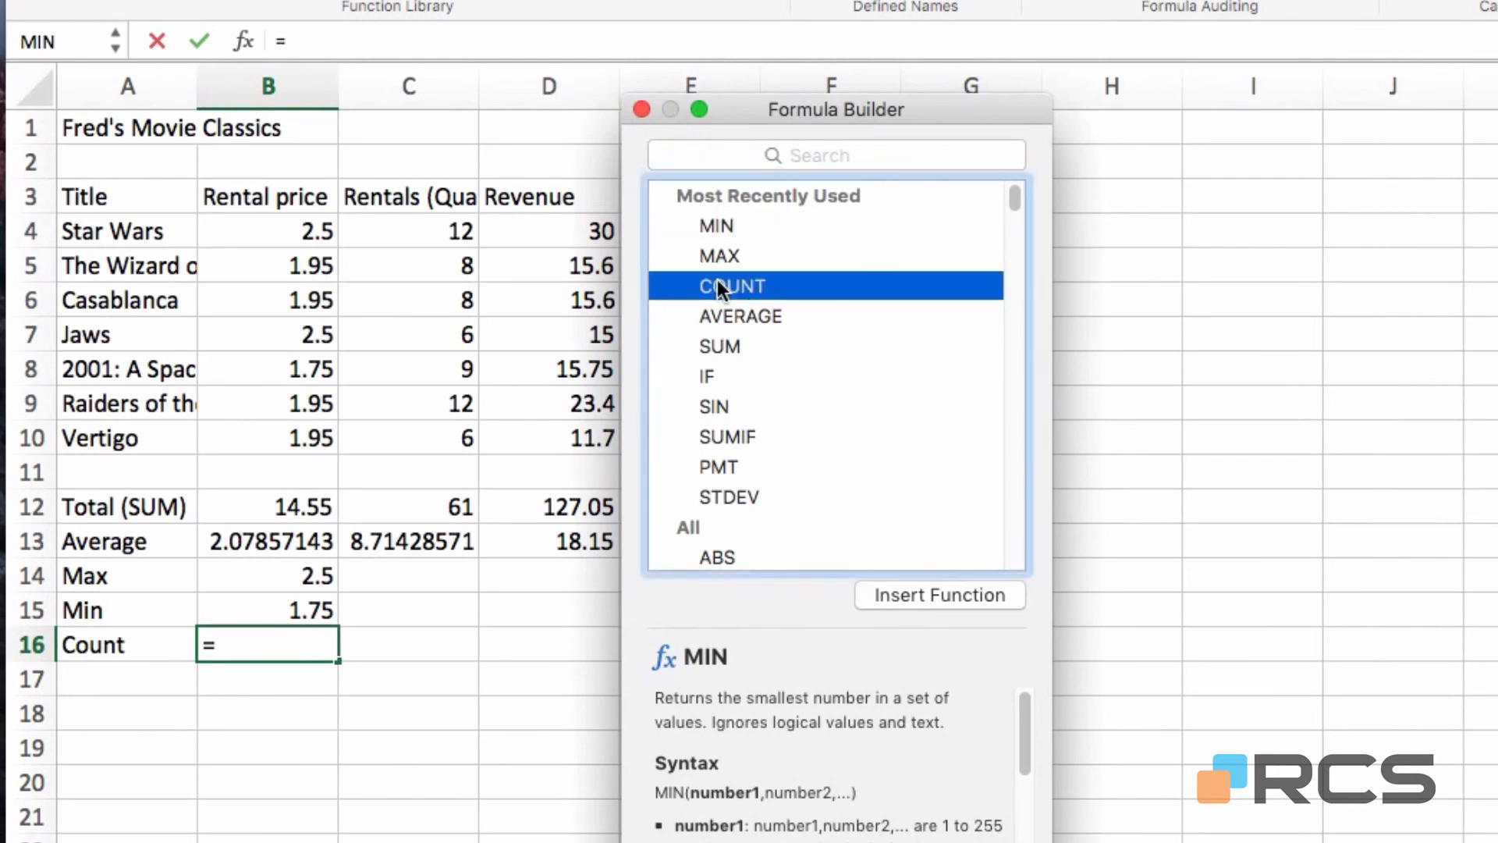
click(938, 593)
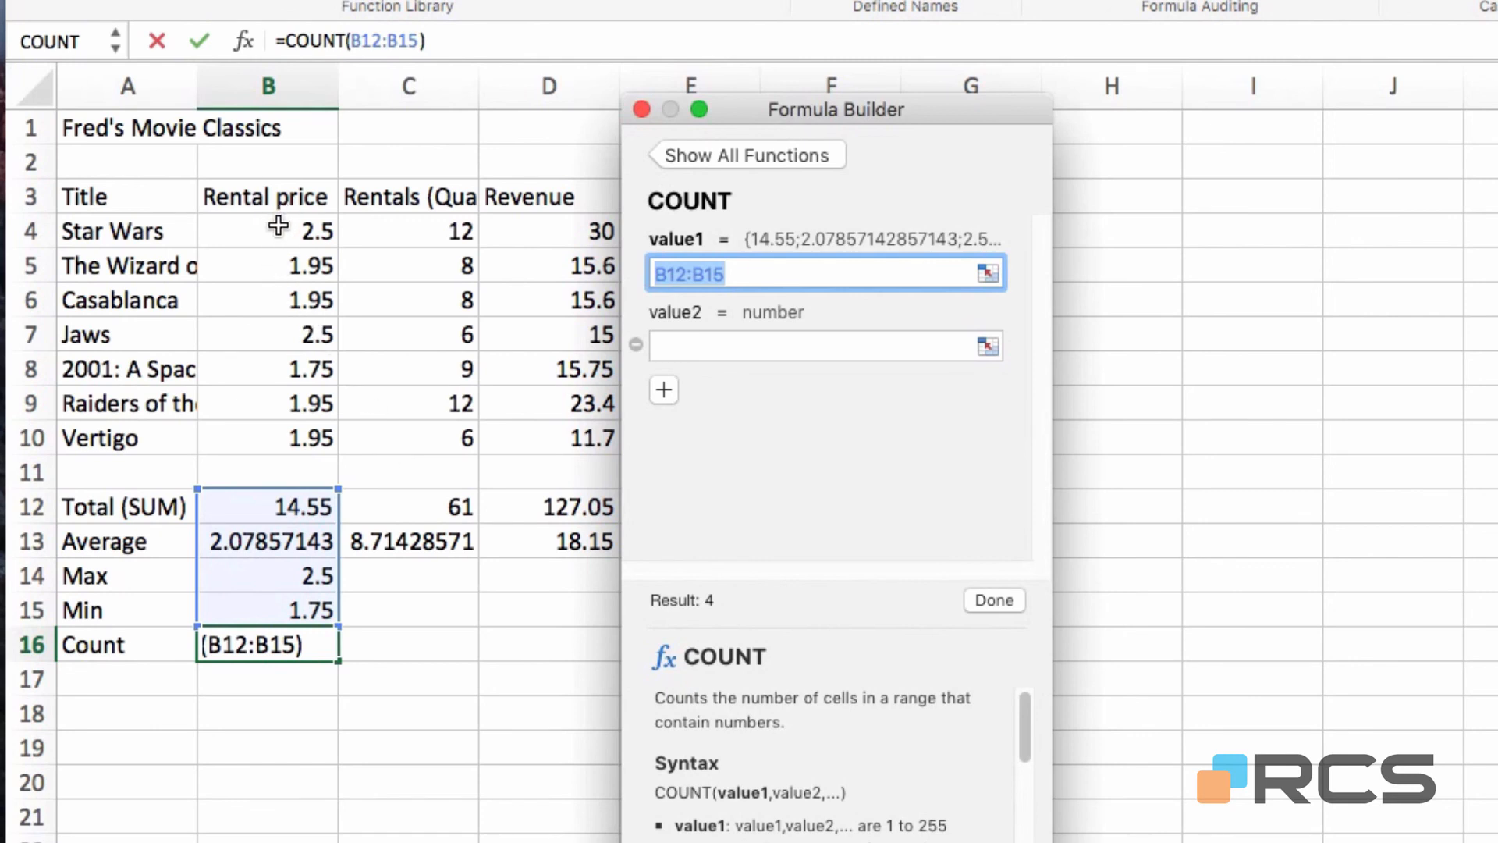
drag(279, 226, 283, 431)
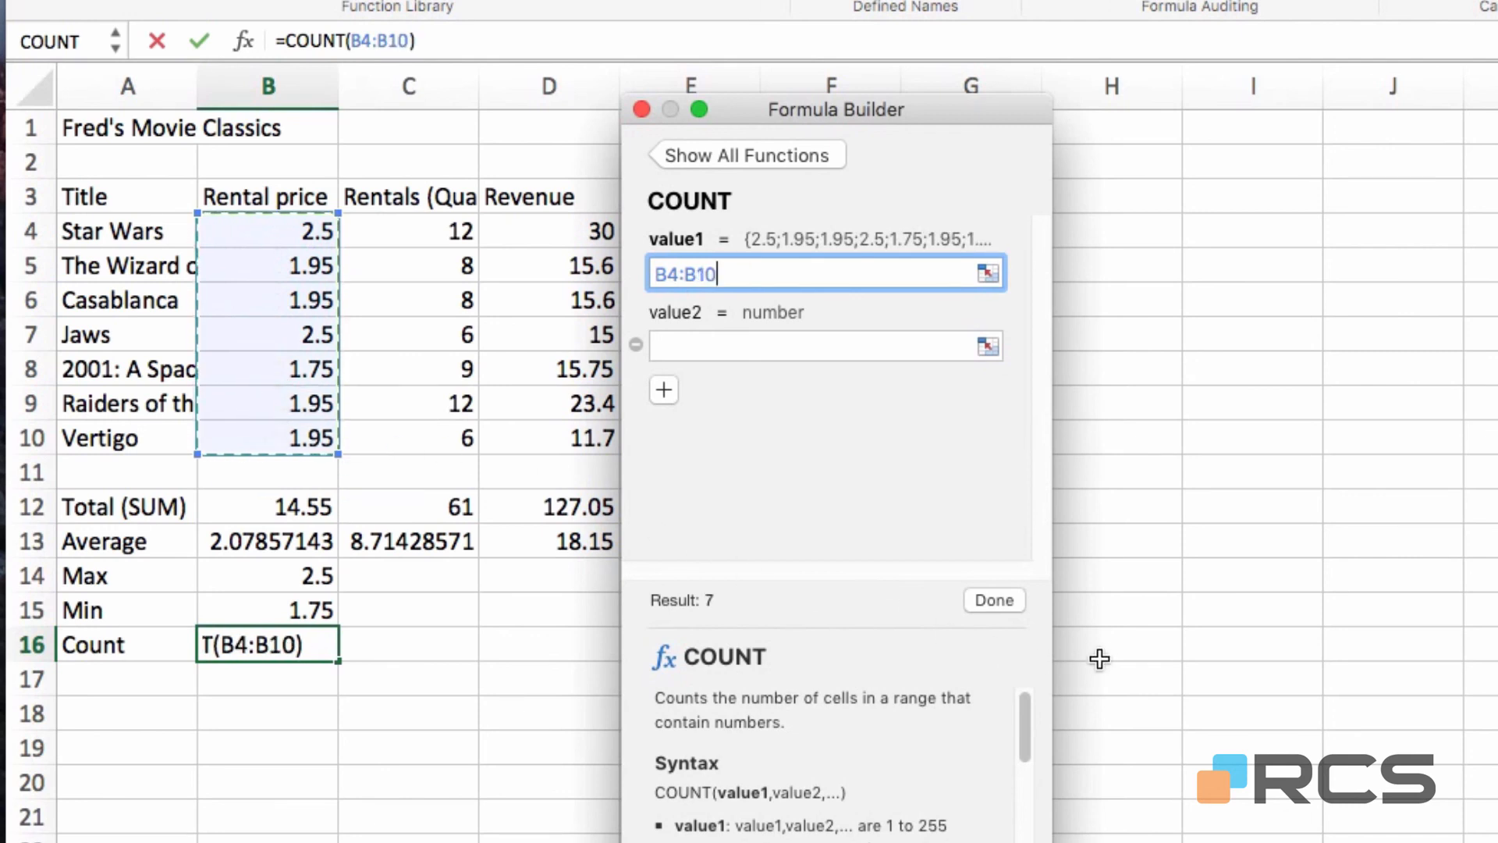
click(988, 601)
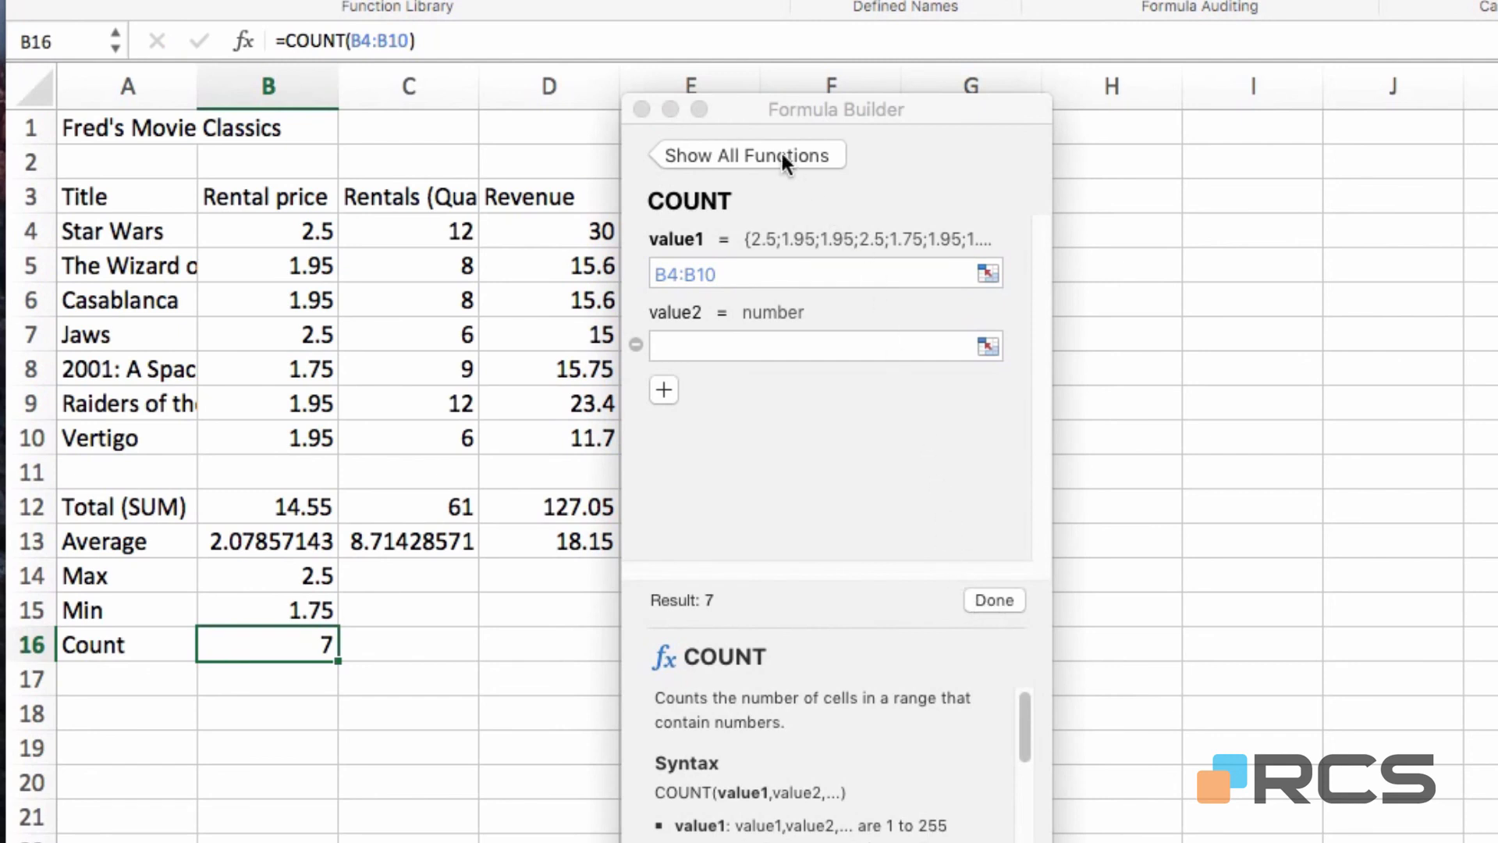
click(642, 110)
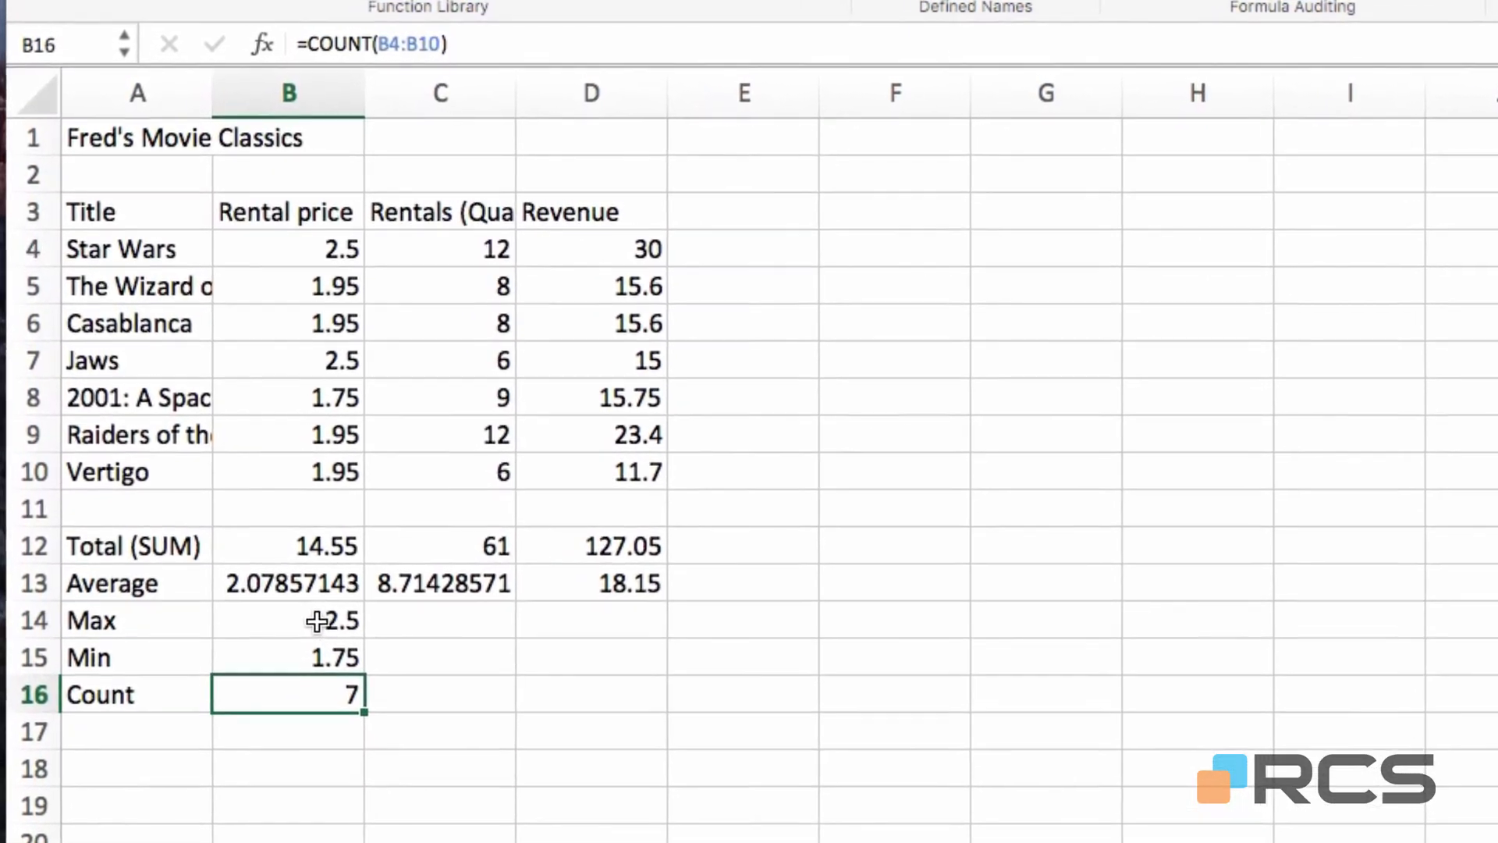
Step: Fill the Max, Min and Count formulas from B14:B16 across to columns C and D, and check the copied Max formula in D14
drag(326, 641, 333, 723)
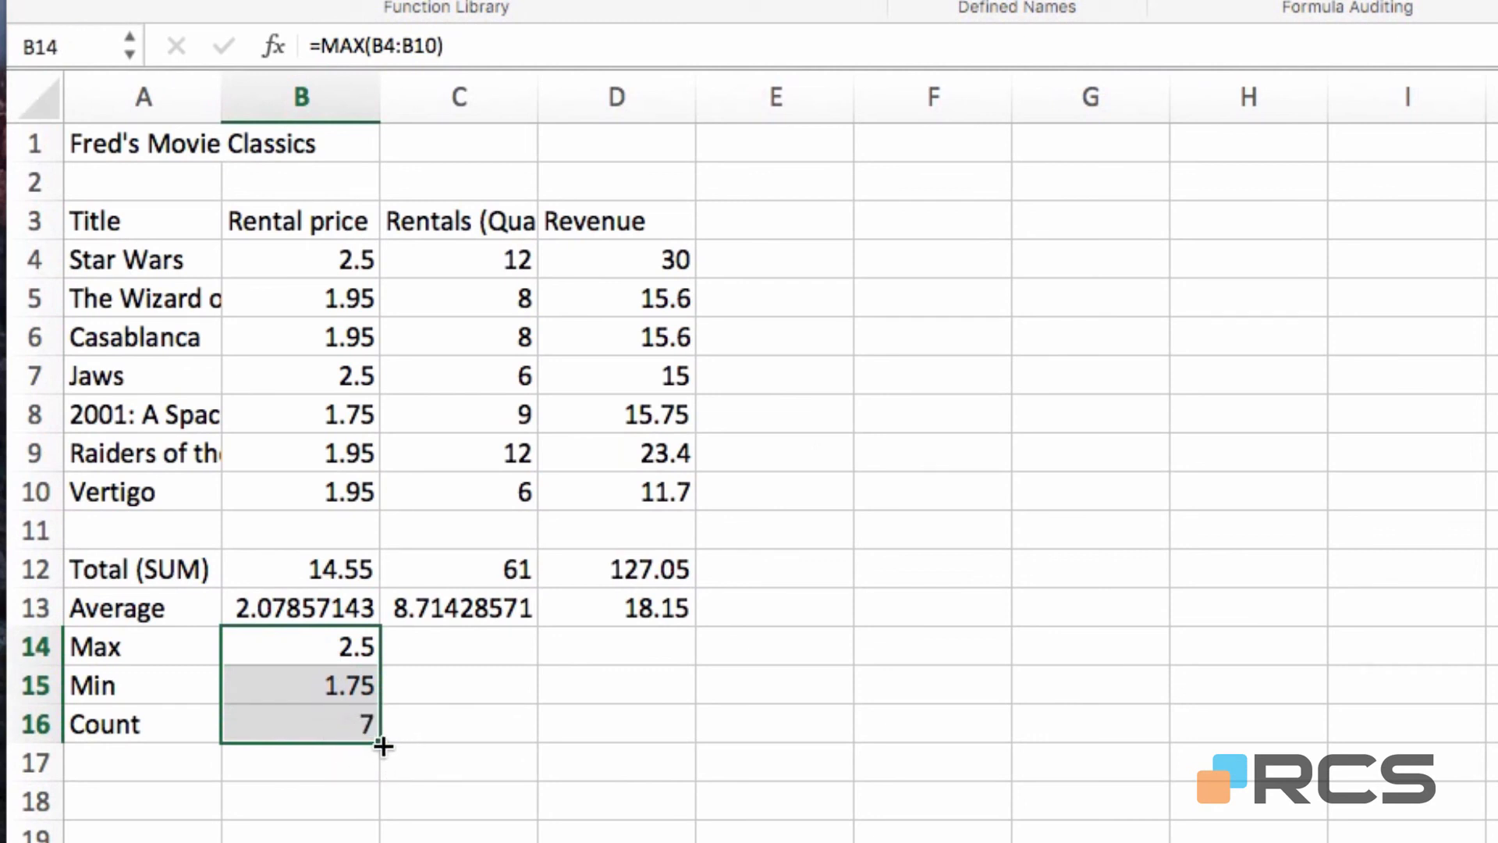
drag(382, 745, 676, 745)
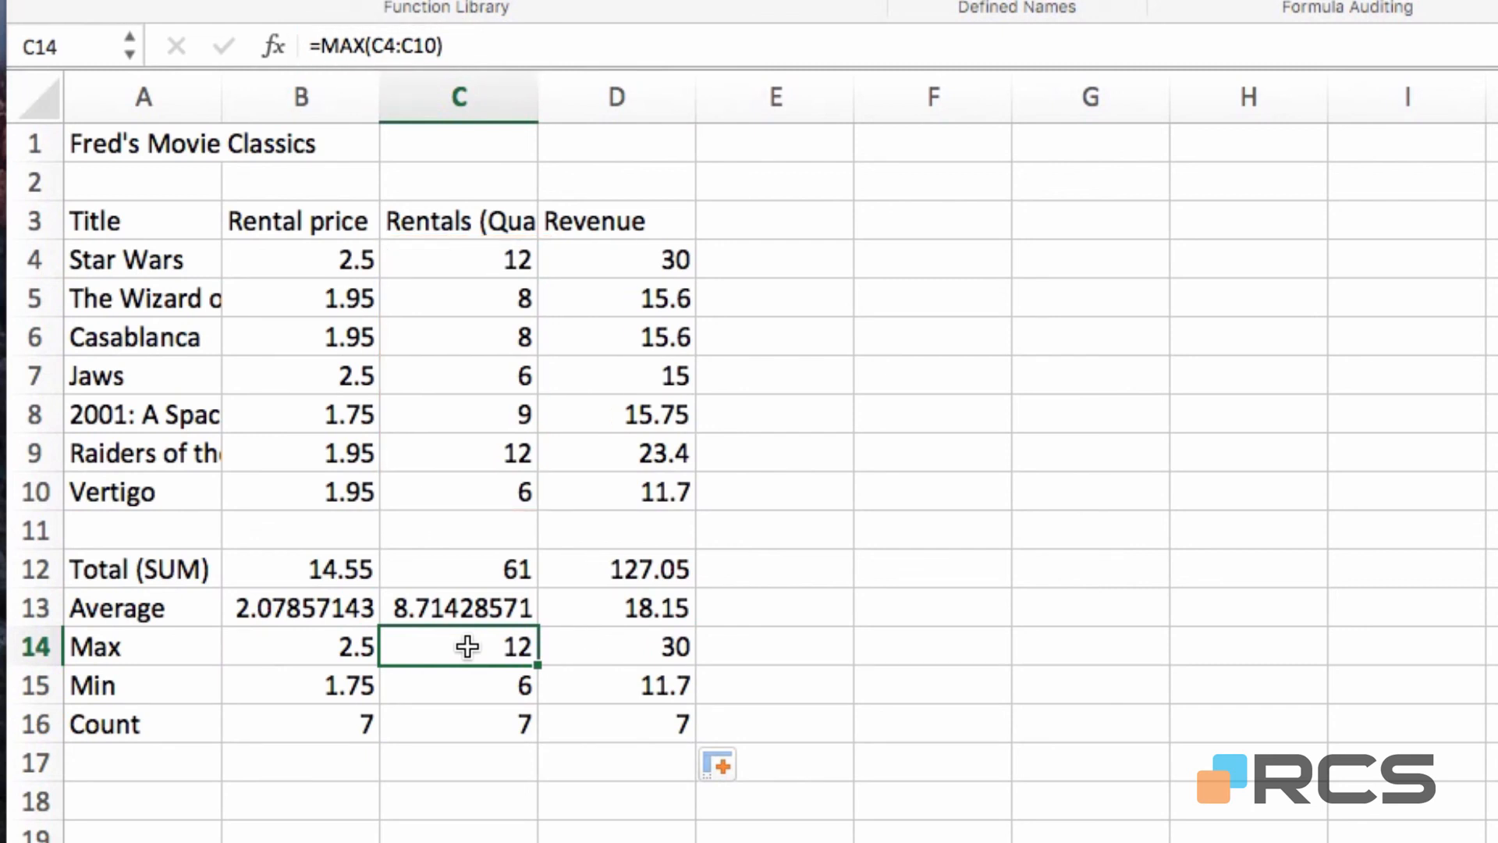
click(584, 647)
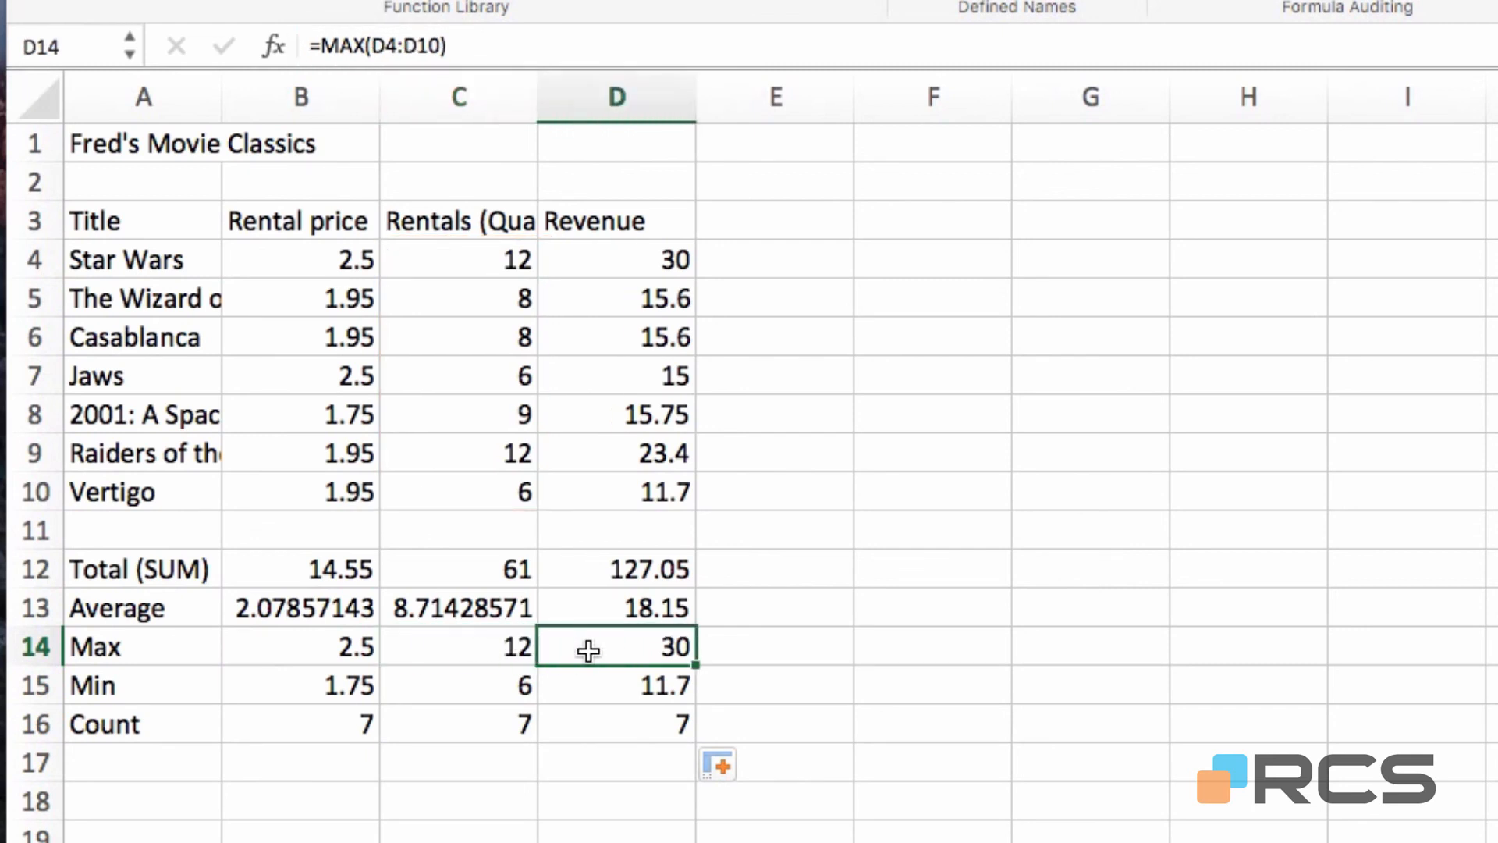